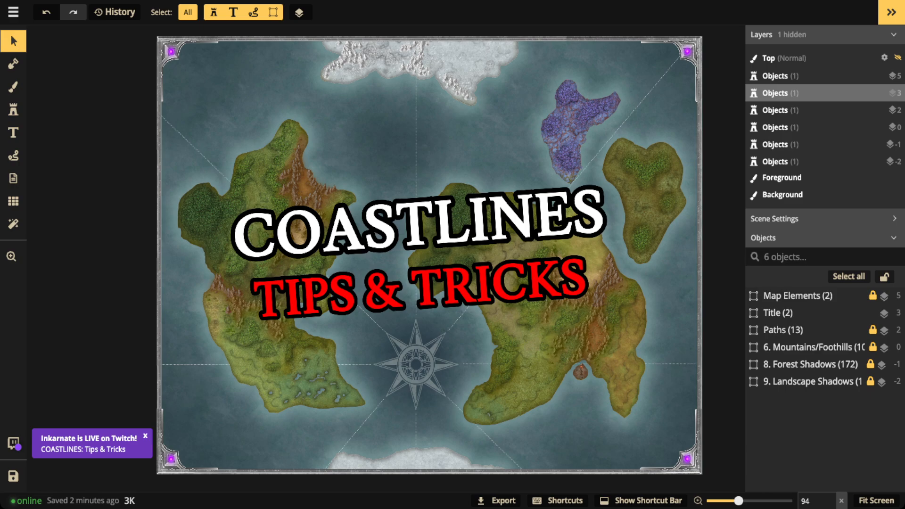
- Delete the COASTLINES TIPS & TRICKS title group from the map
scroll(343, 242, "up", 5)
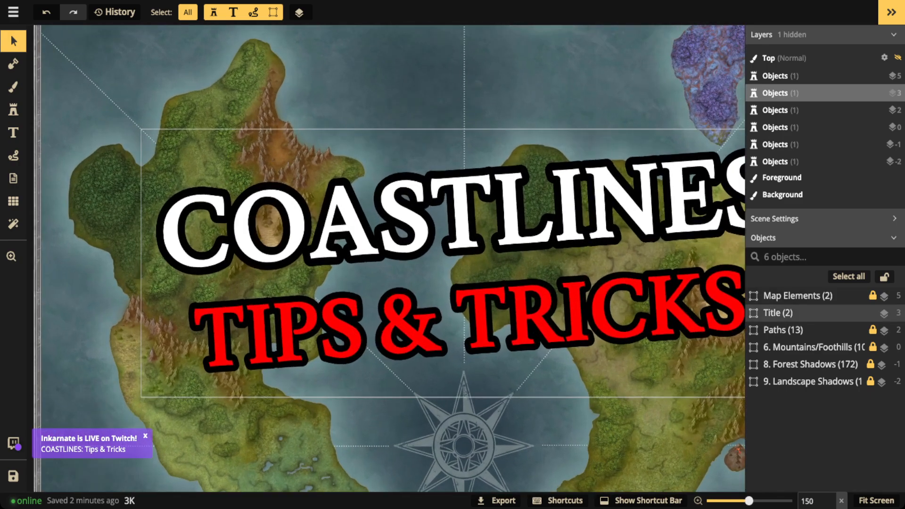
left_click_drag(343, 242, 264, 237)
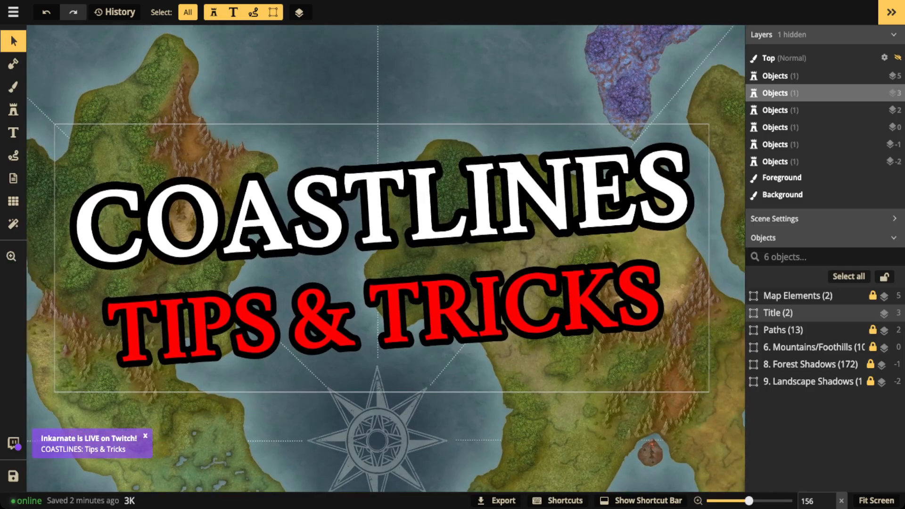
left_click(352, 231)
scroll(353, 232, "down", 2)
key("Delete")
scroll(351, 226, "down", 4)
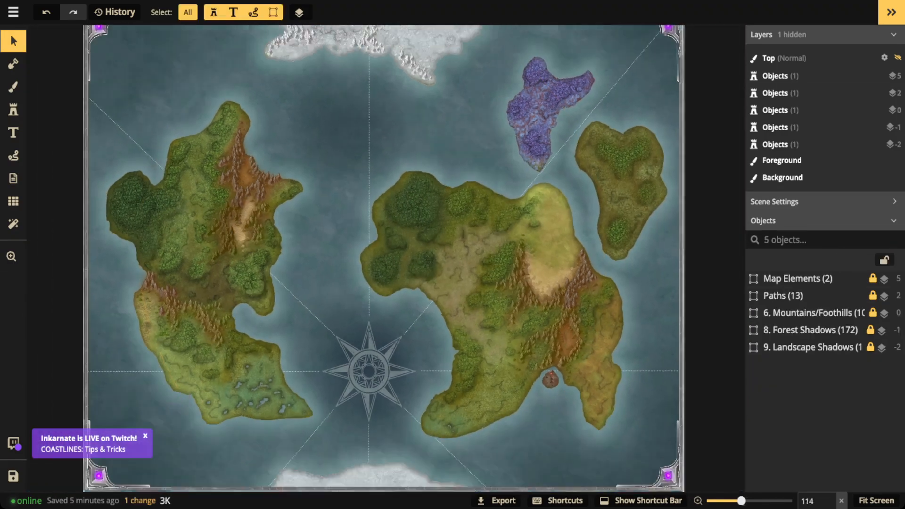
left_click_drag(351, 226, 384, 217)
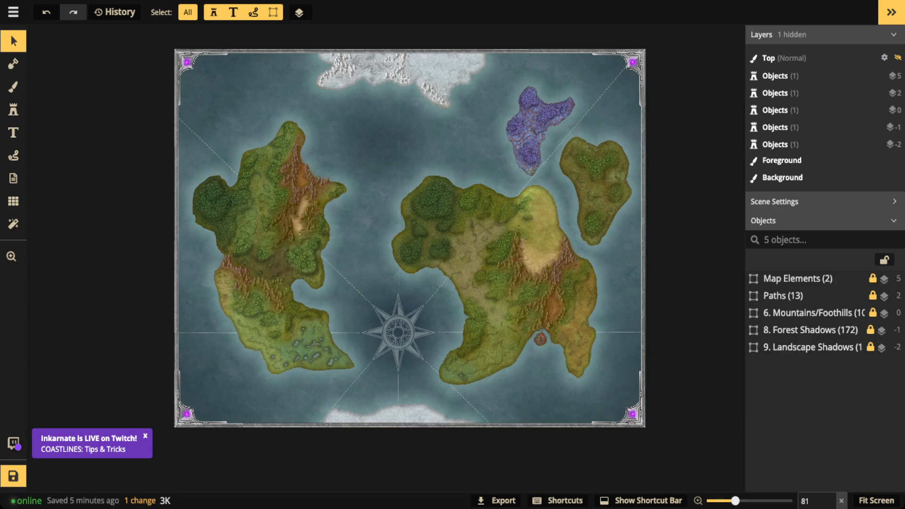
- Paint a small round island in the open sea north of the continents, using the circular mask brush in Add mode at size 50
scroll(442, 237, "up", 5)
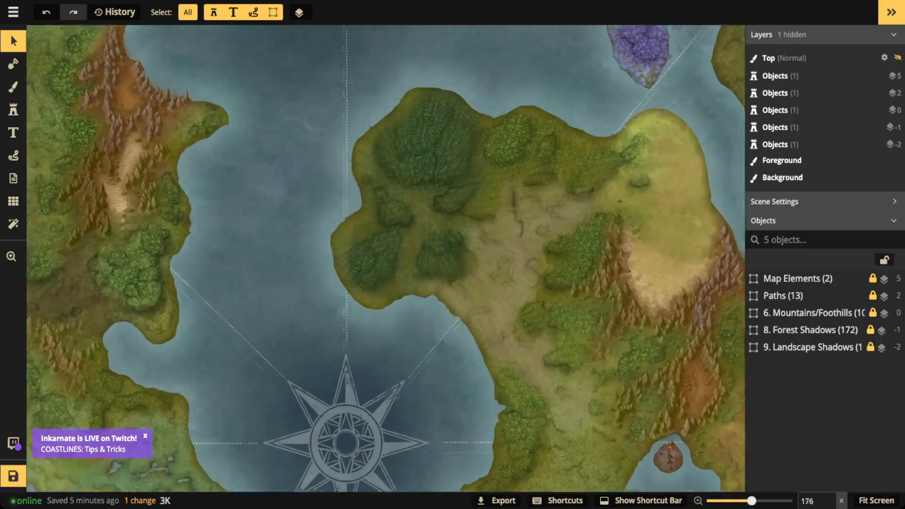
left_click_drag(442, 238, 453, 400)
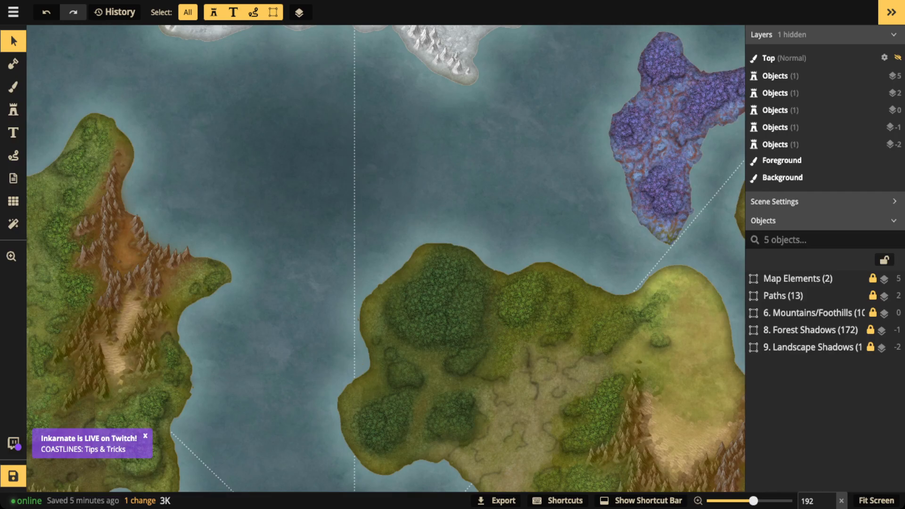
left_click(14, 63)
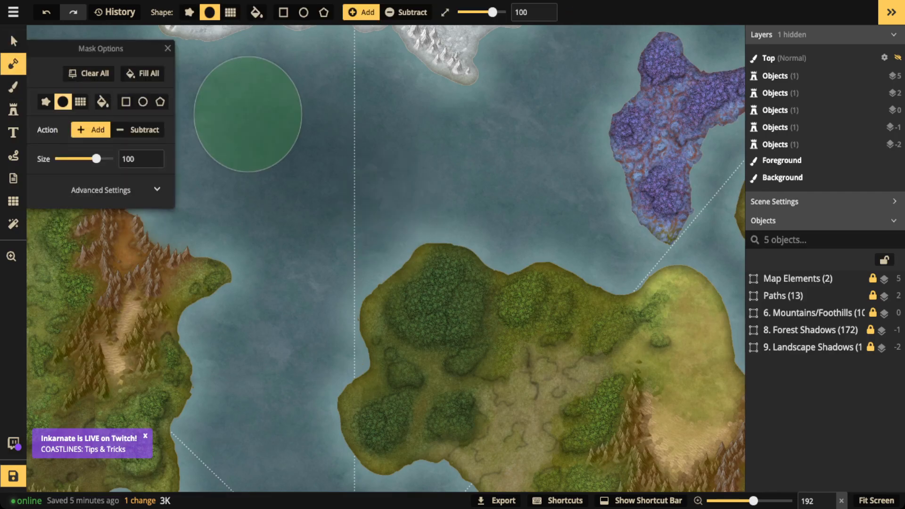
scroll(273, 165, "down", 1)
key("bracketleft")
key("bracketleft")
key("bracketleft")
key("bracketleft")
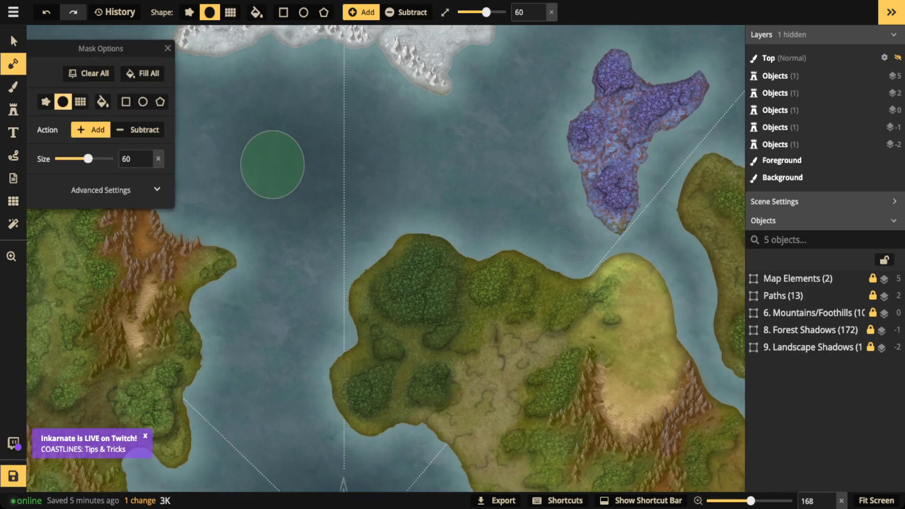
key("bracketleft")
mouse_move(256, 144)
left_mouse_down()
mouse_move(272, 163)
mouse_move(297, 157)
mouse_move(300, 147)
mouse_move(293, 135)
mouse_move(266, 130)
mouse_move(254, 136)
mouse_move(267, 159)
left_mouse_up()
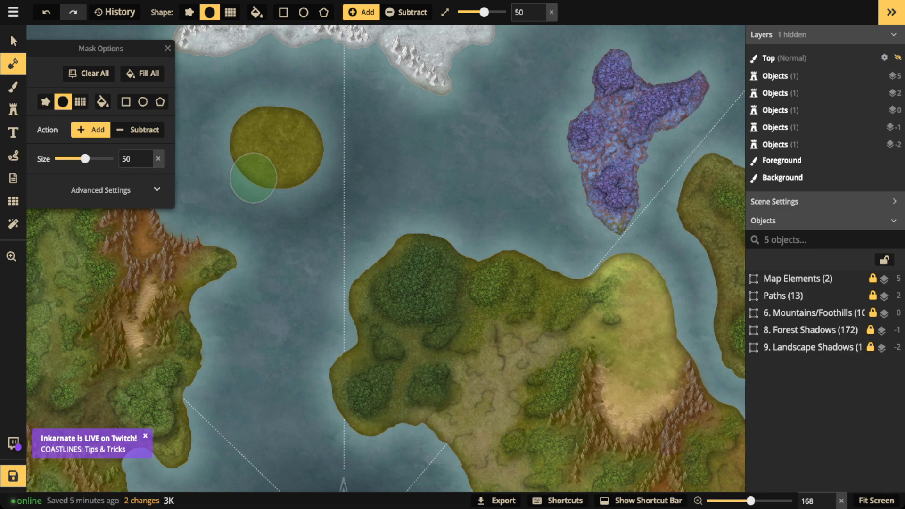
- Erase the small round island with the circular mask brush in Subtract mode at size 100
left_click(137, 130)
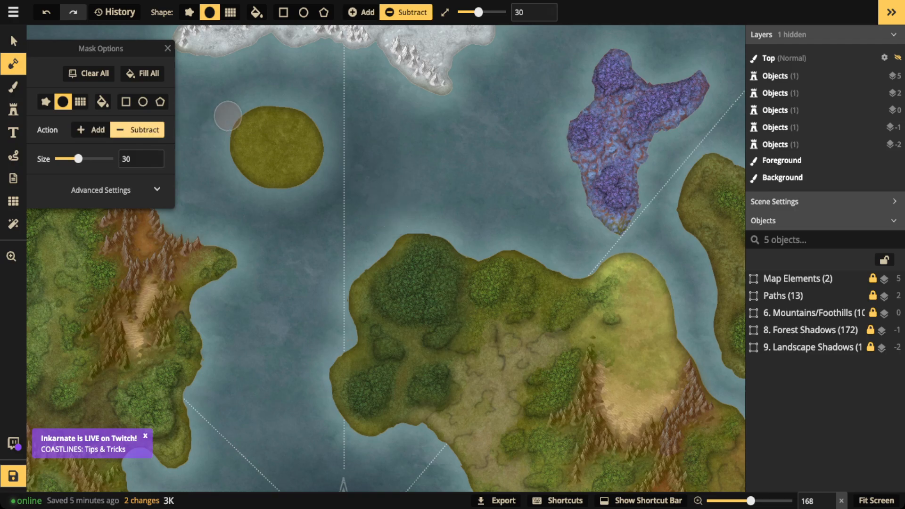
scroll(291, 148, "up", 7)
left_click_drag(296, 145, 256, 144)
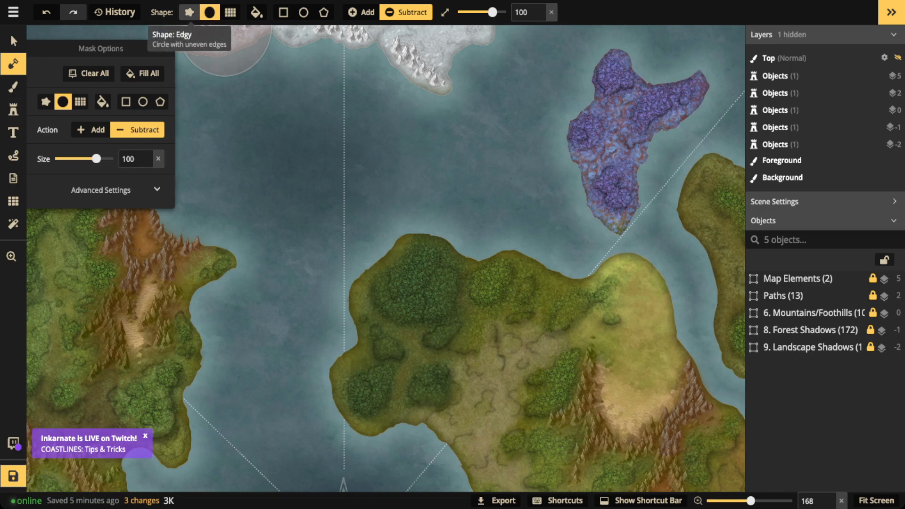
- Switch the mask brush to the Edgy shape and set its roughness to 3
left_click(189, 13)
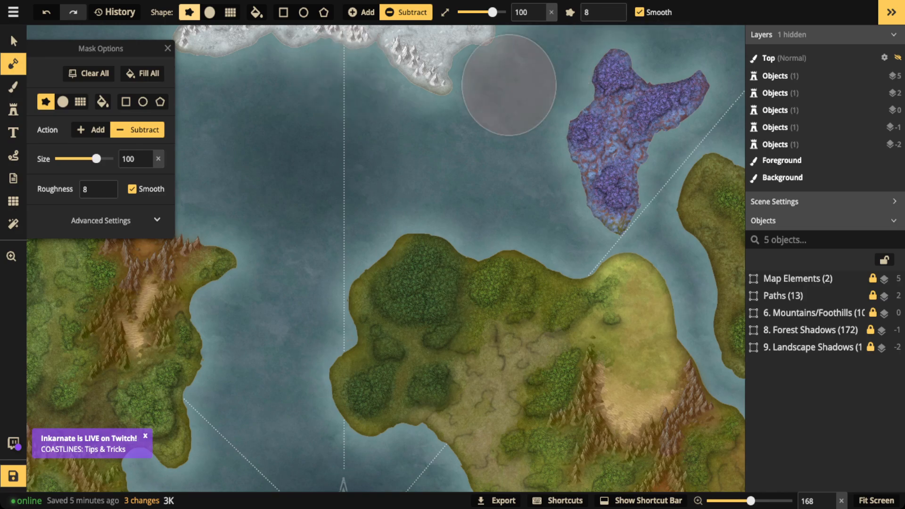
scroll(455, 118, "down", 1)
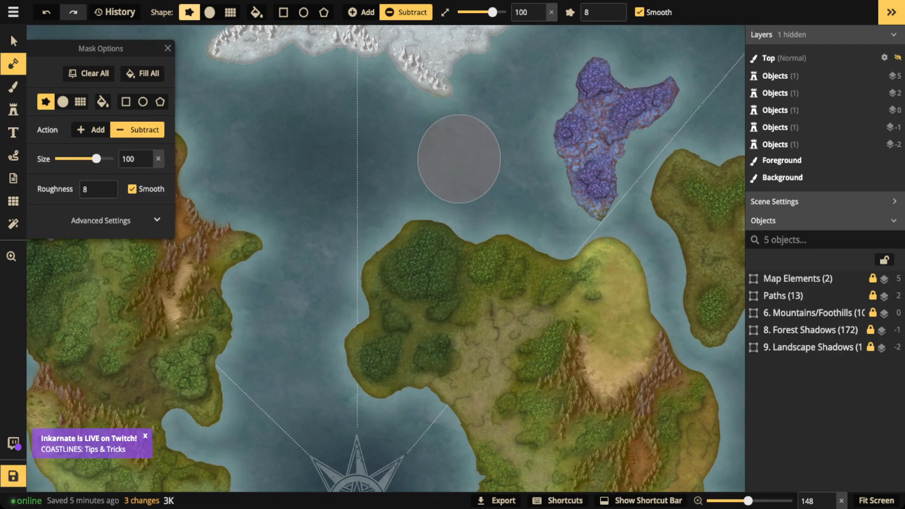
scroll(457, 162, "down", 2)
scroll(457, 163, "down", 3)
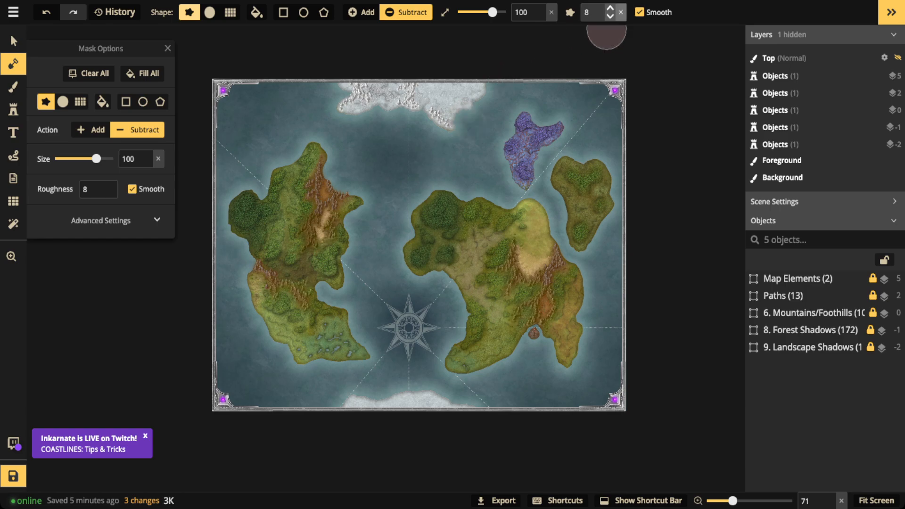
left_click(610, 17)
left_click(610, 17)
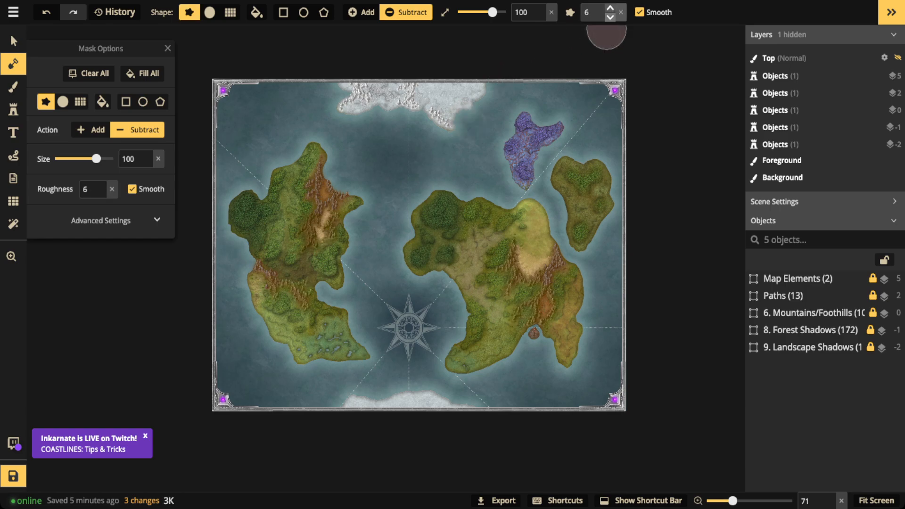
left_click(610, 17)
left_click(610, 17)
left_click(610, 17)
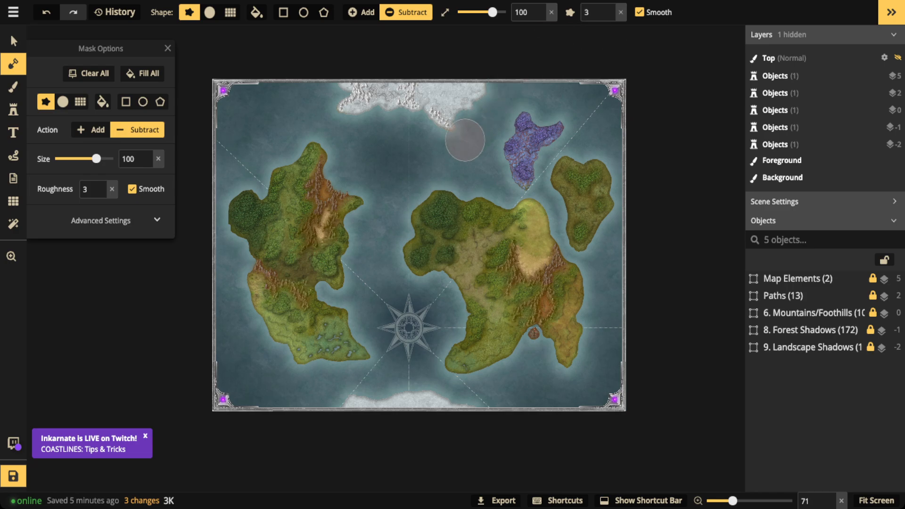
scroll(464, 137, "up", 3)
scroll(389, 154, "up", 3)
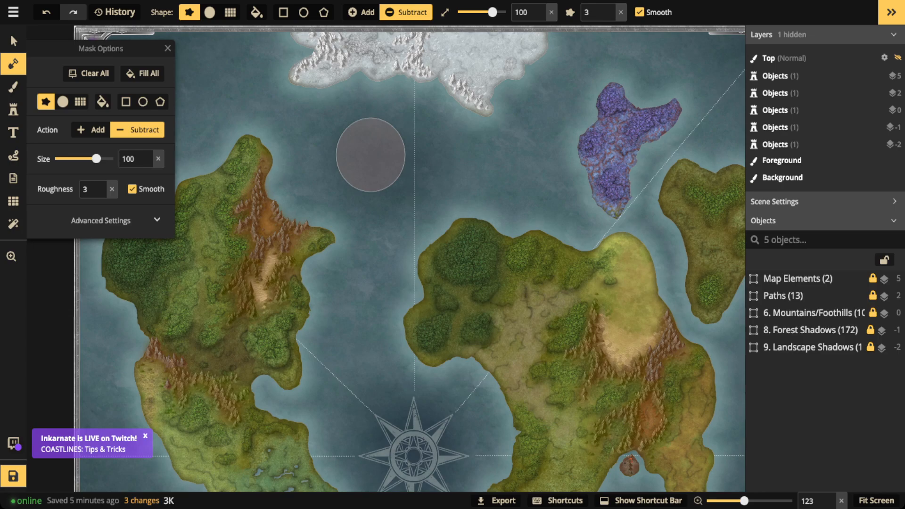
- Paint a smooth edgy island in the northern sea in Add mode at size 50 and undo it
left_click(388, 211)
left_click(90, 130)
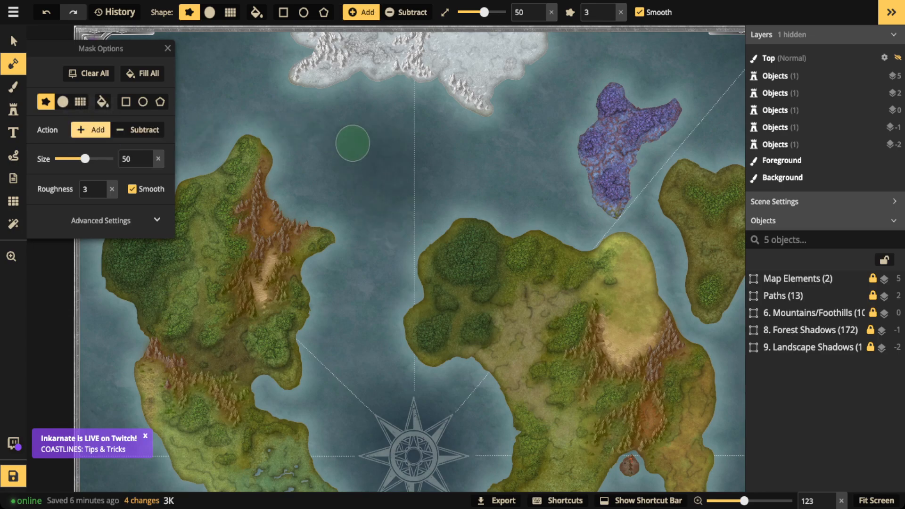
left_click_drag(353, 143, 399, 152)
scroll(399, 152, "up", 5)
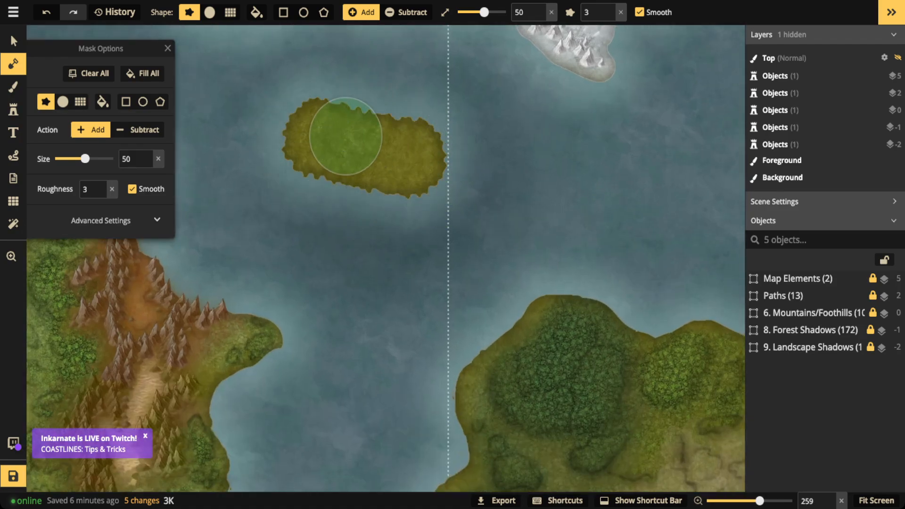
key("ctrl+z")
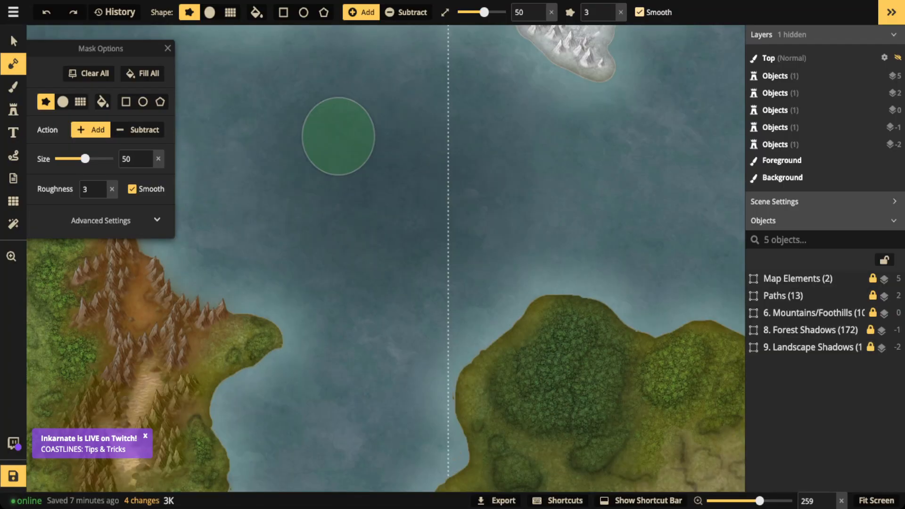
- Turn off Smooth for the edgy mask, paint a jagged test island at size 50, and erase it with Subtract at size 100
left_click(639, 13)
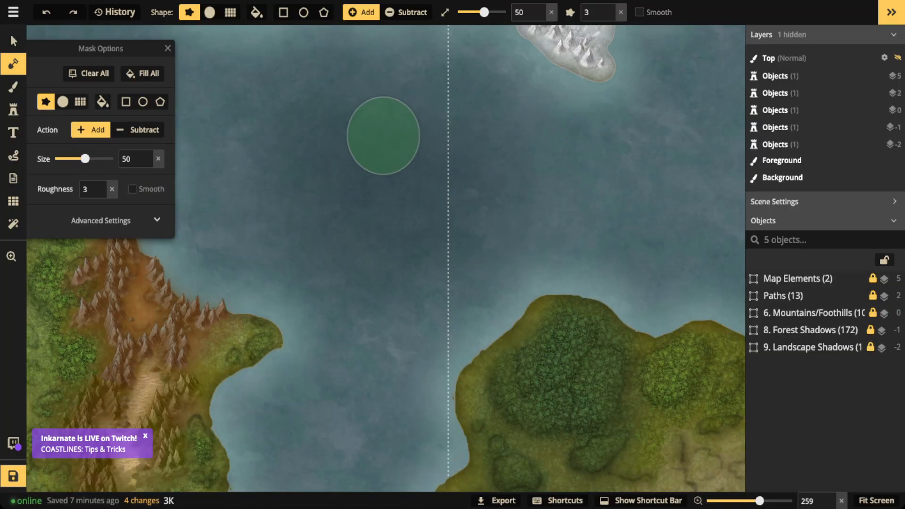
mouse_move(298, 138)
left_mouse_down()
mouse_move(306, 151)
mouse_move(419, 163)
left_mouse_up()
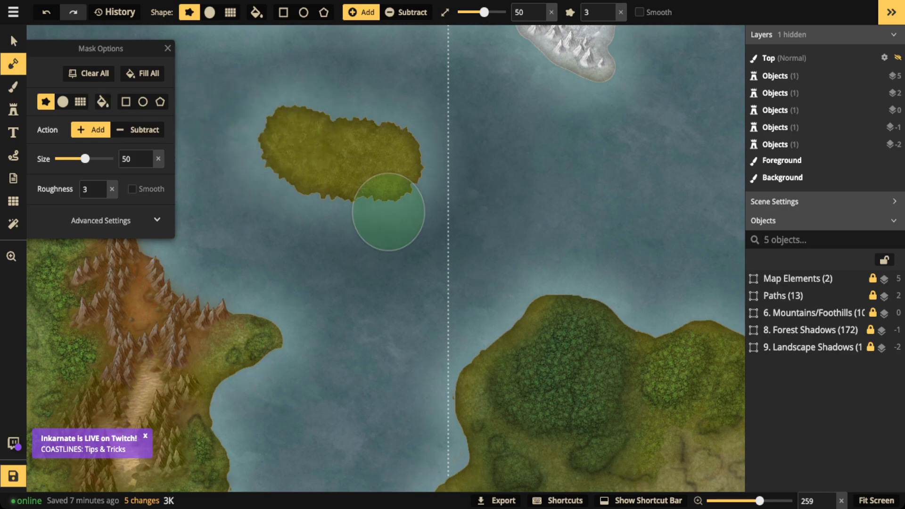
left_click(137, 130)
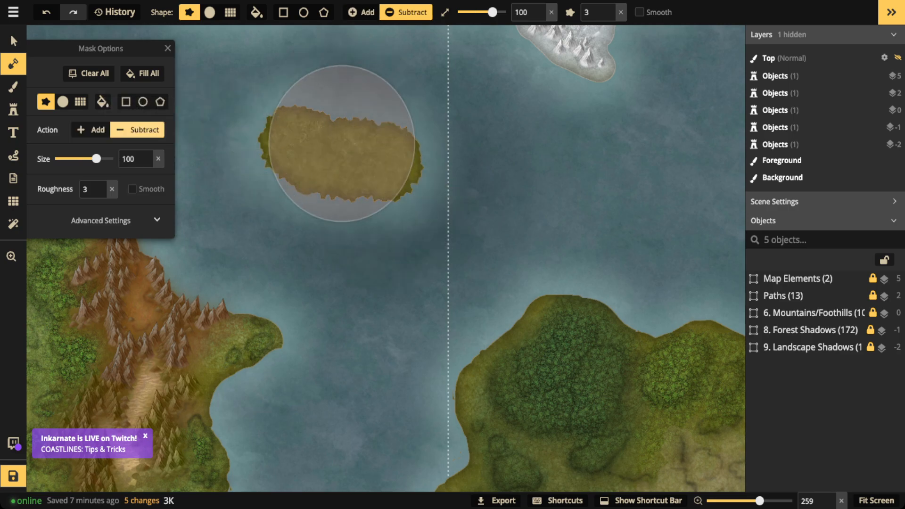
mouse_move(327, 145)
left_mouse_down()
mouse_move(299, 146)
mouse_move(404, 160)
mouse_move(355, 146)
left_mouse_up()
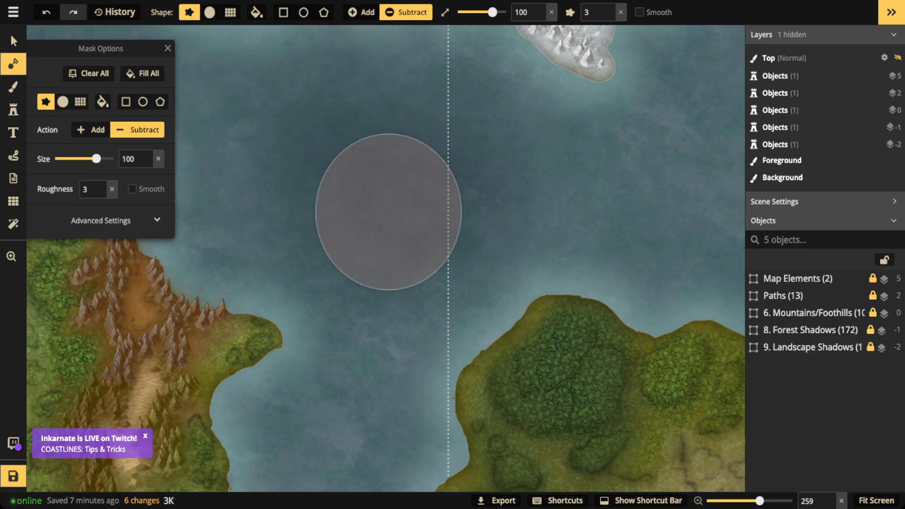
- Hide the mask options and reduce the Subtract brush size to 7 near the western continent's northern tip
left_click(167, 48)
scroll(284, 160, "up", 3)
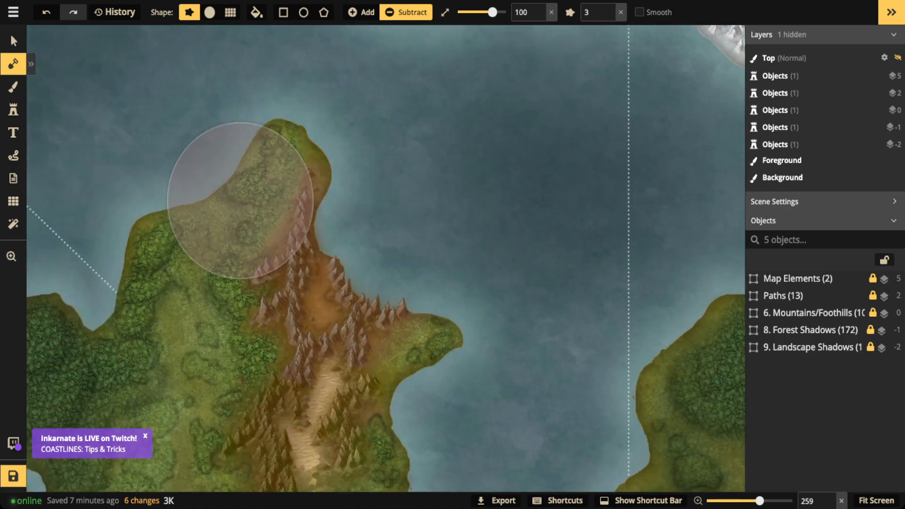
left_click_drag(269, 88, 299, 149)
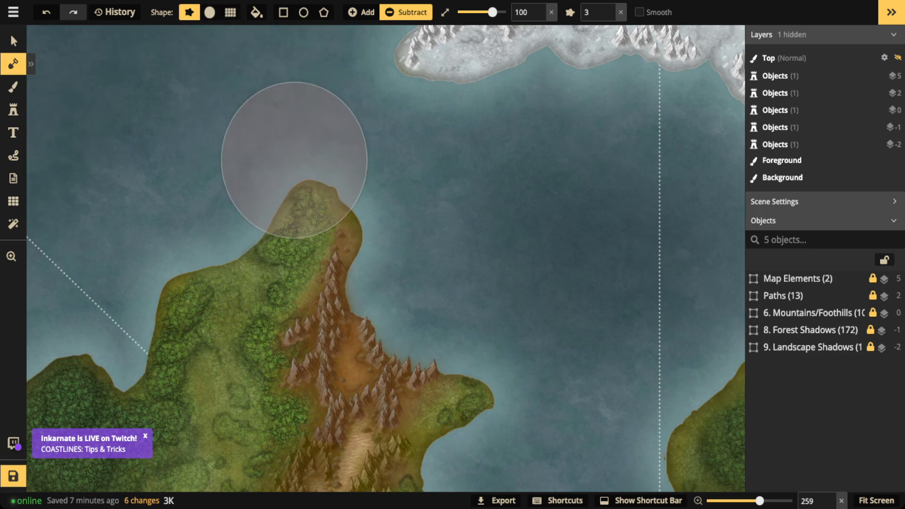
key("bracketleft")
key("bracketleft")
key("bracketleft")
key("bracketleft")
key("bracketleft")
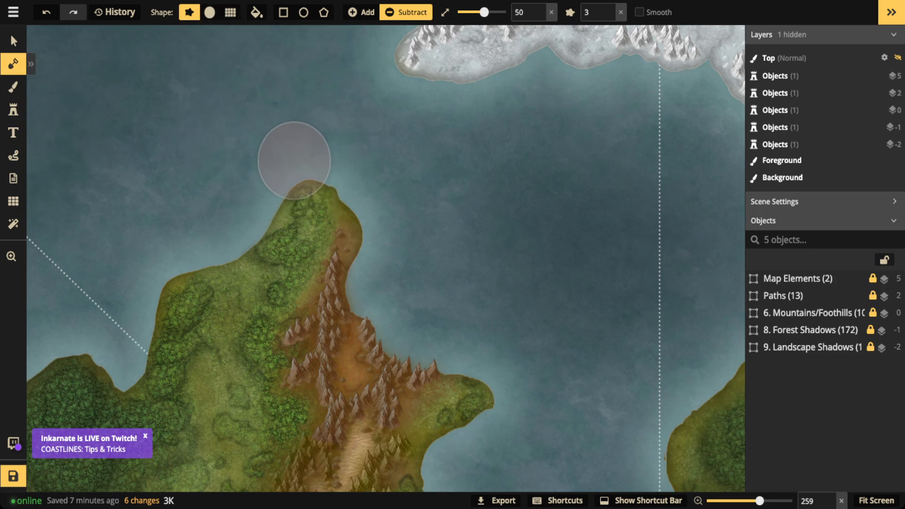
key("bracketleft")
key("bracketleft")
key("bracketright")
key("bracketright")
key("bracketright")
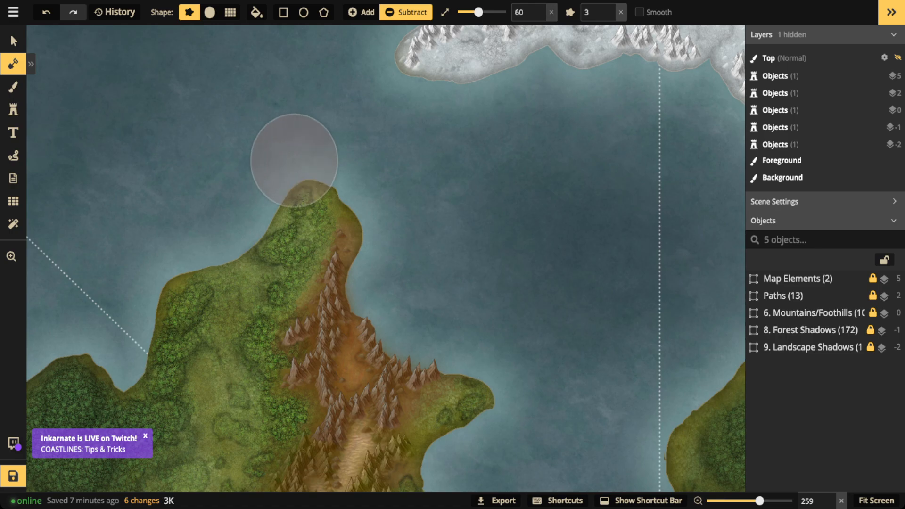
key("bracketleft")
key("bracketleft")
key("bracketleft")
key("bracketleft")
key("bracketleft")
key("bracketright")
key("bracketright")
key("bracketright")
key("bracketright")
key("bracketright")
key("bracketright")
key("bracketright")
key("bracketright")
key("bracketright")
key("bracketleft")
key("bracketleft")
key("bracketleft")
key("bracketleft")
key("bracketleft")
key("bracketleft")
key("bracketleft")
key("bracketleft")
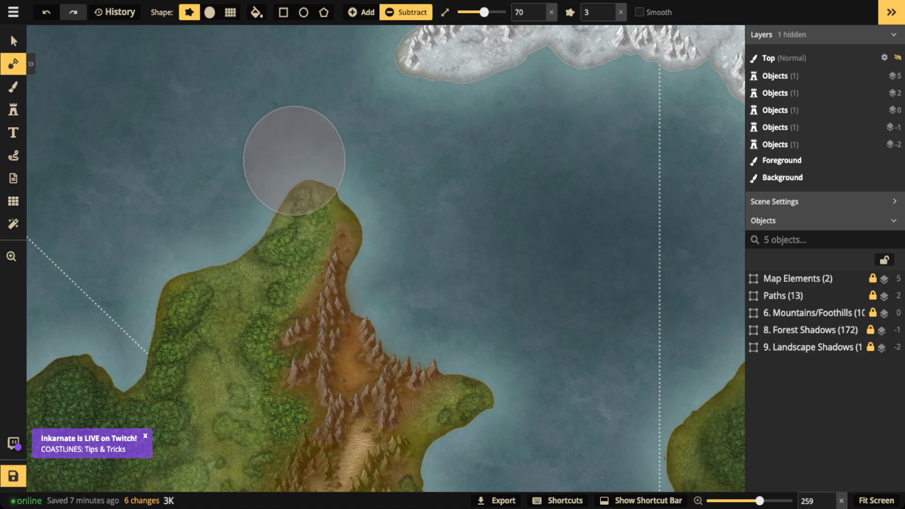
key("bracketright")
key("bracketright")
key("bracketright")
key("bracketright")
key("bracketleft")
key("bracketleft")
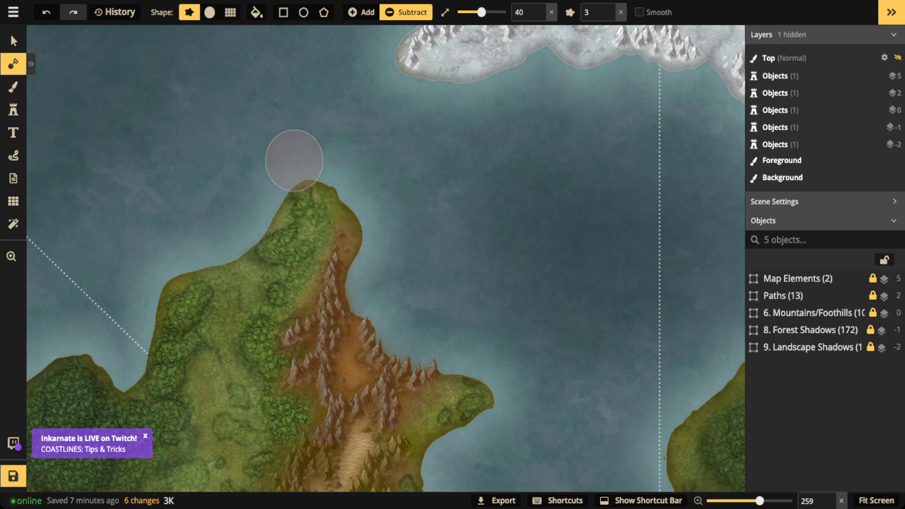
key("bracketleft")
key("bracketleft")
key("bracketleft")
scroll(297, 167, "up", 2)
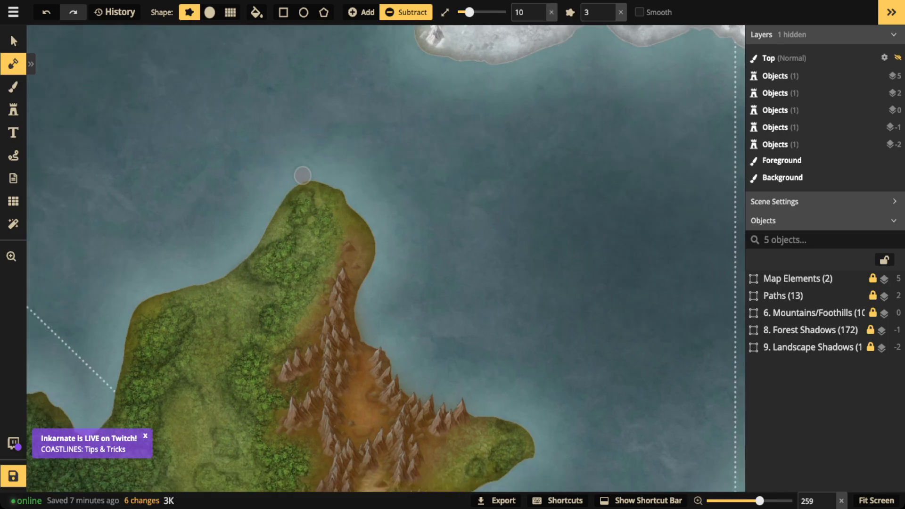
key("bracketleft")
key("bracketright")
scroll(302, 165, "down", 2)
scroll(302, 165, "down", 3)
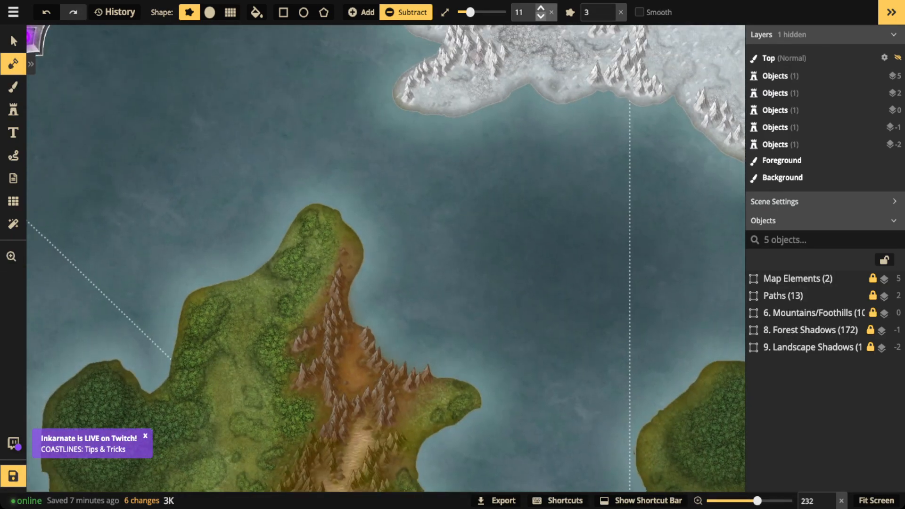
key("s")
key("s")
key("s")
key("s")
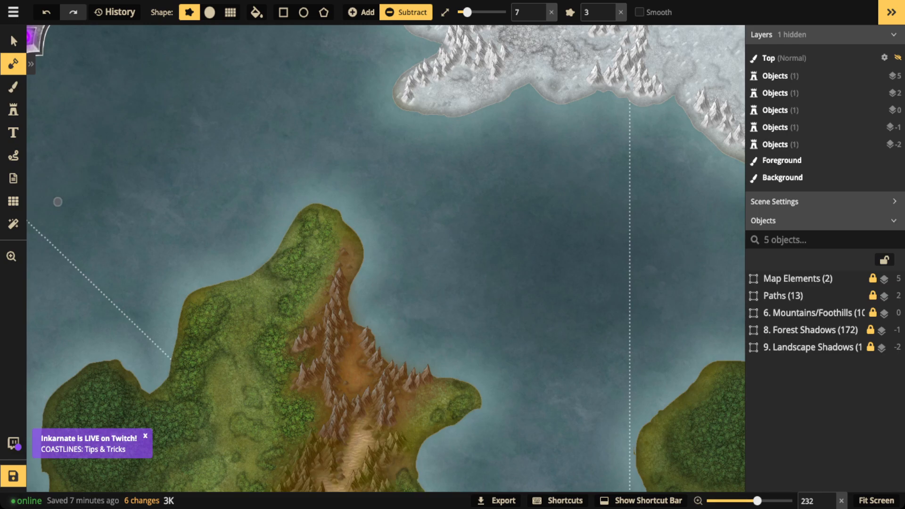
- Draw a red free-draw path of width 5 outlining a pointed peninsula extending north from the western continent's tip
left_click(13, 155)
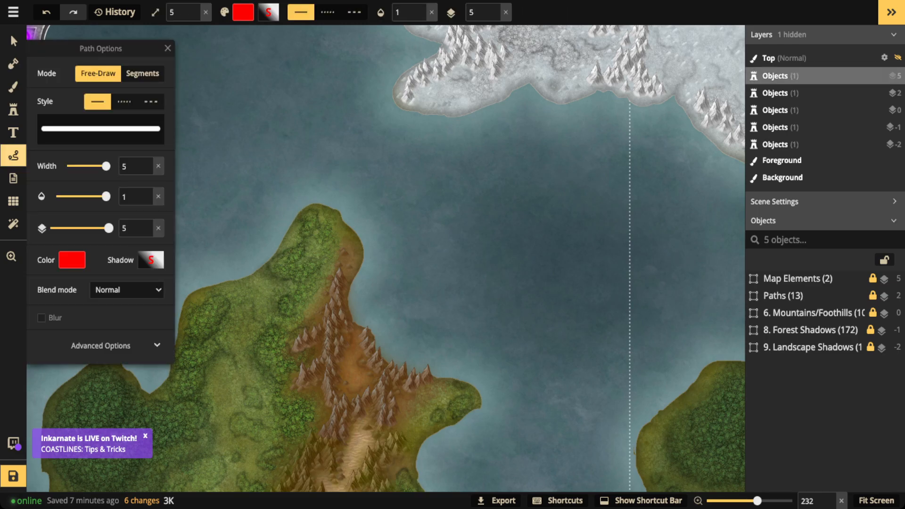
mouse_move(272, 256)
left_mouse_down()
mouse_move(287, 160)
mouse_move(262, 120)
mouse_move(274, 106)
mouse_move(312, 135)
mouse_move(363, 218)
mouse_move(363, 258)
left_mouse_up()
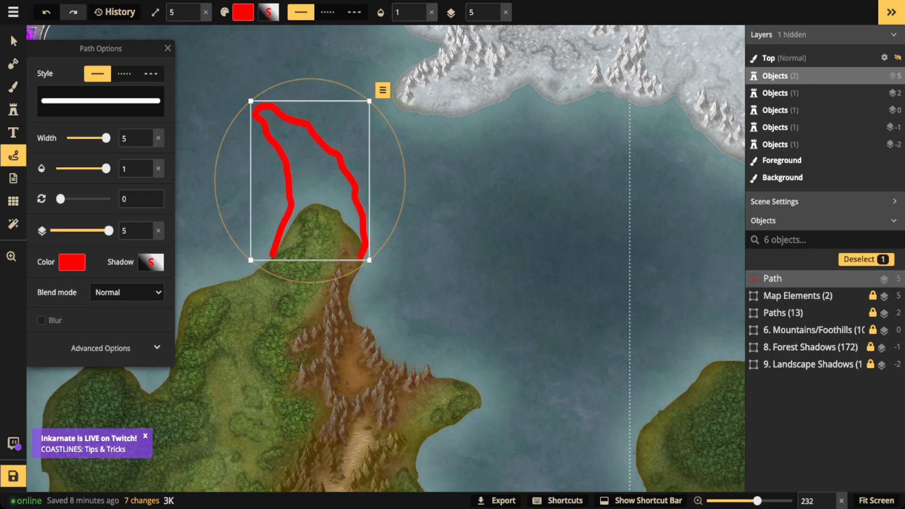
- Undo the northward path, sketch a red peninsula outline curving northeast from the western continent's tip, and delete it
key("ctrl+z")
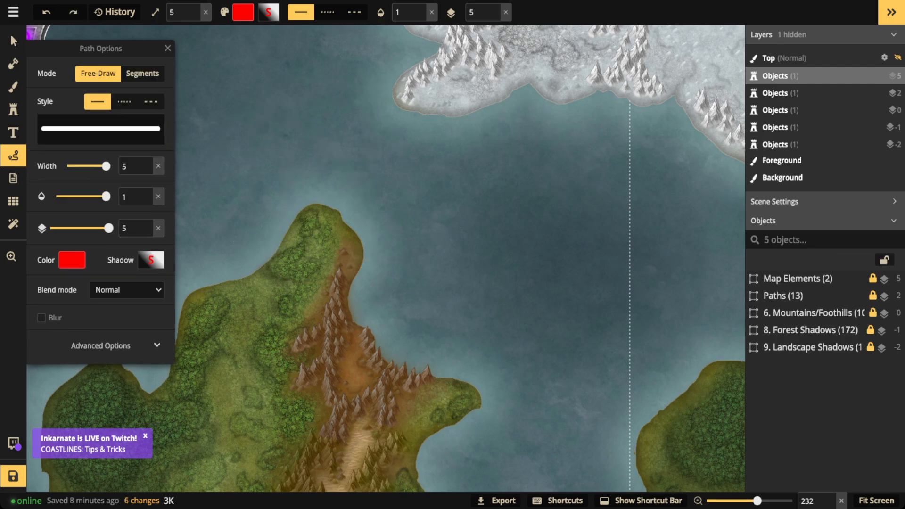
mouse_move(289, 224)
left_mouse_down()
mouse_move(307, 199)
mouse_move(389, 166)
mouse_move(427, 189)
mouse_move(363, 260)
left_mouse_up()
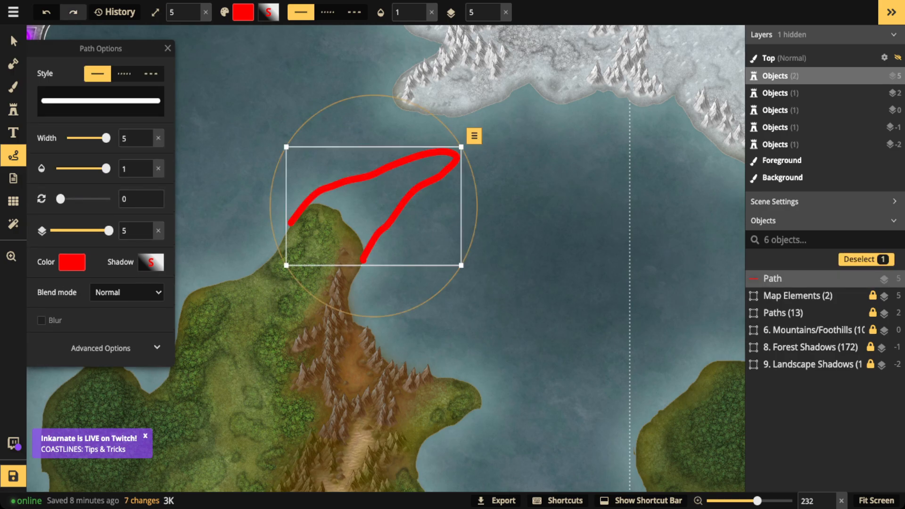
key("Delete")
- Circle the western continent's eastern cape with a red free-draw path of width 5 and delete the circle
left_click_drag(414, 446, 445, 361)
left_click_drag(448, 363, 443, 362)
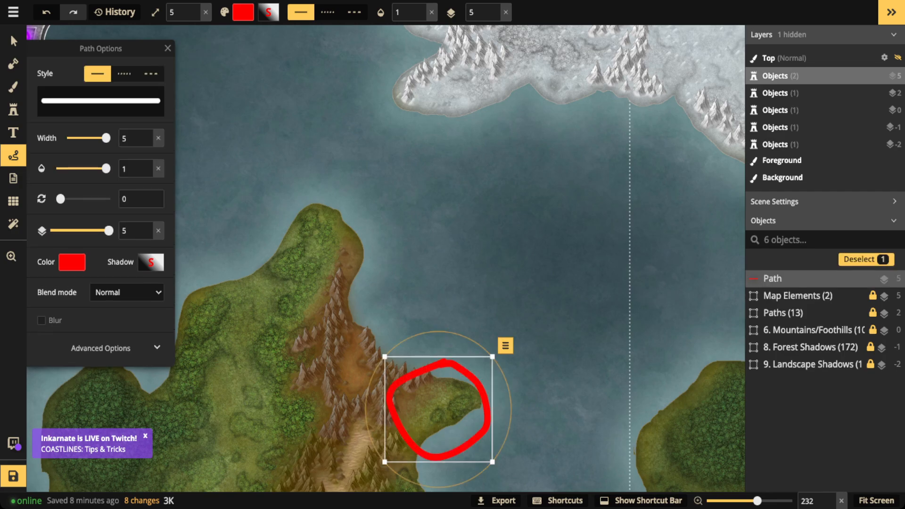
key("Delete")
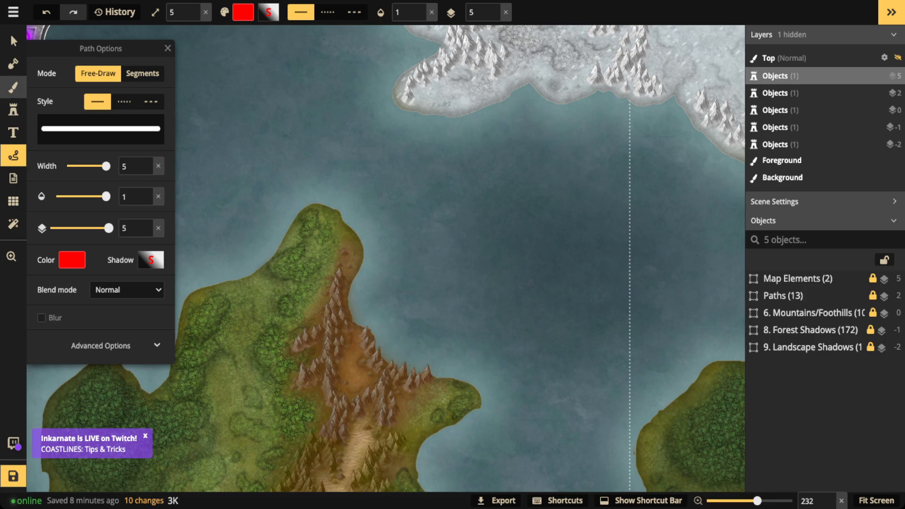
- Try to trace a peninsula edge from the western continent's northern tip with the edgy Subtract mask at size 7
left_click(13, 87)
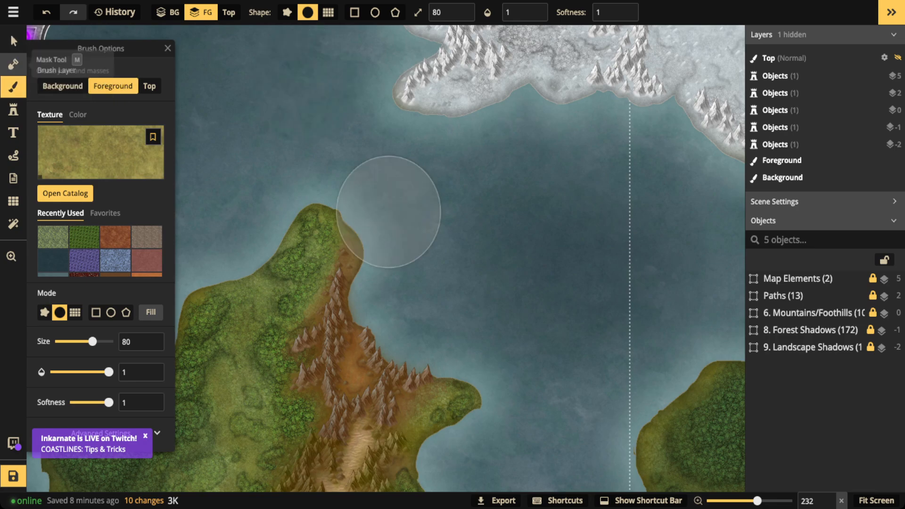
key("m")
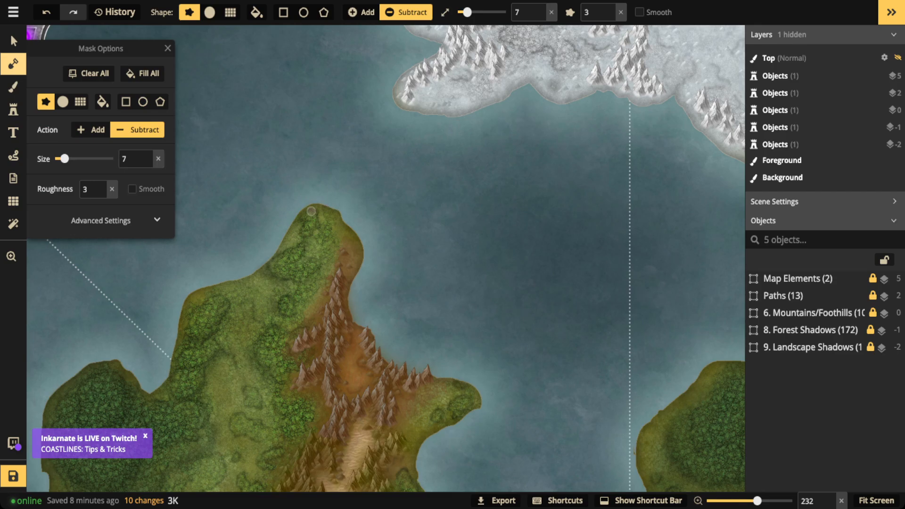
scroll(311, 210, "down", 5)
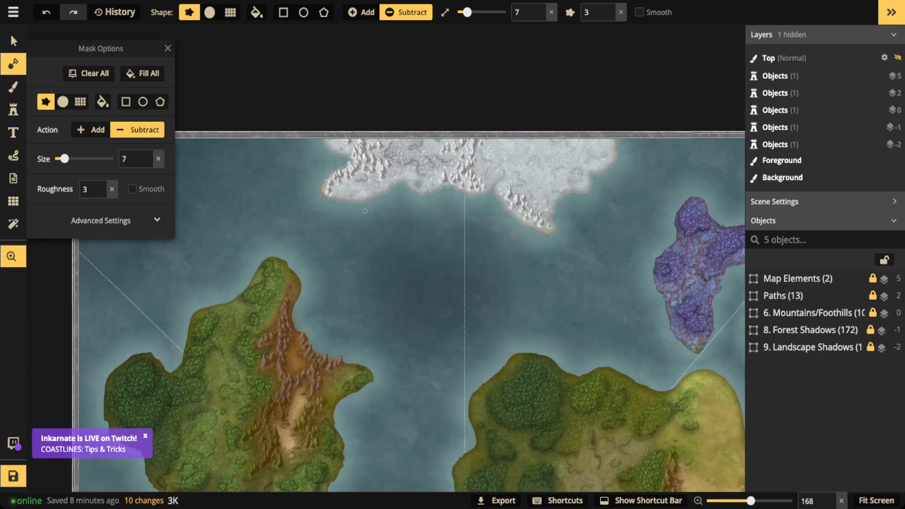
scroll(365, 211, "down", 2)
scroll(353, 193, "up", 7)
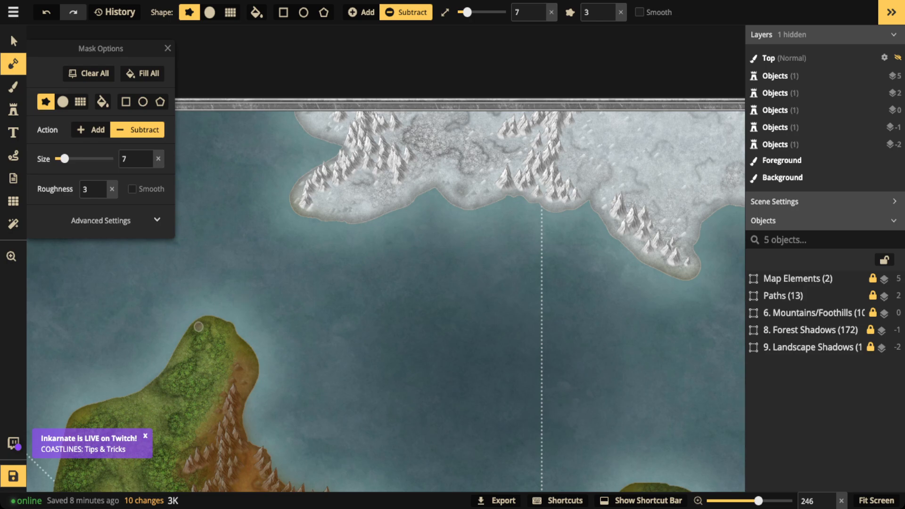
left_click_drag(198, 326, 241, 274)
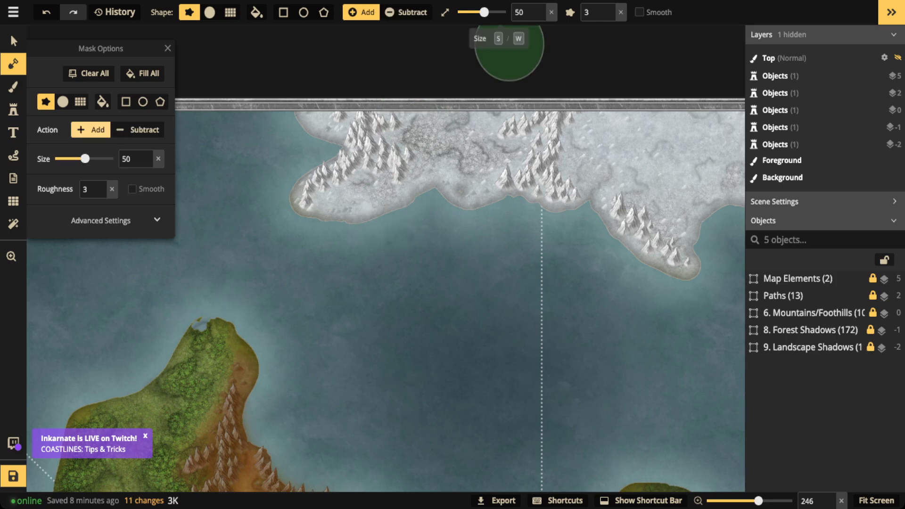
- Outline a narrow peninsula curving northeast from the western continent's tip with the edgy Add mask at size 4, roughness 3
left_click(464, 12)
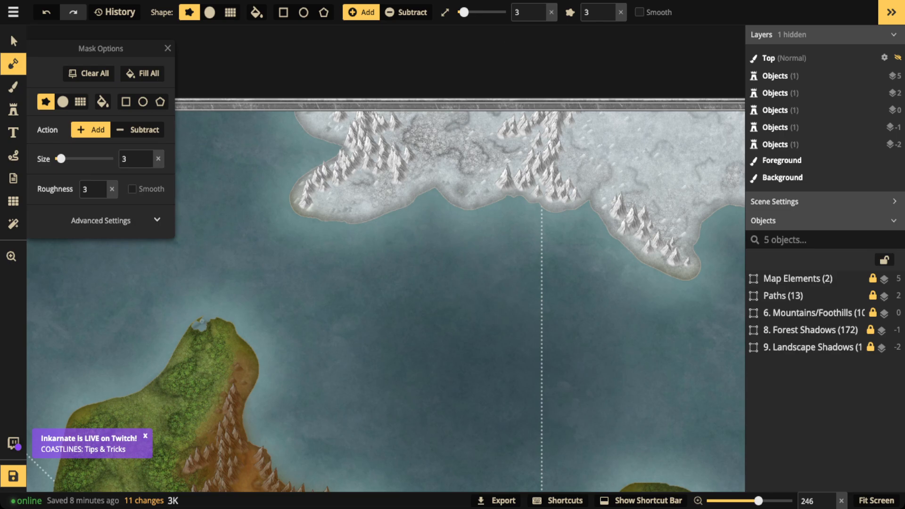
key("bracketright")
mouse_move(205, 315)
left_mouse_down()
mouse_move(261, 273)
mouse_move(304, 261)
mouse_move(250, 365)
left_mouse_up()
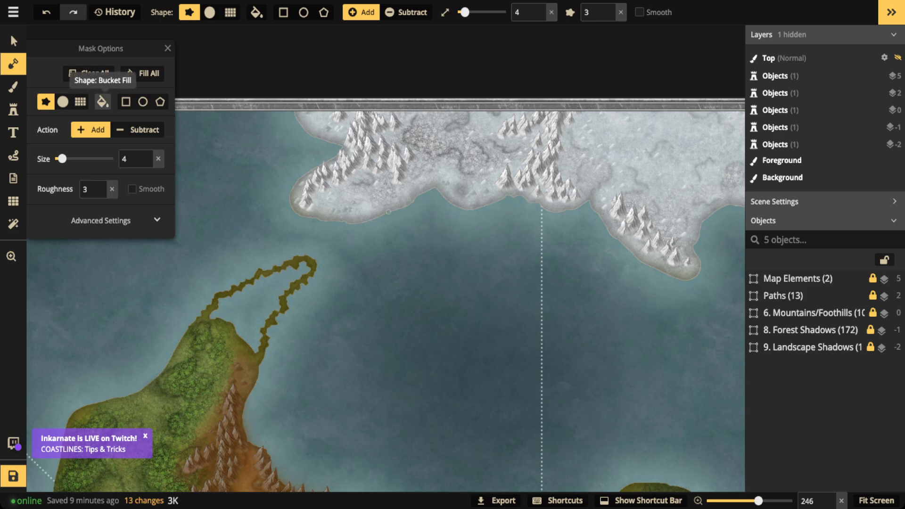
- Try the Bucket Fill mask in Add mode on the peninsula outline and undo the fill
left_click(103, 101)
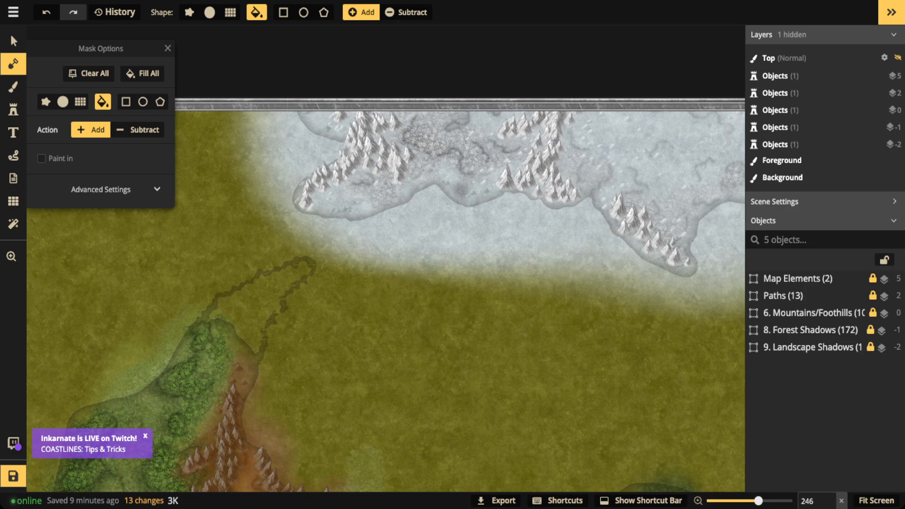
scroll(262, 226, "down", 4)
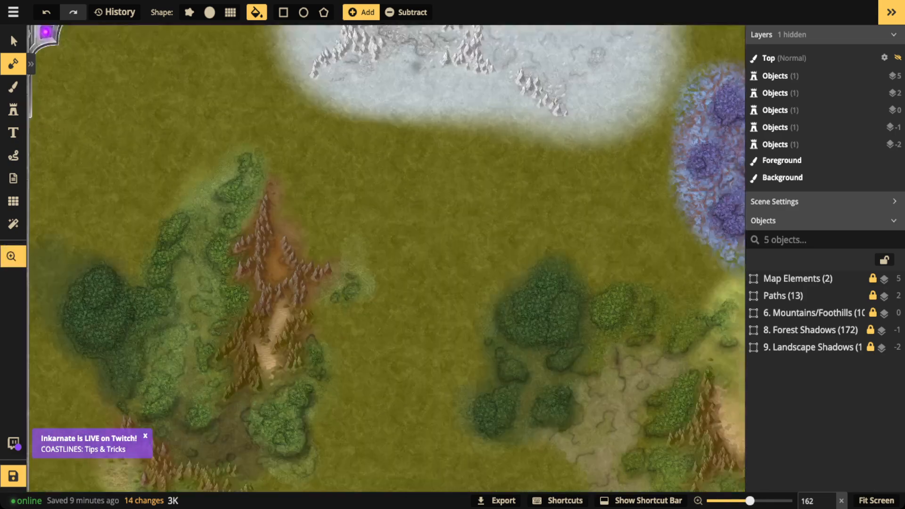
key("ctrl+z")
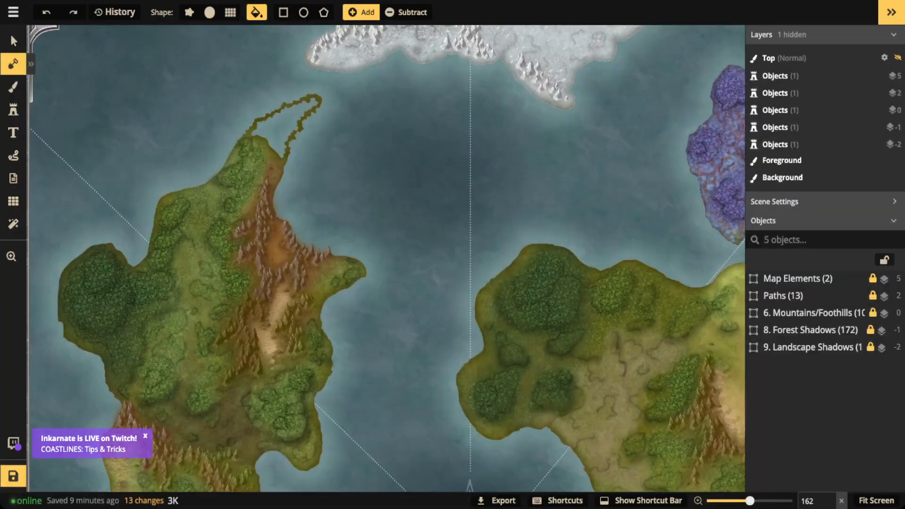
- Thicken the peninsula's outline along its inner edges with the edgy Add mask at size 4 and bucket-fill its interior with land
scroll(275, 134, "up", 5)
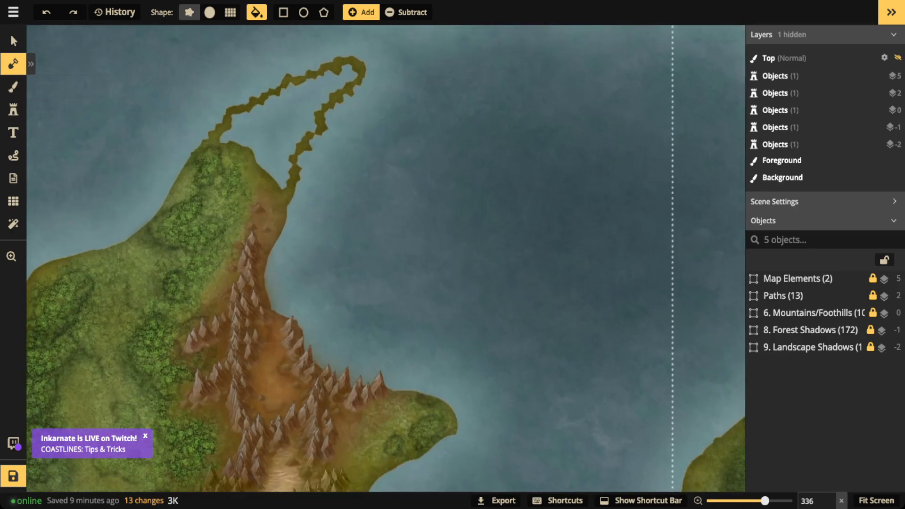
left_click(189, 12)
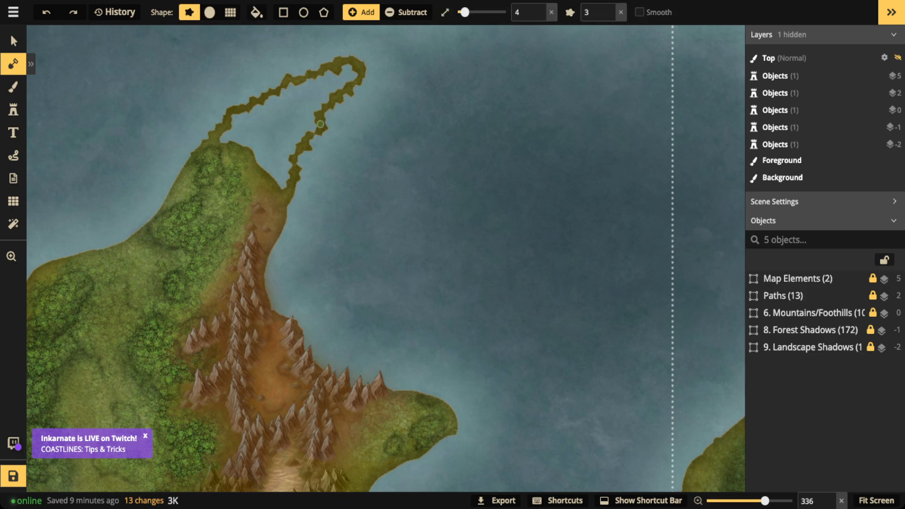
mouse_move(320, 124)
left_mouse_down()
mouse_move(282, 195)
mouse_move(359, 64)
mouse_move(301, 77)
mouse_move(217, 128)
mouse_move(273, 92)
mouse_move(347, 68)
mouse_move(289, 183)
mouse_move(354, 89)
mouse_move(298, 80)
mouse_move(272, 89)
mouse_move(234, 113)
mouse_move(256, 97)
mouse_move(217, 134)
left_mouse_up()
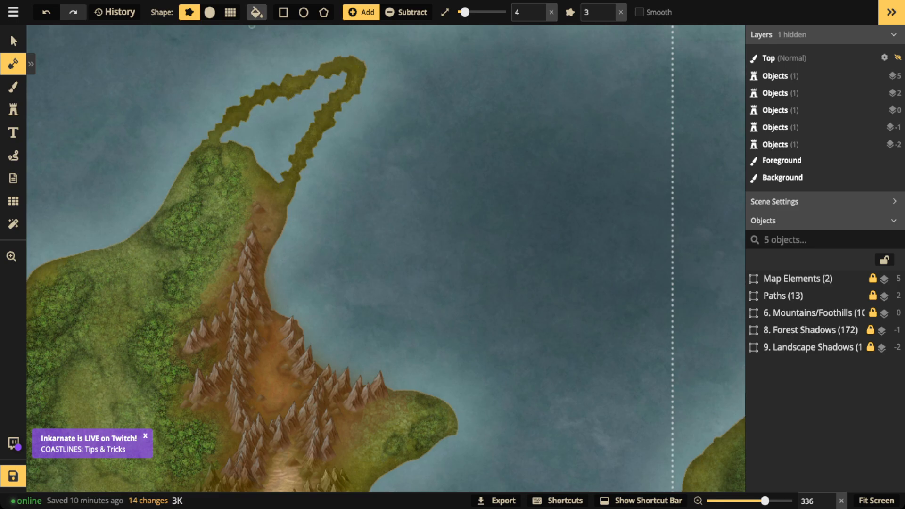
left_click(256, 13)
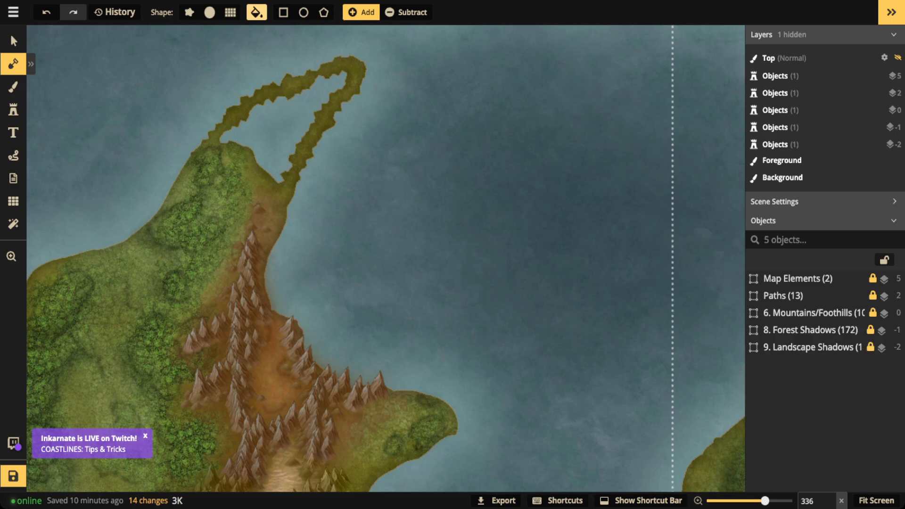
left_click(283, 123)
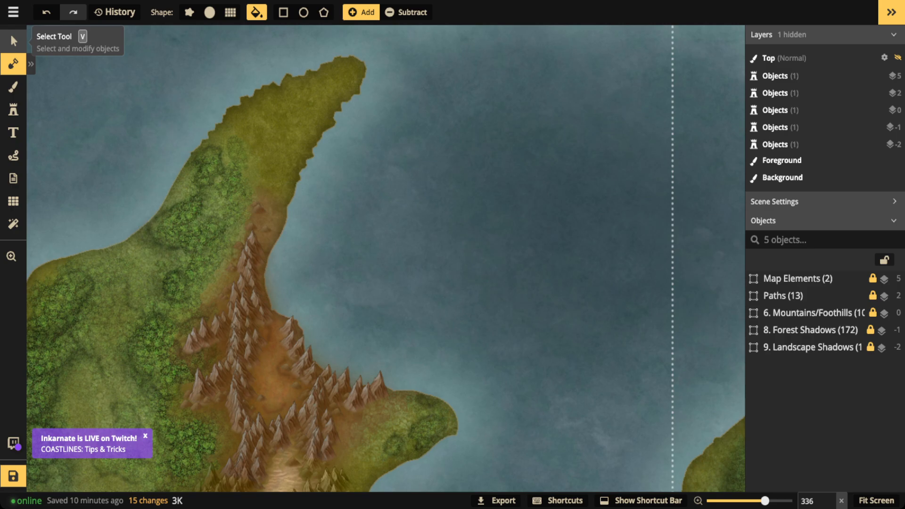
- Examine the new peninsula's coastline from afar and up close, comparing it with the western continent's existing coast
left_click(14, 40)
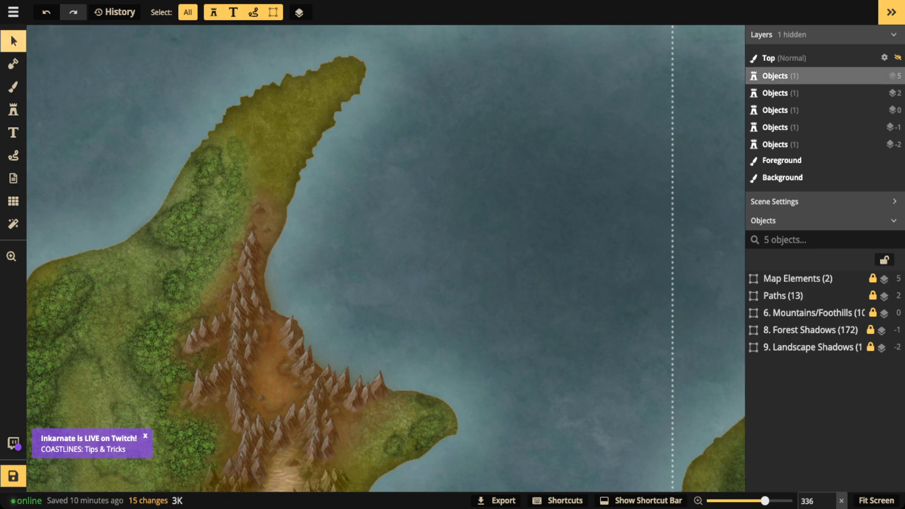
scroll(381, 120, "down", 5)
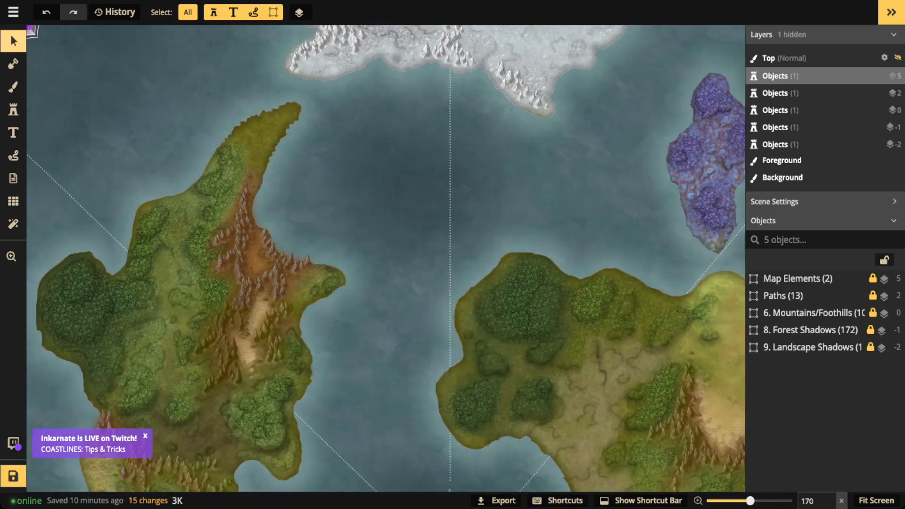
scroll(381, 120, "down", 1)
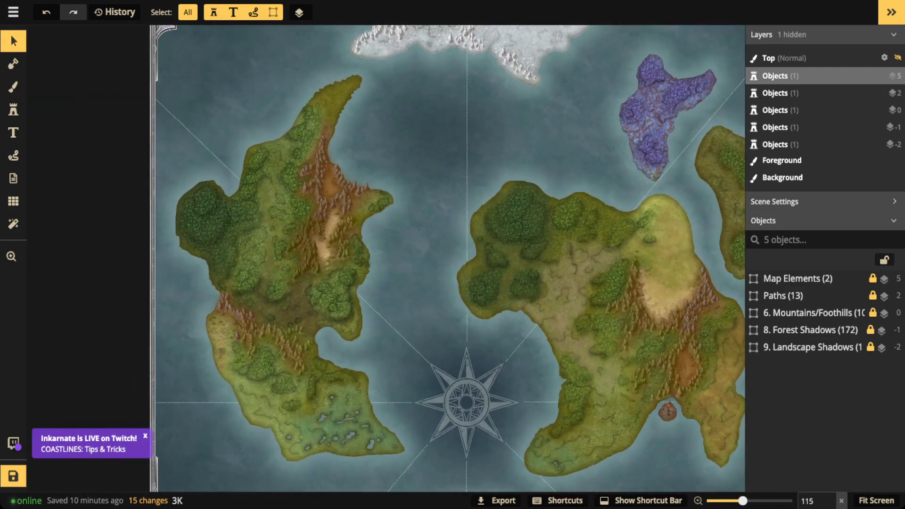
scroll(326, 87, "up", 4)
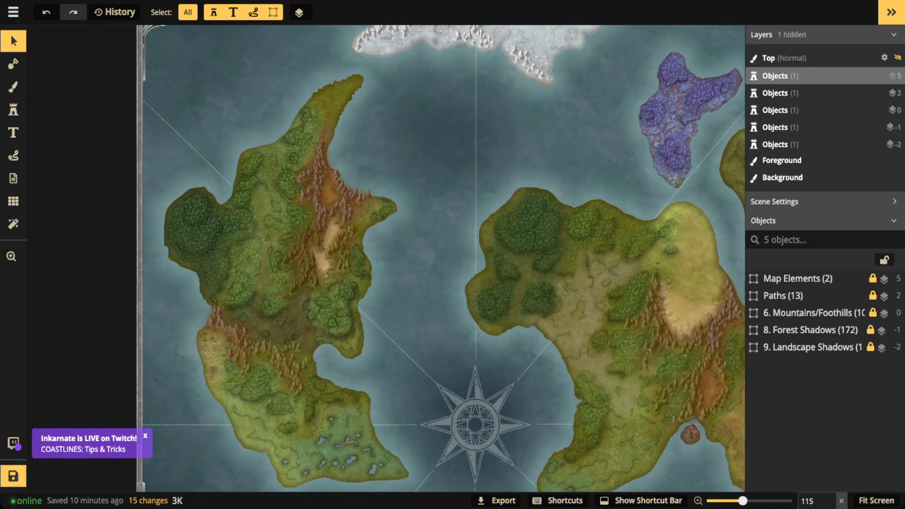
scroll(330, 43, "up", 4)
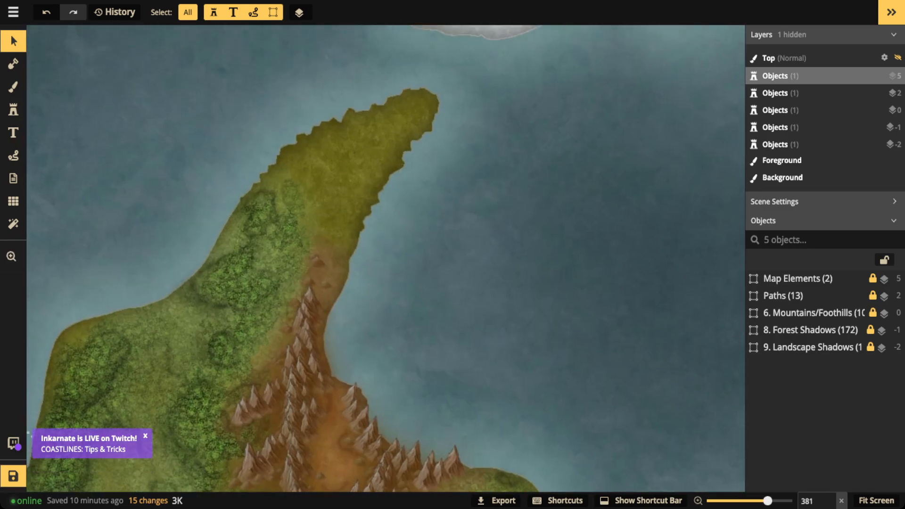
scroll(102, 259, "up", 5)
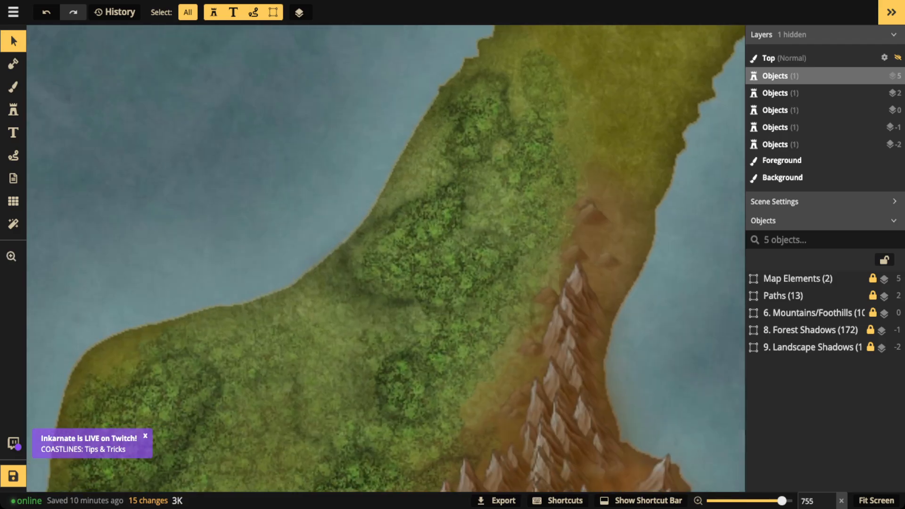
scroll(188, 368, "down", 5)
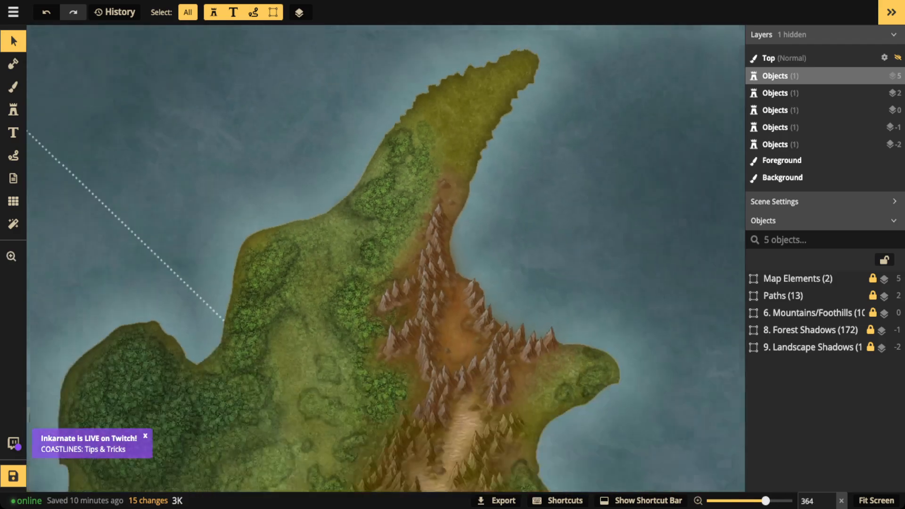
- Roughen the western continent's northwest coast below the peninsula with the edgy Add mask at size 4, roughness 3
left_click(13, 64)
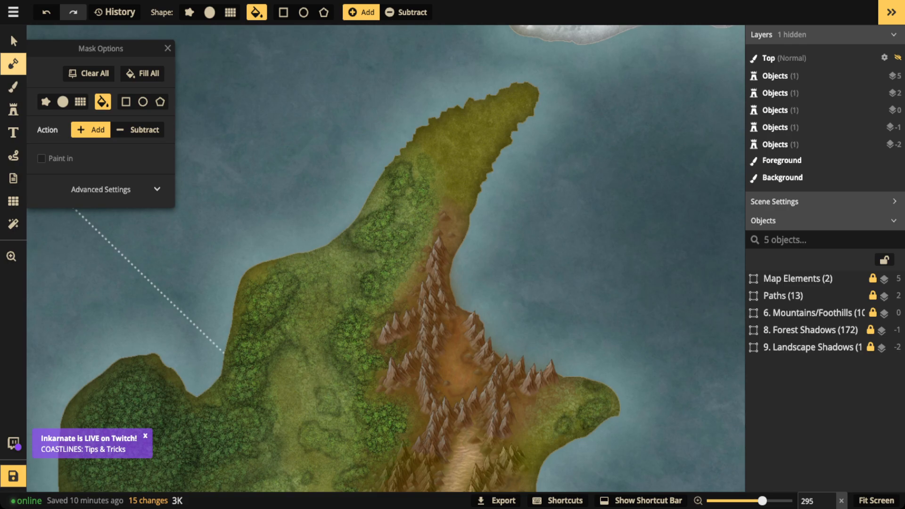
left_click(46, 101)
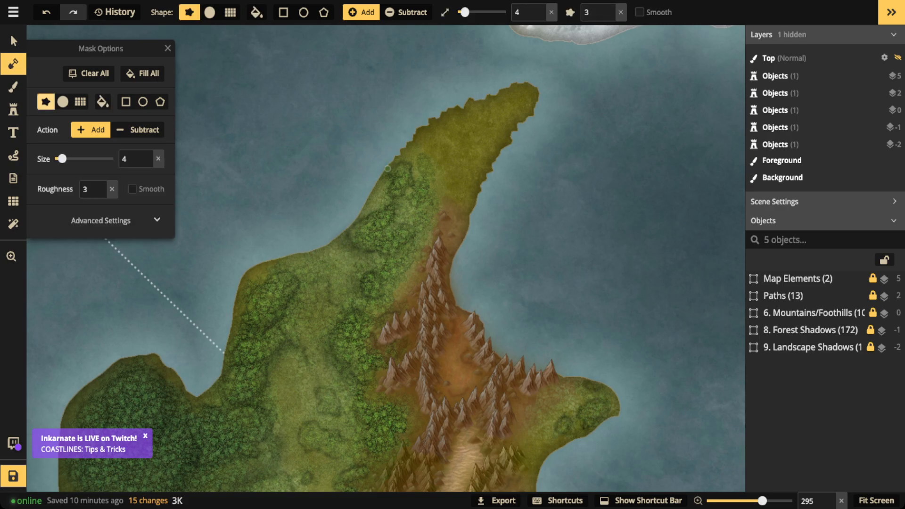
mouse_move(387, 169)
left_mouse_down()
mouse_move(348, 229)
mouse_move(320, 247)
mouse_move(252, 264)
mouse_move(232, 311)
left_mouse_up()
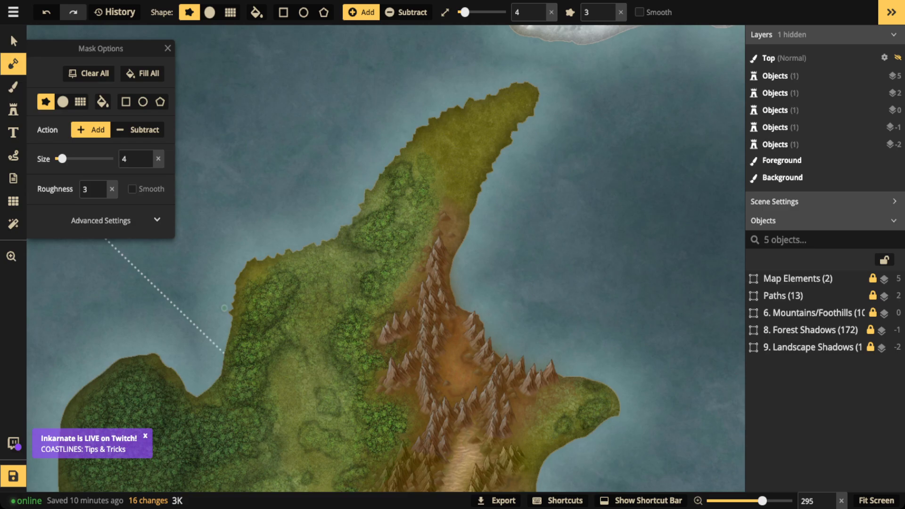
- Roughen the snowy northern landmass's southwestern coast up to the map border with the edgy Add mask at size 4
scroll(233, 311, "down", 5)
scroll(304, 335, "up", 2)
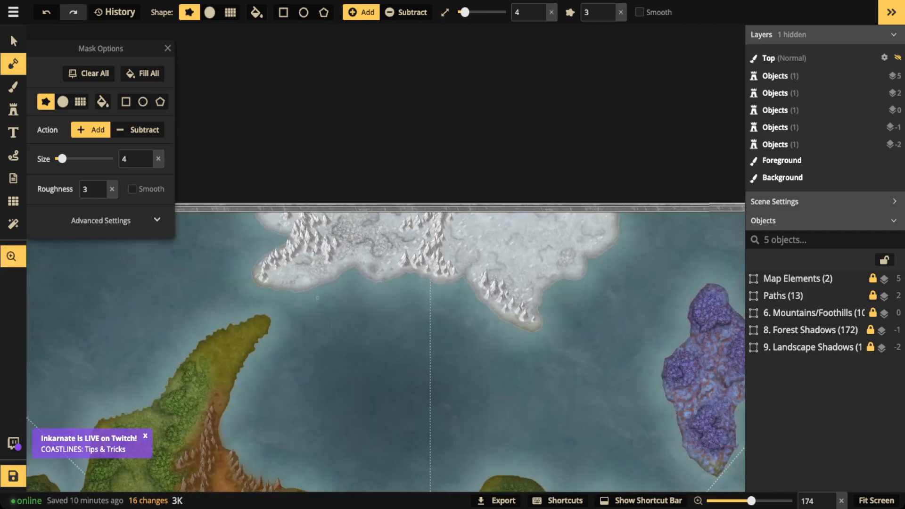
left_click_drag(354, 253, 489, 265)
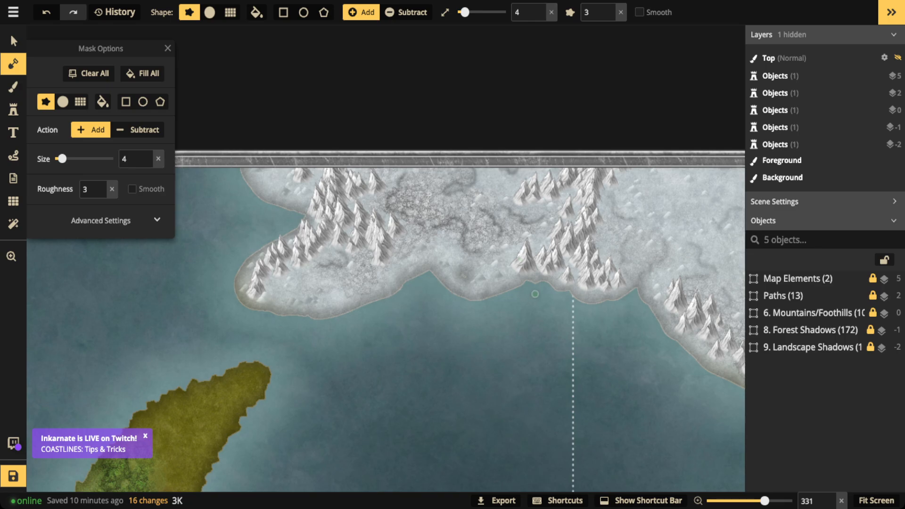
scroll(515, 291, "up", 3)
scroll(471, 282, "up", 2)
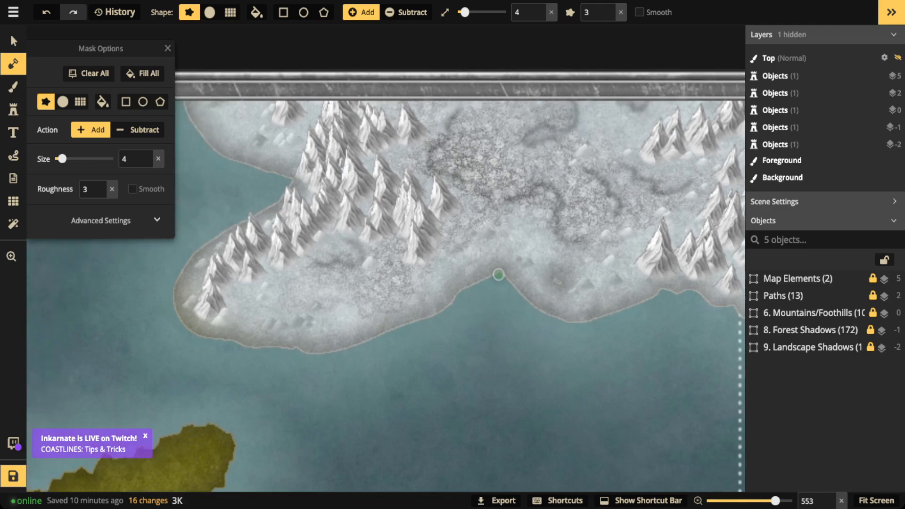
mouse_move(501, 275)
left_mouse_down()
mouse_move(438, 311)
mouse_move(299, 358)
mouse_move(228, 342)
mouse_move(177, 312)
mouse_move(176, 295)
mouse_move(234, 224)
mouse_move(290, 186)
mouse_move(287, 174)
mouse_move(233, 160)
mouse_move(191, 115)
mouse_move(187, 89)
left_mouse_up()
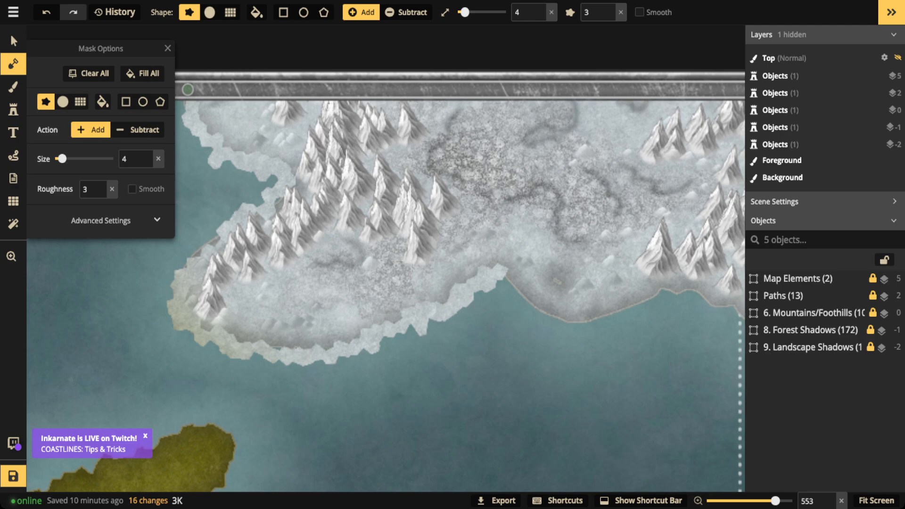
- Roughen the snowy northern landmass's southern coast eastward past the dotted line with the edgy Add mask at size 4, filling leftover gaps
key("space")
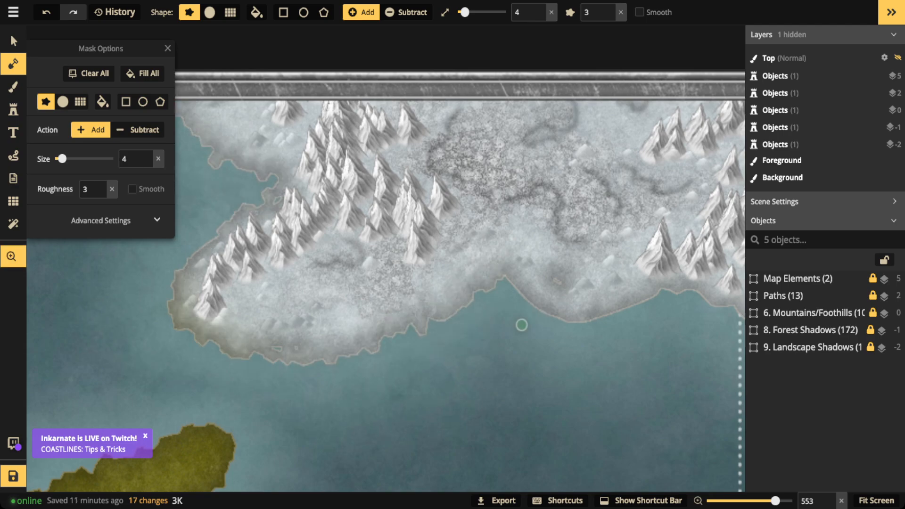
left_click_drag(521, 325, 391, 319)
mouse_move(371, 274)
left_mouse_down()
mouse_move(428, 303)
mouse_move(548, 282)
mouse_move(615, 319)
mouse_move(703, 305)
mouse_move(723, 319)
mouse_move(689, 302)
left_mouse_up()
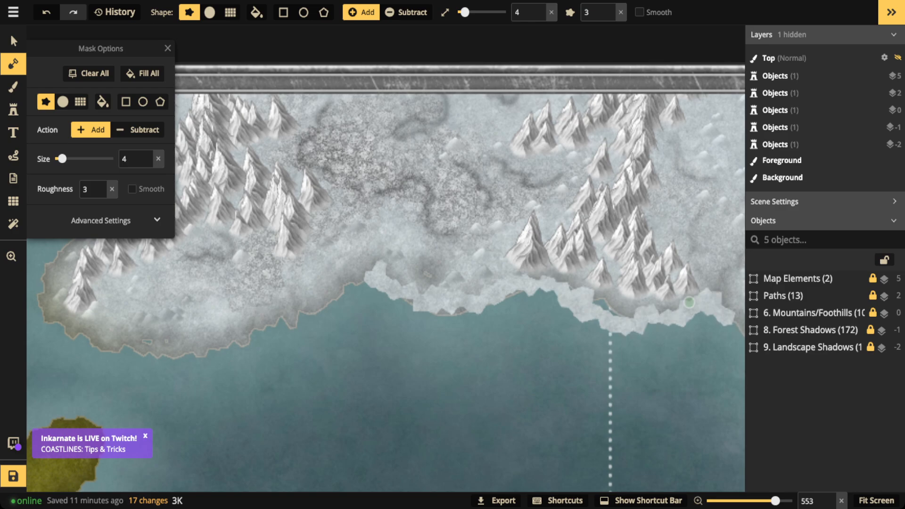
left_click(614, 312)
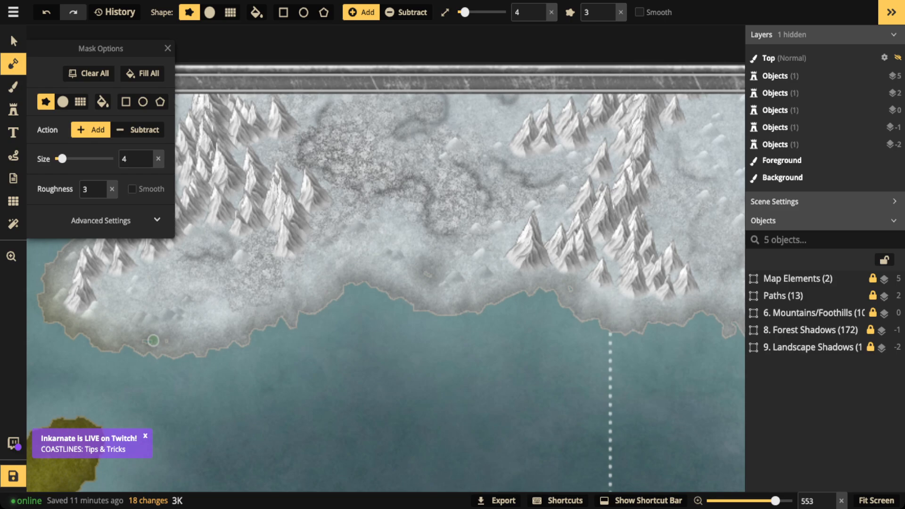
left_click(143, 347)
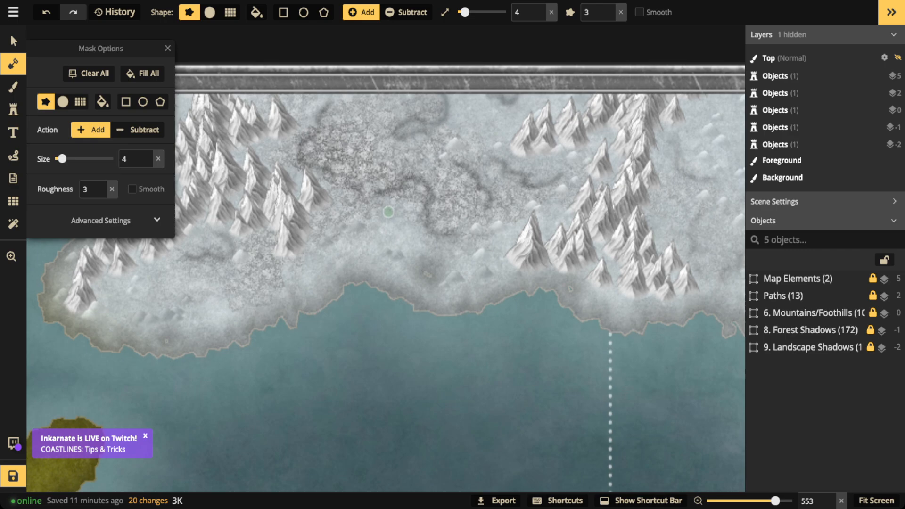
- Switch the mask to the circle brush at size 2 and test an Add stroke on the snowy landmass's southwestern coast, undoing it
left_click(63, 101)
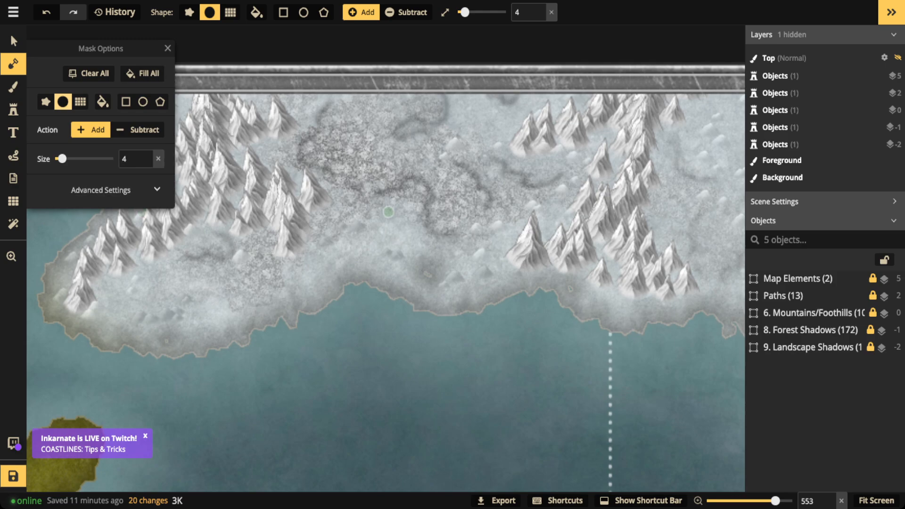
left_click(168, 48)
left_click(304, 12)
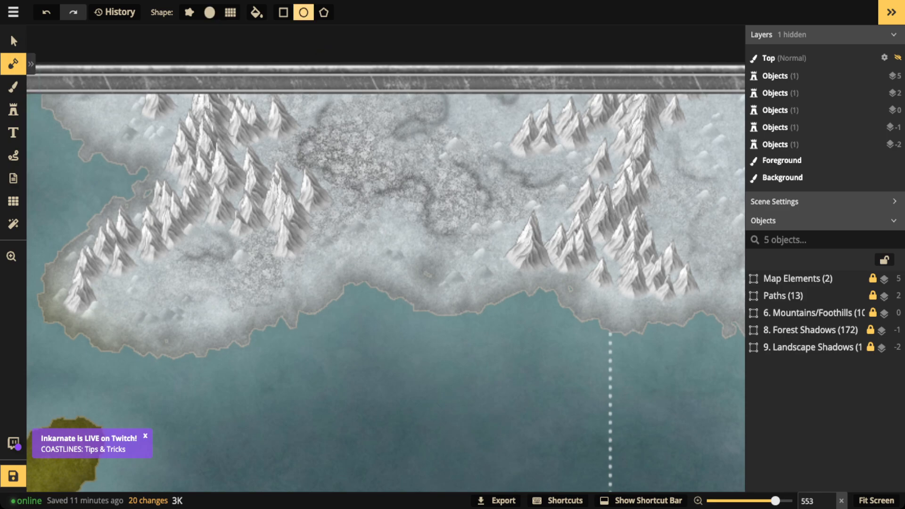
left_click(210, 12)
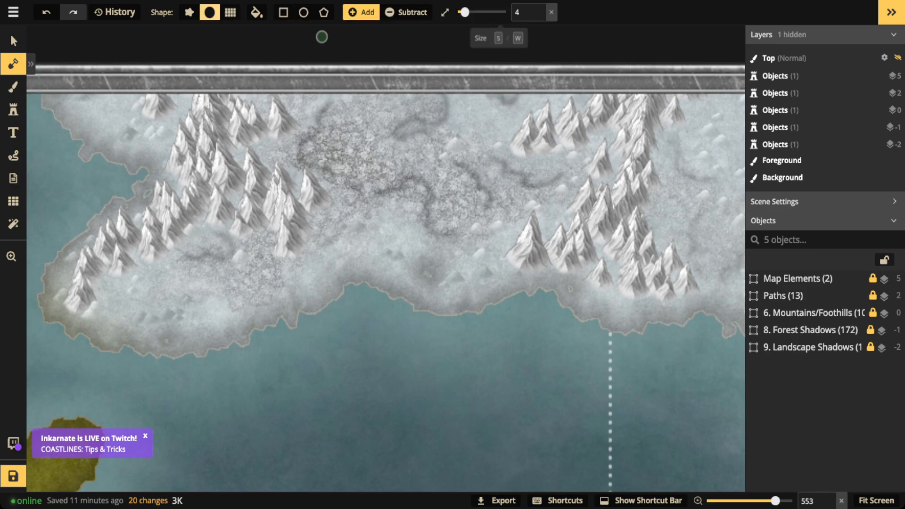
key("s")
key("s")
key("s")
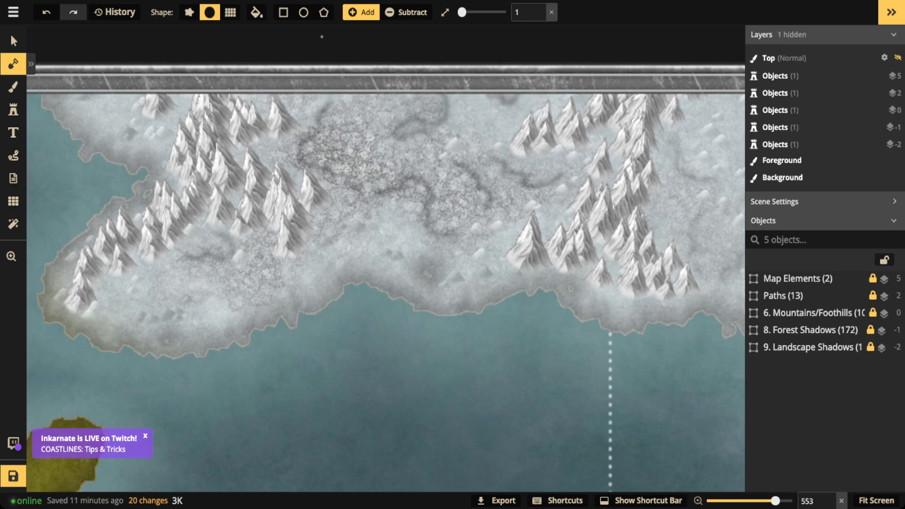
left_click(540, 7)
scroll(286, 290, "up", 3)
key("space")
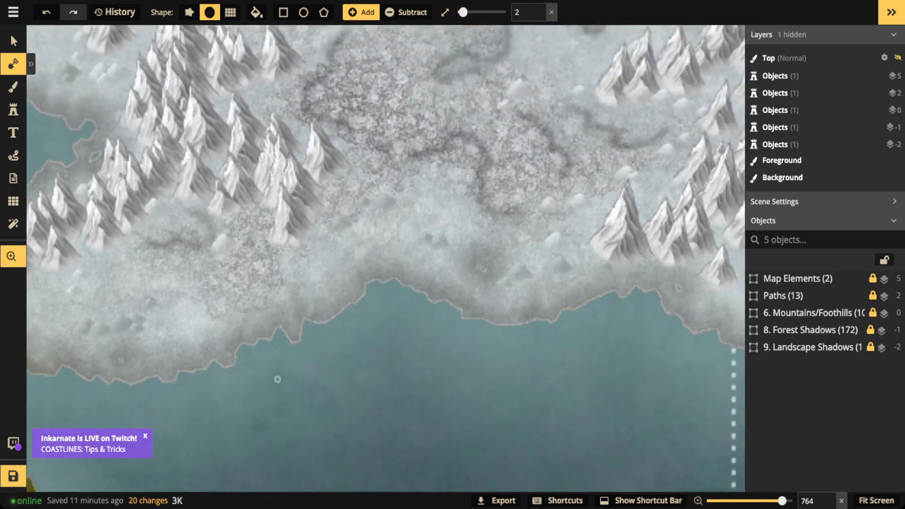
left_click_drag(277, 377, 401, 347)
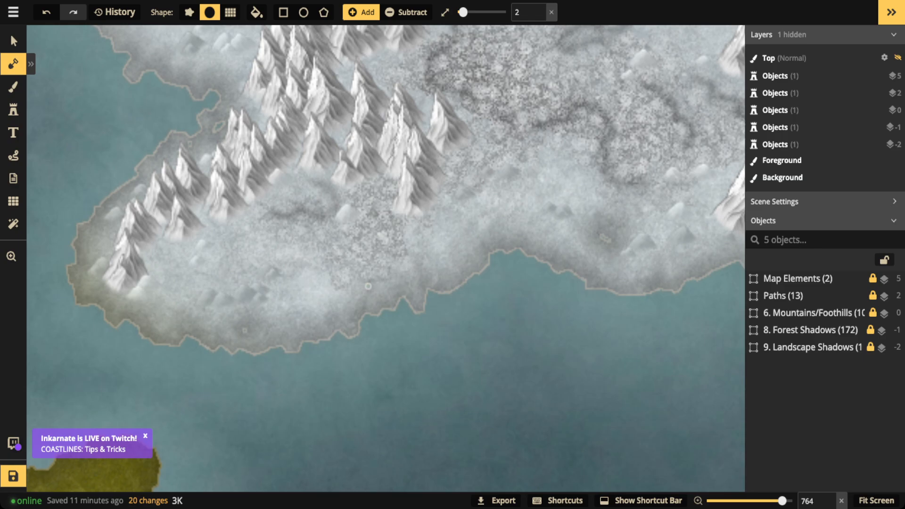
left_click_drag(337, 342, 340, 318)
key("ctrl+z")
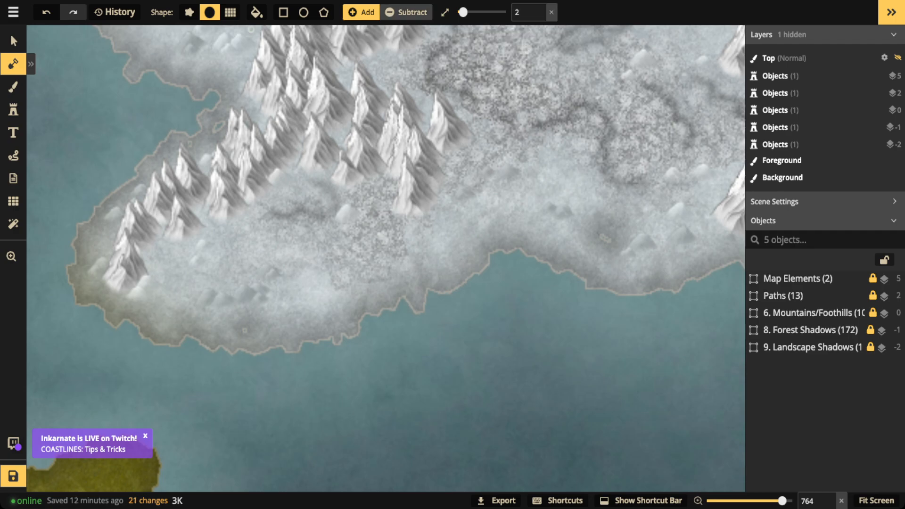
- Cut narrow inlets and lengthwise channels into the southwestern lobe's lower shore with the circle Subtract mask at size 1
left_click(406, 12)
left_click_drag(463, 12, 462, 12)
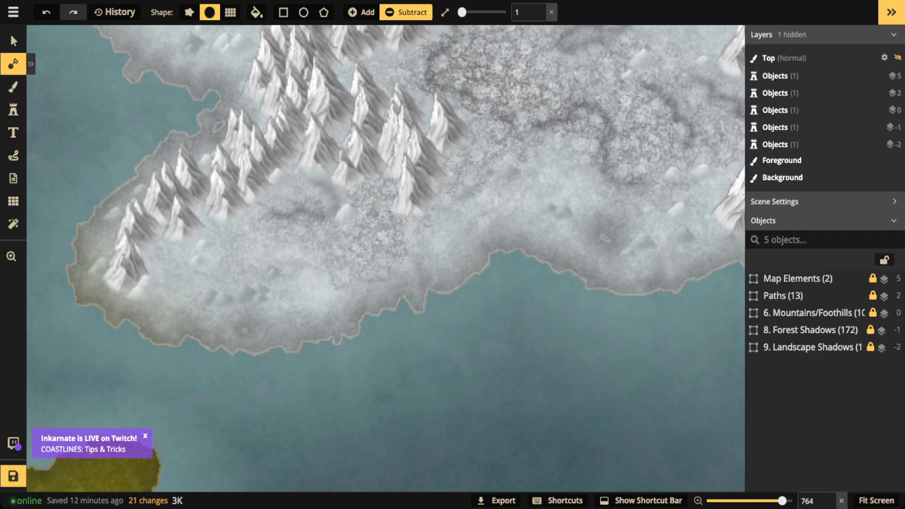
left_click_drag(305, 348, 298, 323)
left_click(361, 330)
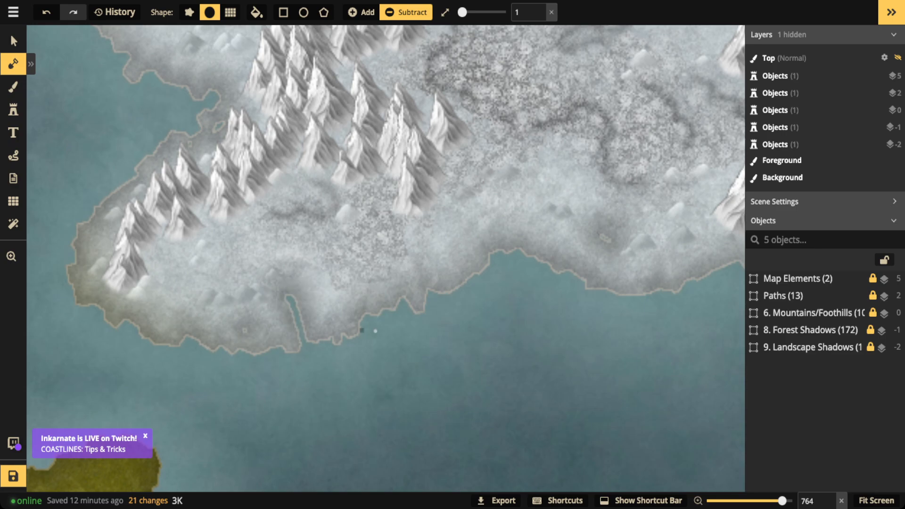
left_click_drag(375, 331, 274, 328)
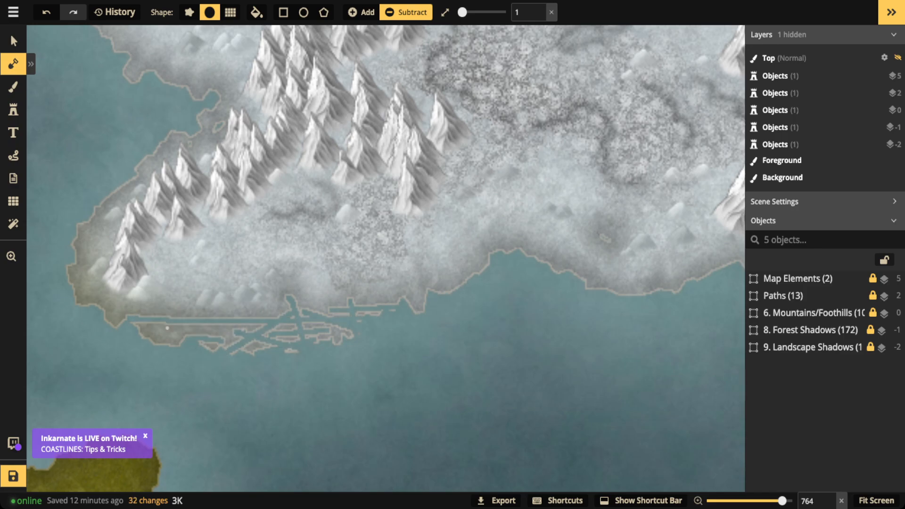
- Cross the southwestern lobe's channels with short vertical and diagonal Subtract cuts at size 1, breaking the shore into small islets
left_click(158, 353)
left_click(159, 311, "shift")
left_click_drag(168, 339, 170, 349)
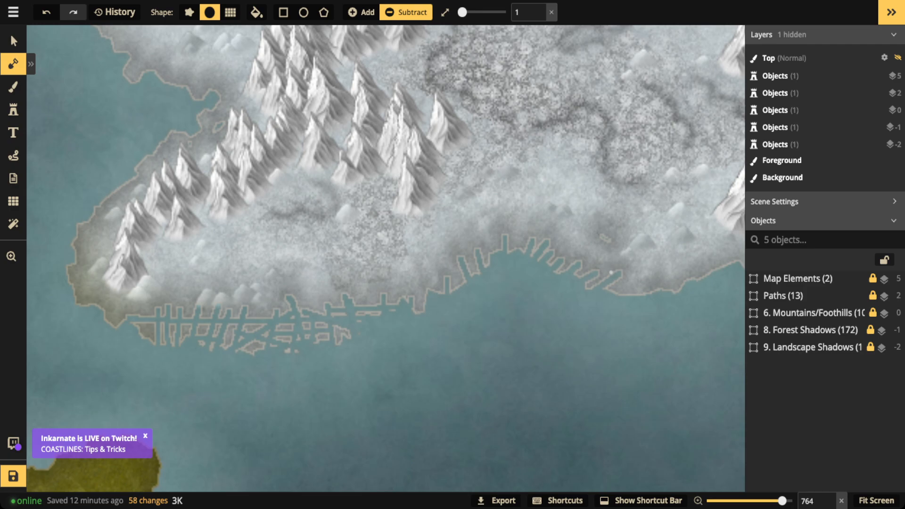
left_click(249, 350)
left_click_drag(235, 322, 235, 311)
left_click_drag(88, 289, 153, 319)
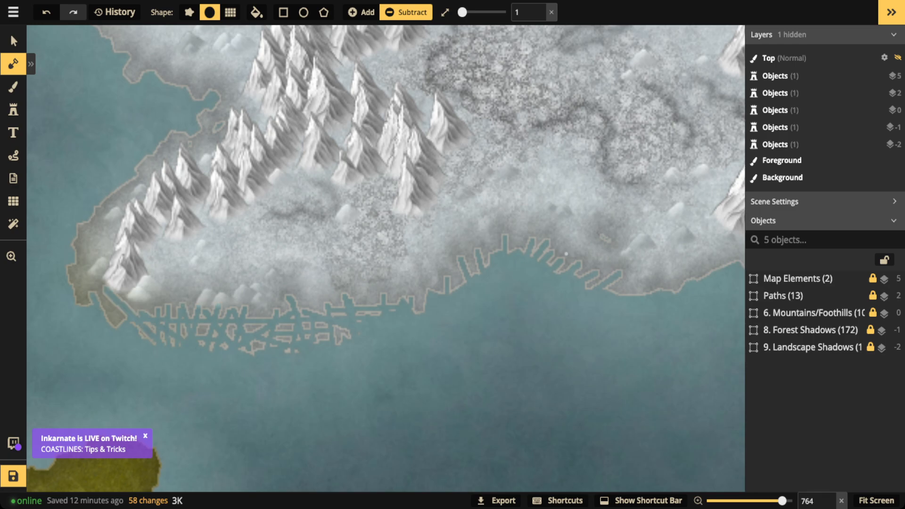
- Cut longer crisscrossing diagonal channels along the snowy coast from the lobe eastward around the bay with the size 1 Subtract mask
left_click_drag(391, 268, 372, 303)
left_click_drag(439, 259, 417, 309)
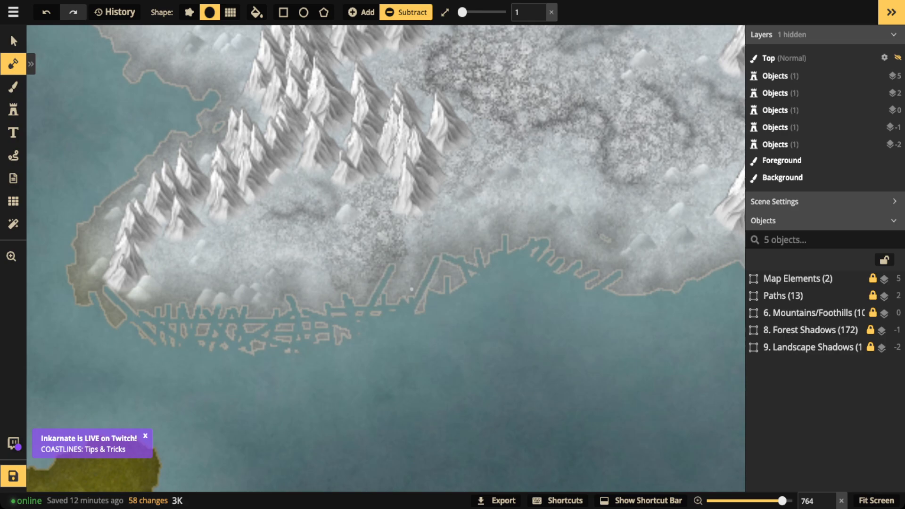
left_click_drag(524, 238, 594, 305)
left_click_drag(541, 238, 600, 296)
left_click_drag(598, 252, 622, 306)
left_click_drag(643, 260, 618, 296)
left_click_drag(462, 255, 528, 267)
left_click_drag(476, 251, 428, 305)
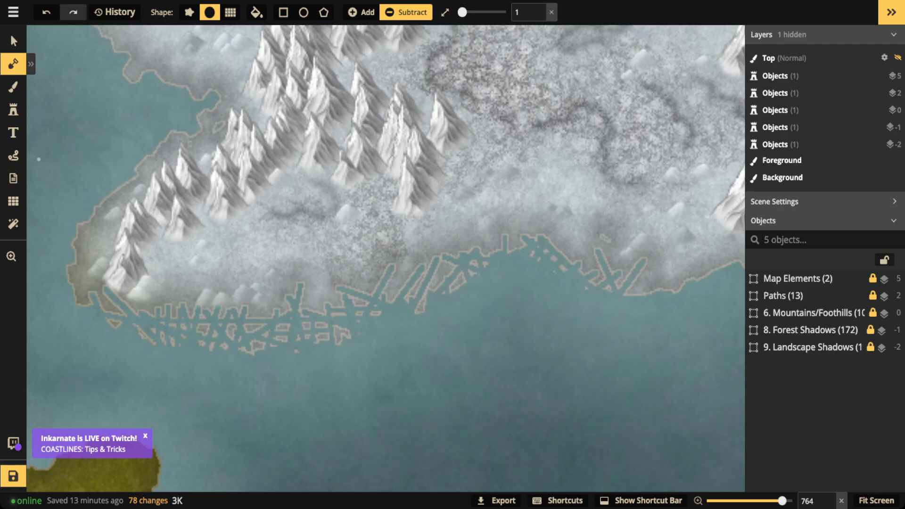
- Set the circle mask to Add at size 1 and draw thin land strokes across the channels from the southwestern lobe to the bay
left_click(13, 41)
left_click_drag(385, 259, 430, 283)
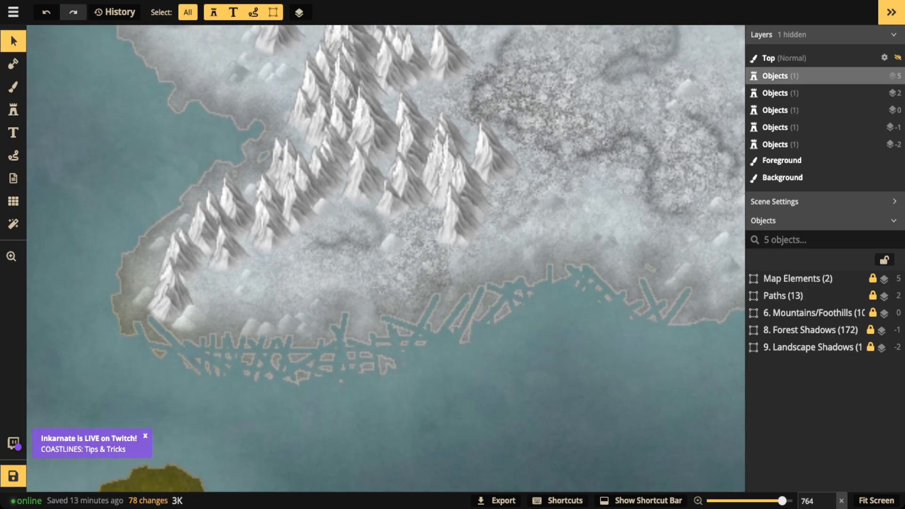
left_click(13, 64)
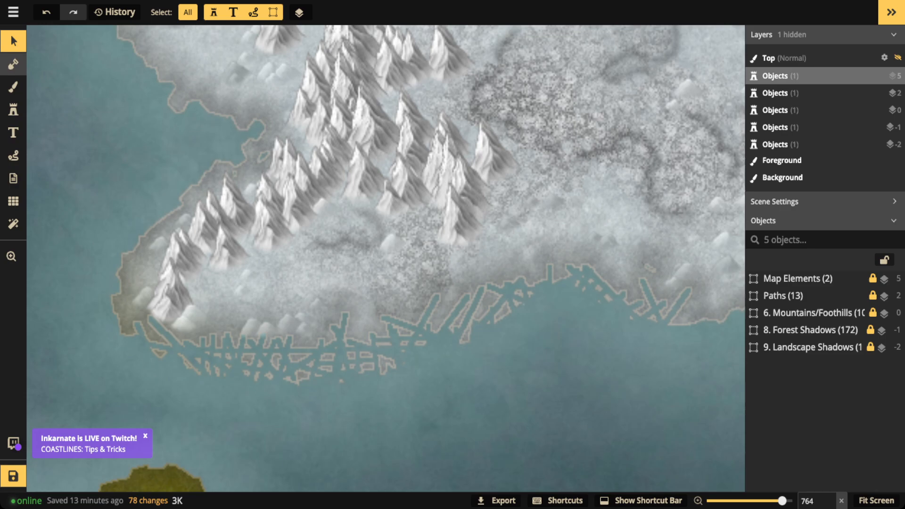
left_click(361, 12)
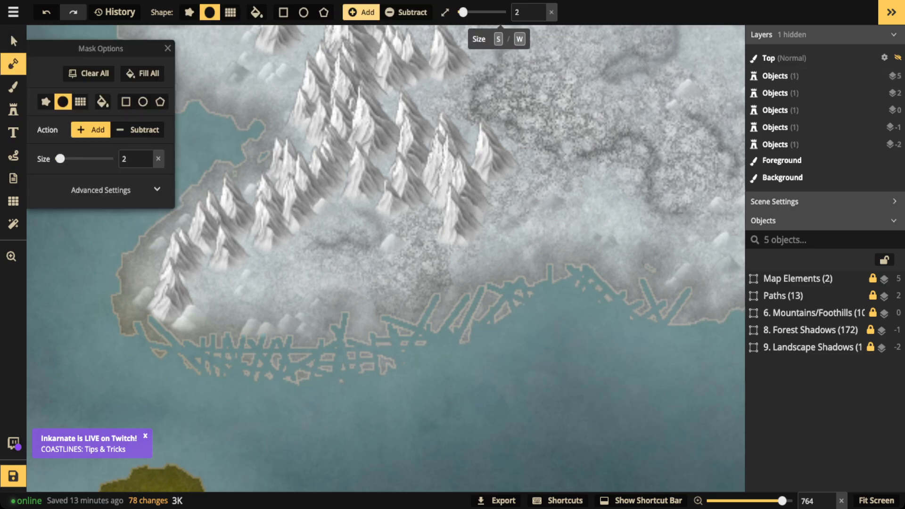
left_click_drag(463, 13, 461, 12)
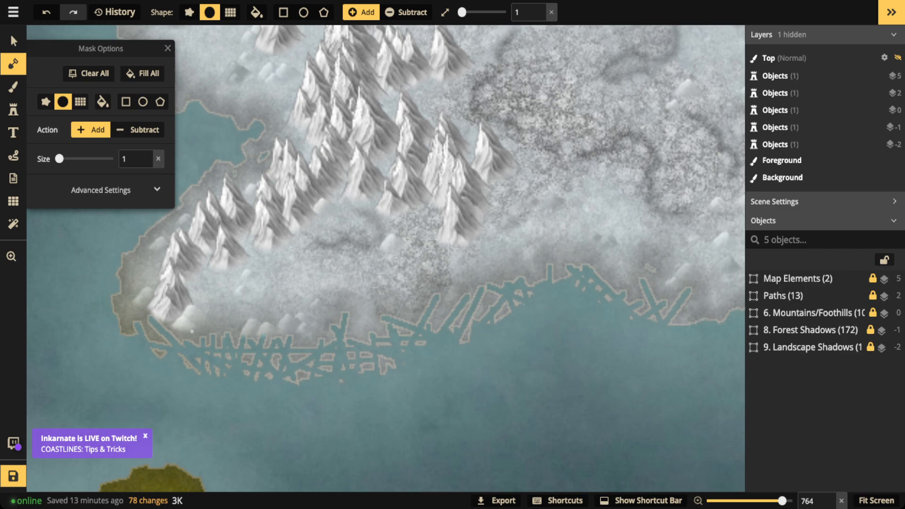
mouse_move(192, 329)
left_mouse_down()
mouse_move(235, 341)
mouse_move(362, 327)
left_mouse_up()
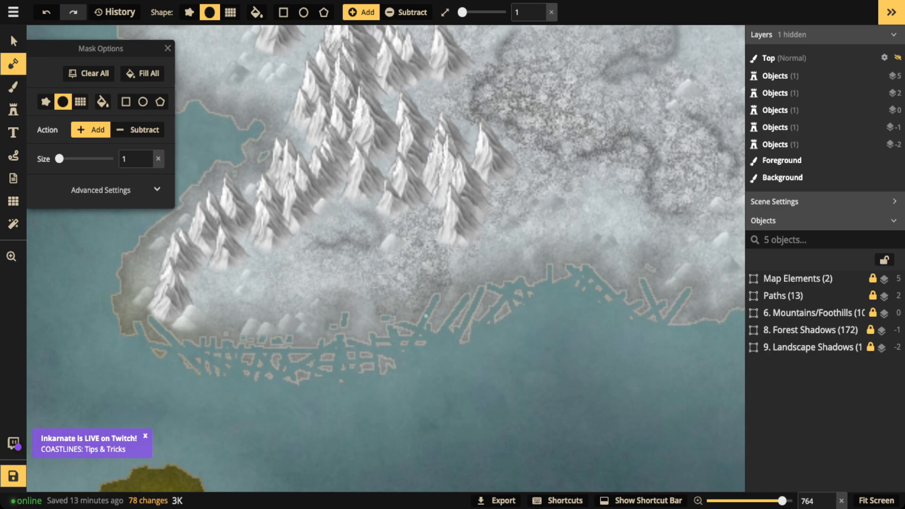
left_click_drag(390, 320, 488, 283)
left_click_drag(473, 293, 555, 268)
- Bridge more channels between the bay and the southwestern lobe's lower shore with long and short size 1 Add strokes
left_click_drag(495, 307, 281, 335)
left_click_drag(309, 333, 357, 346)
left_click_drag(200, 325, 255, 363)
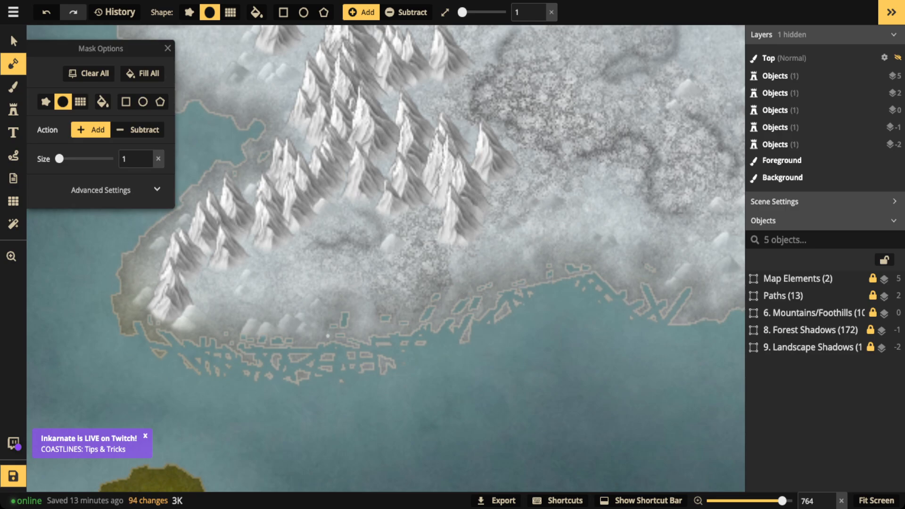
left_click_drag(329, 332, 285, 344)
left_click_drag(573, 271, 385, 342)
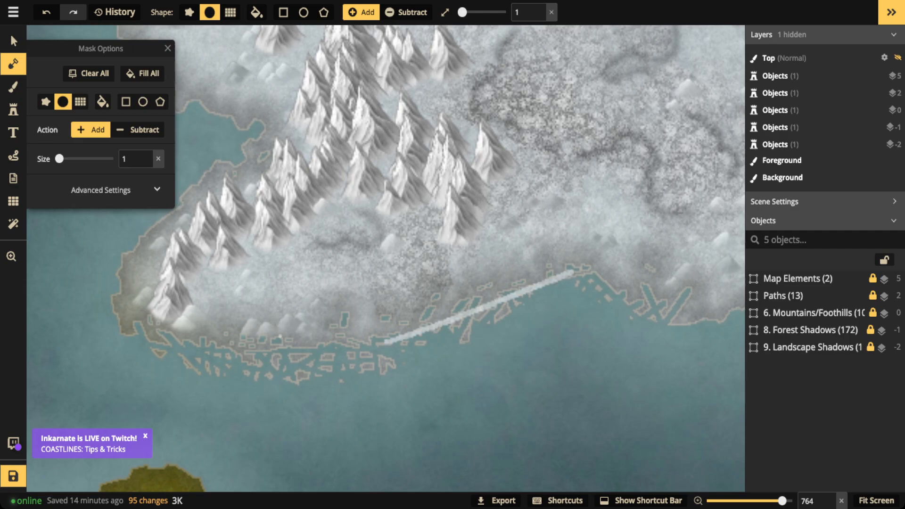
- Reconnect the channels around the bay's eastern side and back along the southwestern shore with winding size 1 Add strokes
key("space")
left_click_drag(569, 306, 467, 300)
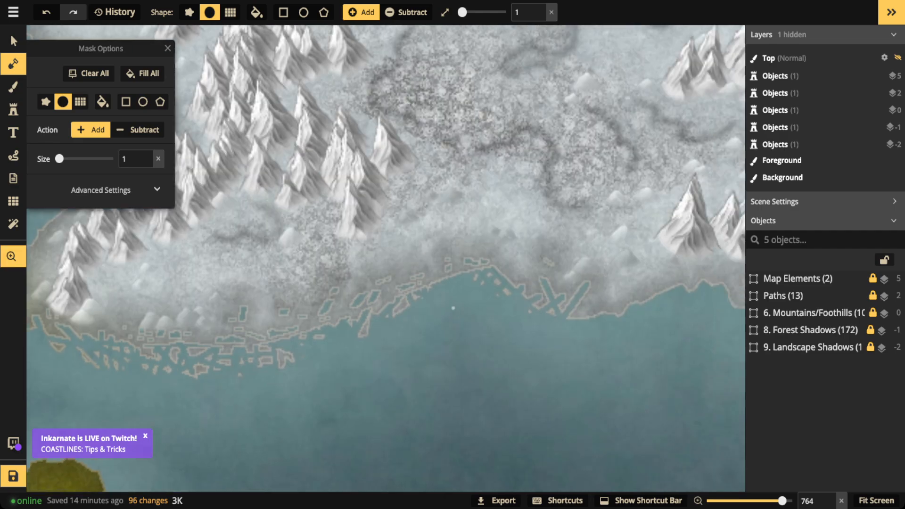
mouse_move(414, 267)
left_mouse_down()
mouse_move(471, 272)
mouse_move(563, 306)
left_mouse_up()
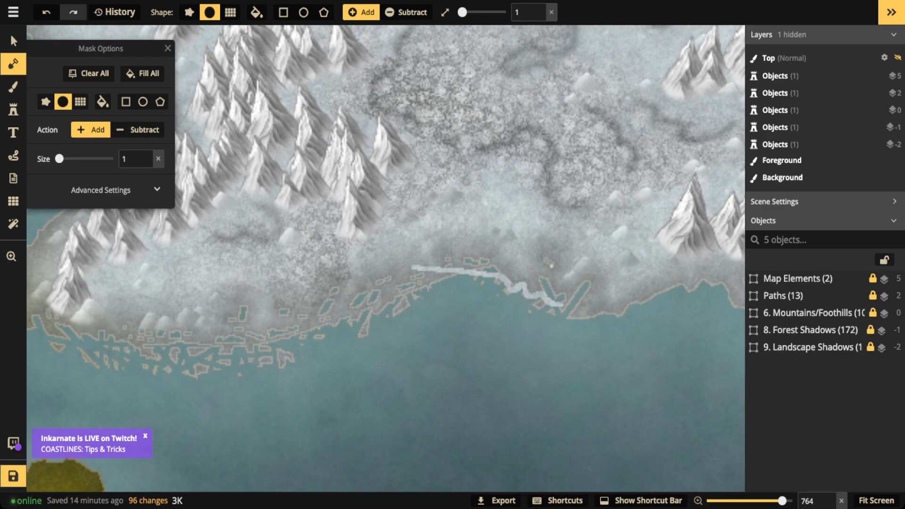
mouse_move(419, 272)
left_mouse_down()
mouse_move(350, 309)
mouse_move(341, 325)
mouse_move(189, 355)
mouse_move(155, 340)
mouse_move(95, 339)
mouse_move(41, 316)
left_mouse_up()
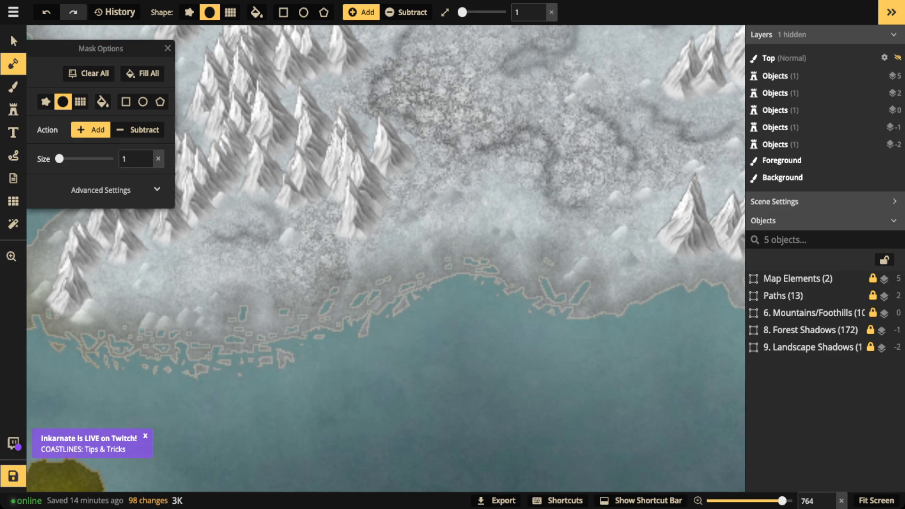
- Examine the snowy landmass's fragmented coastline from afar and up close beside the green continent's peninsula
left_click(14, 41)
scroll(397, 238, "down", 5)
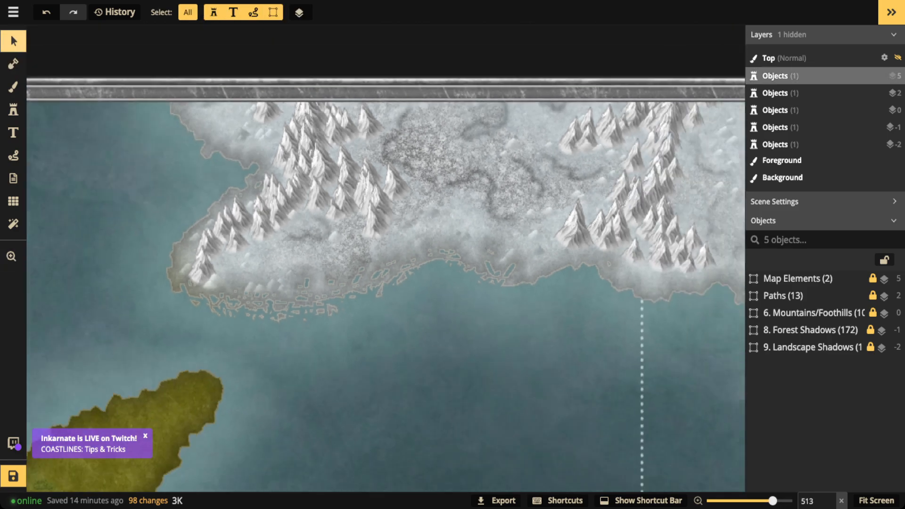
scroll(397, 237, "down", 3)
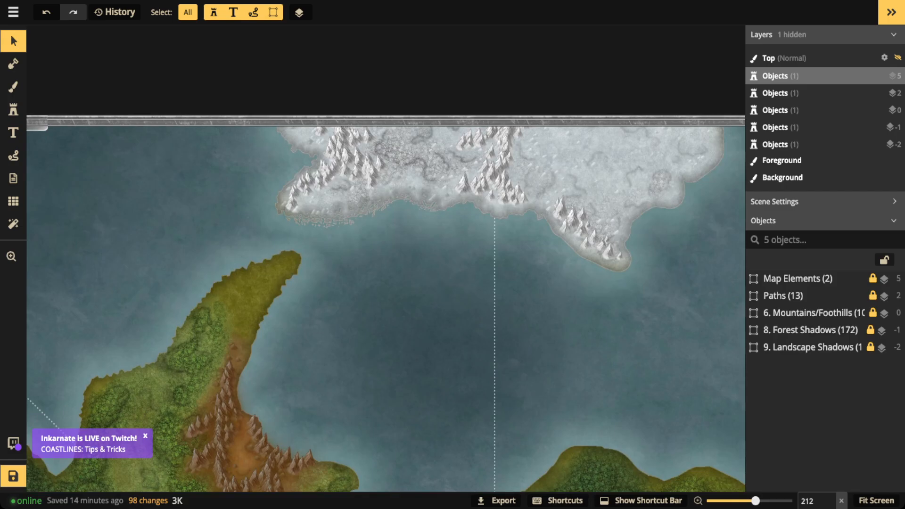
scroll(298, 218, "up", 3)
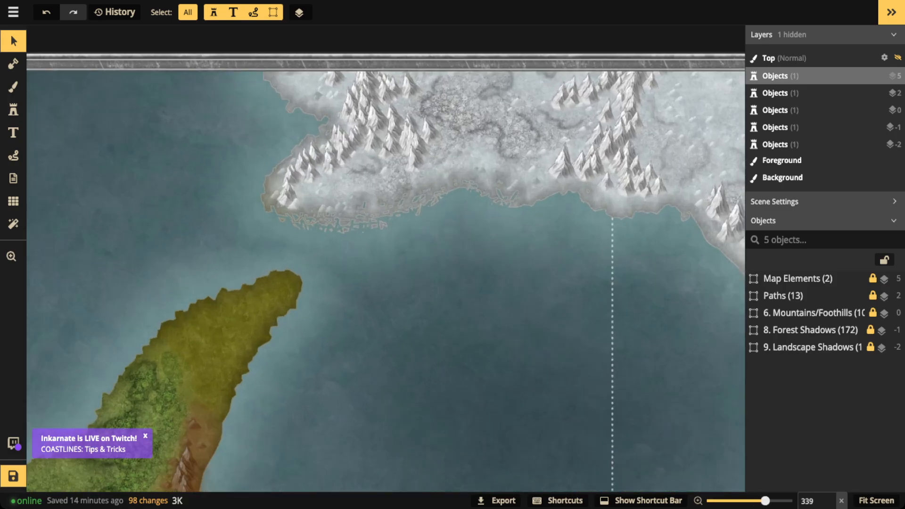
left_click_drag(298, 219, 278, 224)
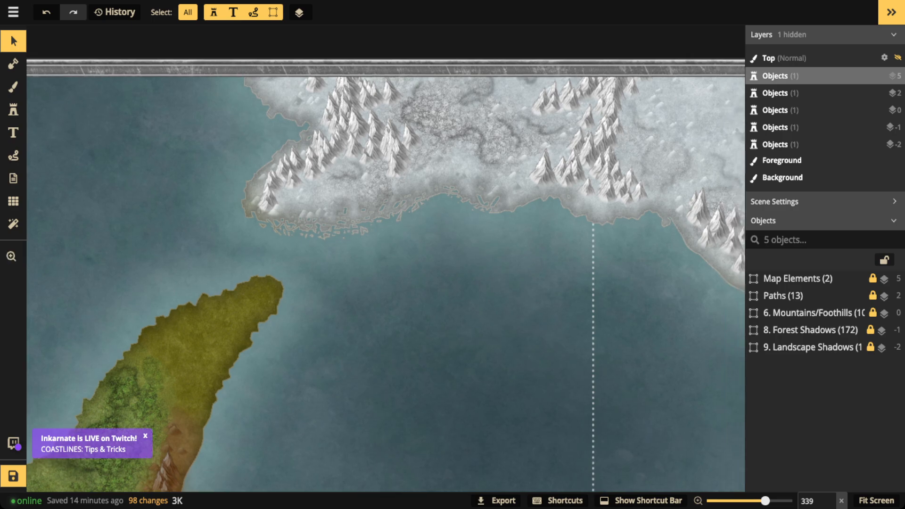
scroll(323, 196, "up", 4)
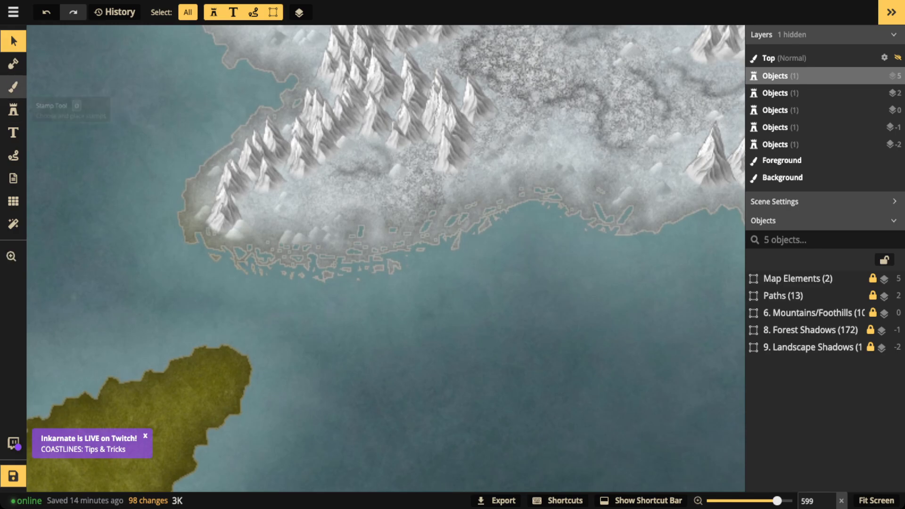
- Search the brush texture catalog for cracked ice and choose the Alpha Textures result from Parchment World
left_click(13, 86)
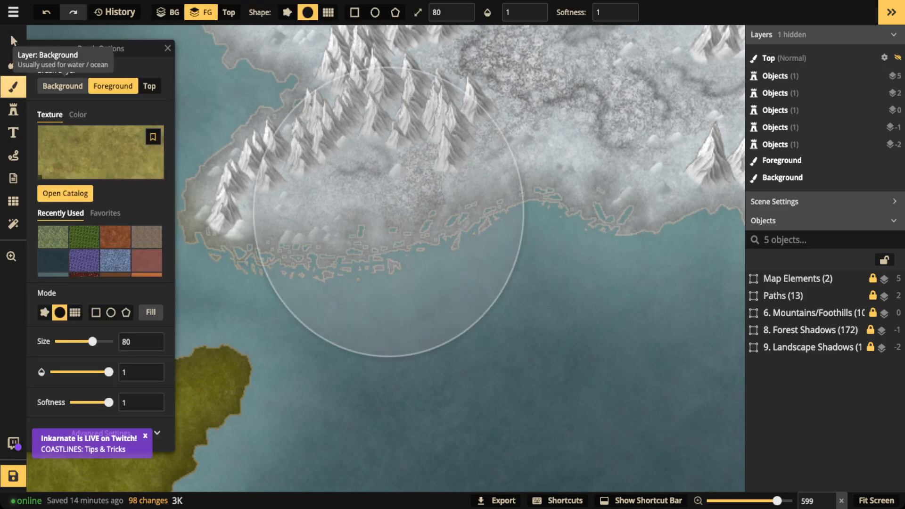
left_click(101, 152)
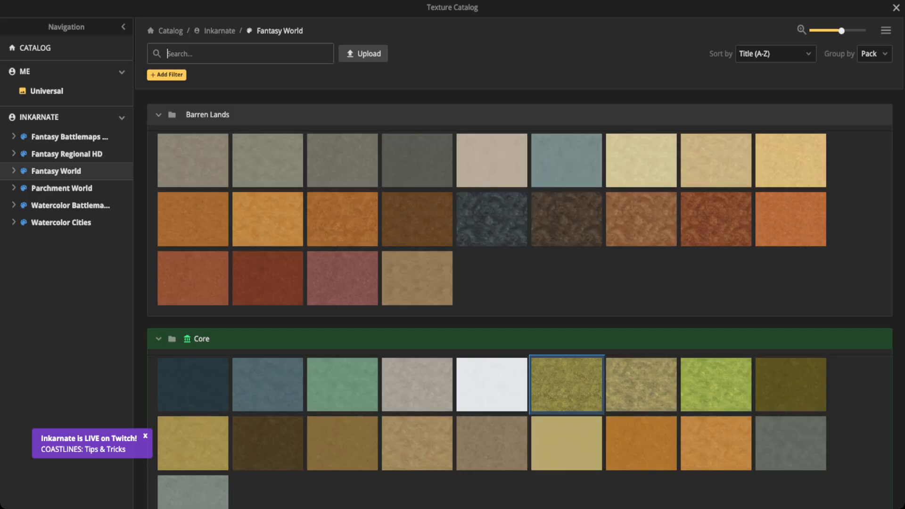
type("CKED ICE")
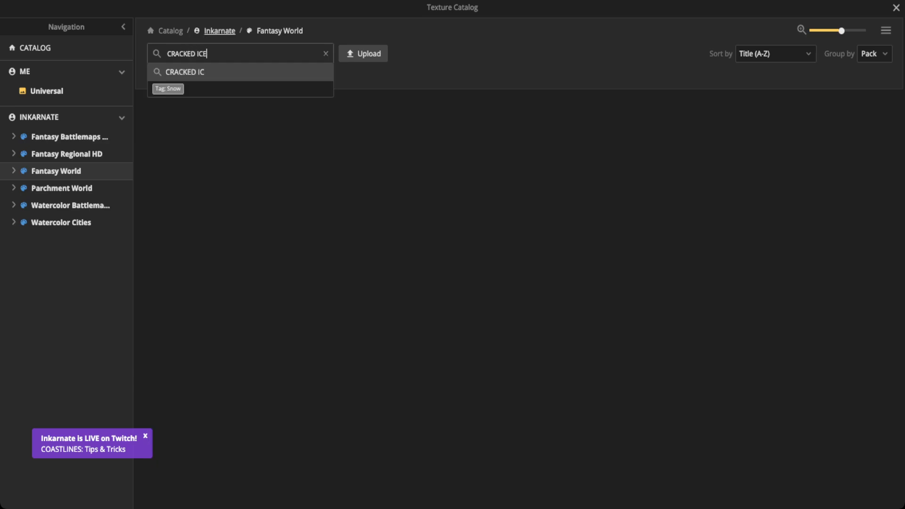
key("Return")
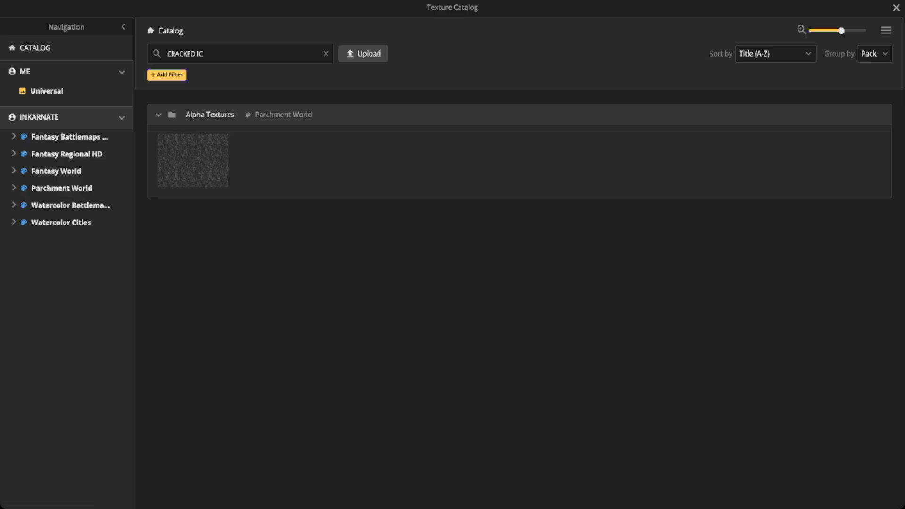
left_click(193, 160)
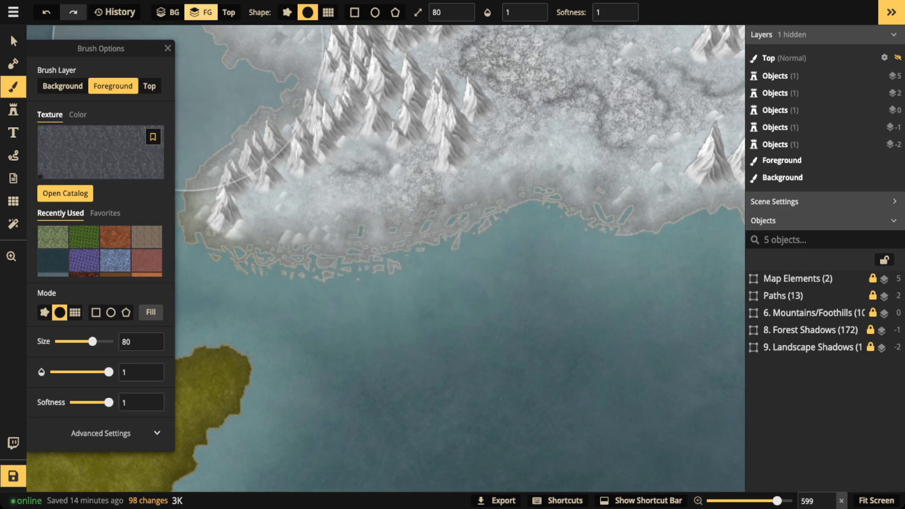
- Reduce the foreground brush size to 20 over the fragmented snowy coast
key("bracketleft")
key("bracketleft")
key("bracketleft")
key("bracketleft")
key("bracketleft")
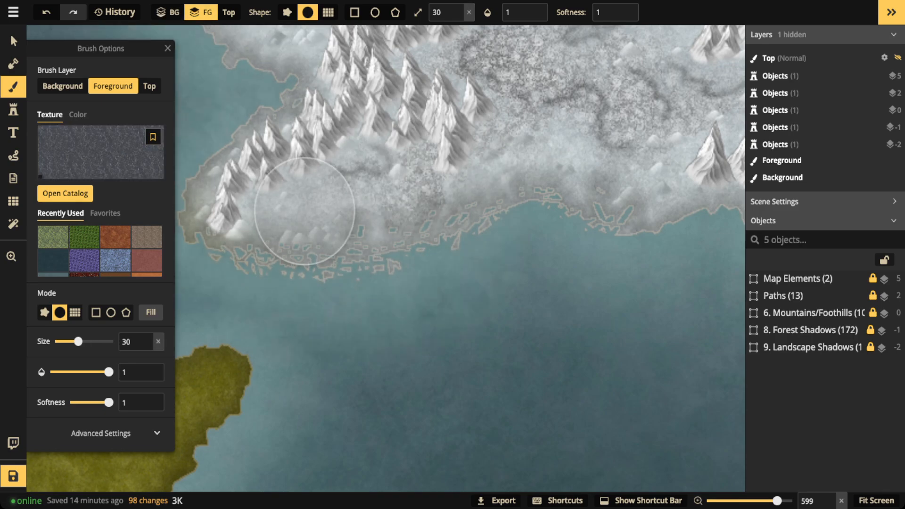
scroll(306, 234, "up", 5)
key("bracketleft")
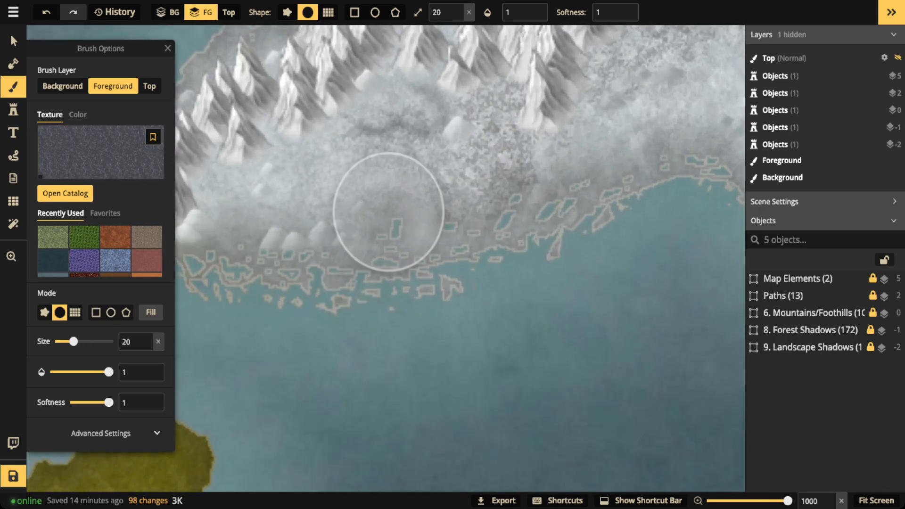
- Scale the cracked ice texture's placement size down to 57.15 in the brush's advanced settings
left_click(101, 433)
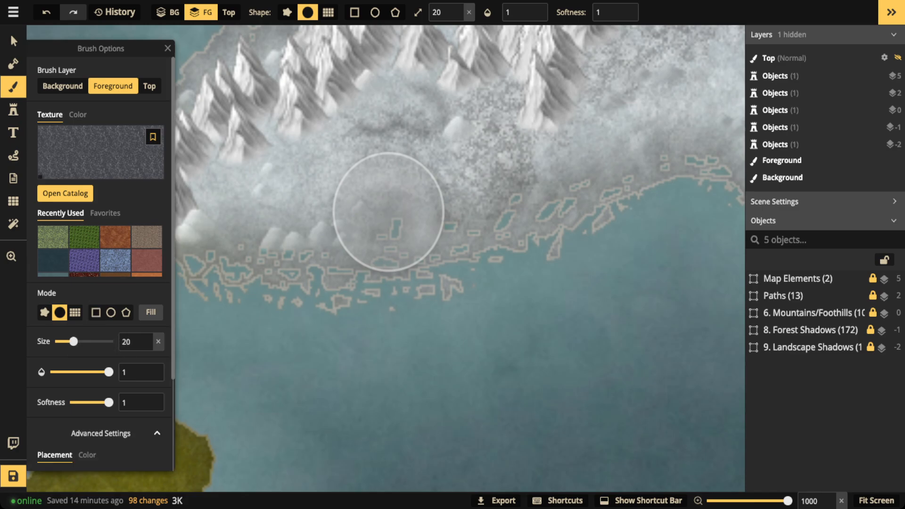
scroll(101, 264, "down", 3)
scroll(100, 264, "up", 3)
left_click(100, 433)
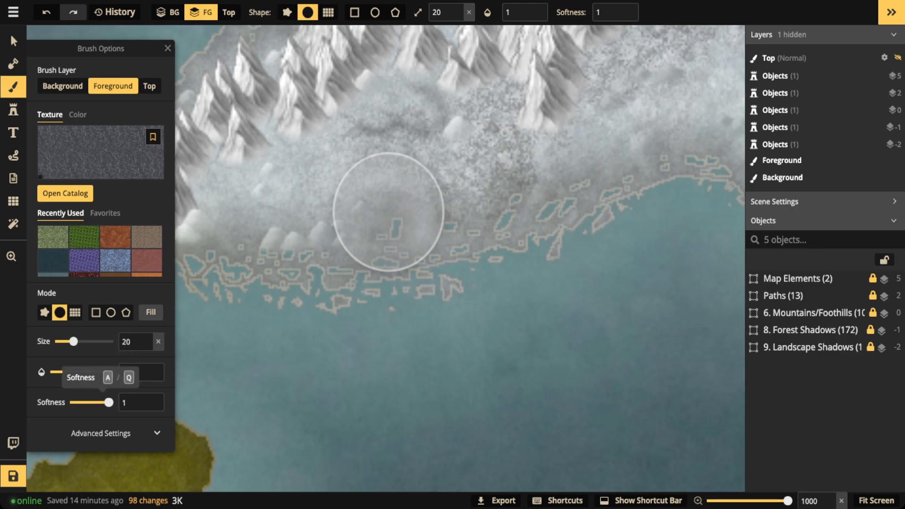
left_click(100, 433)
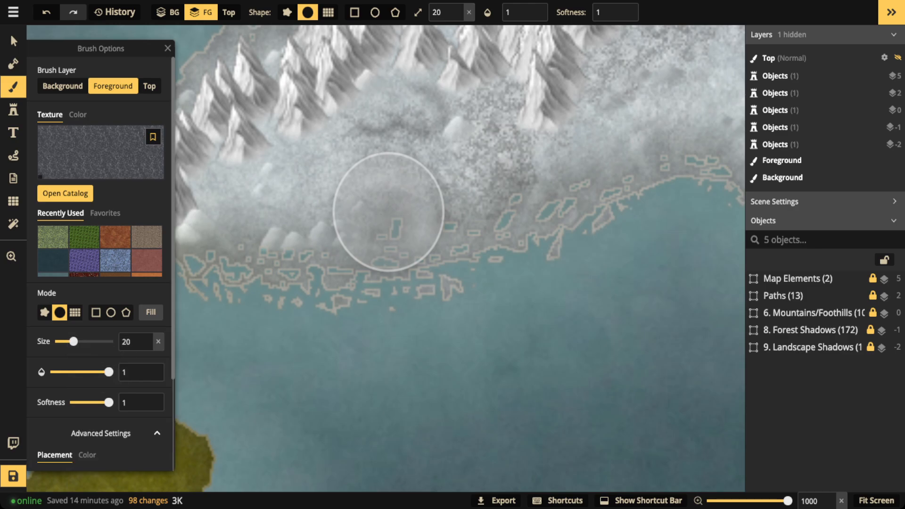
scroll(100, 424, "down", 3)
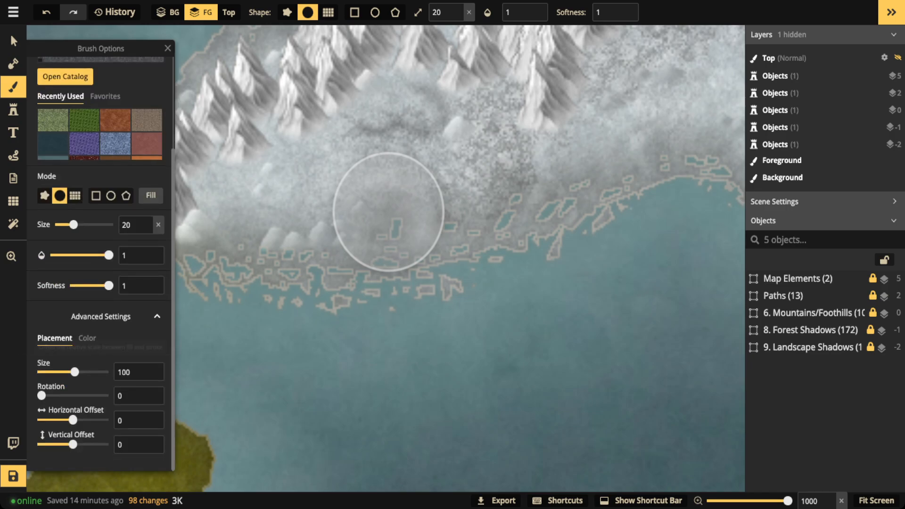
mouse_move(74, 372)
left_mouse_down()
mouse_move(83, 372)
mouse_move(73, 372)
left_mouse_up()
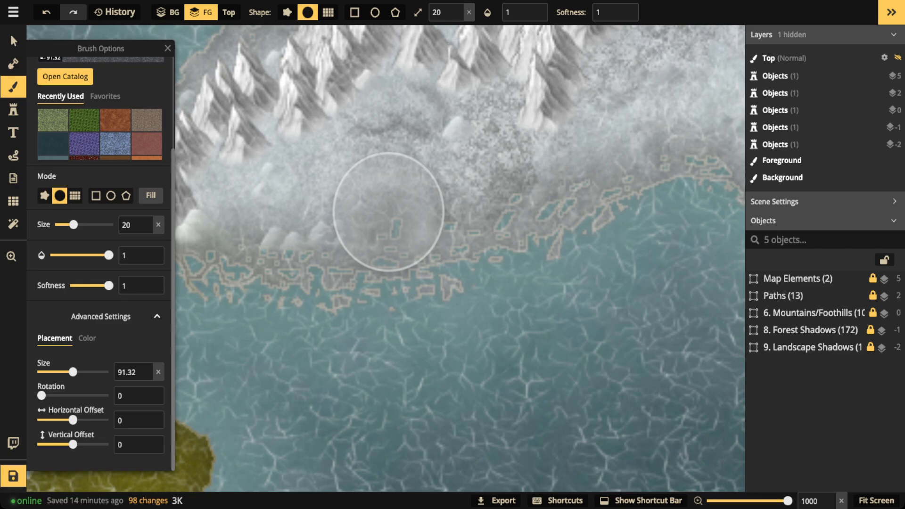
left_click_drag(73, 372, 66, 372)
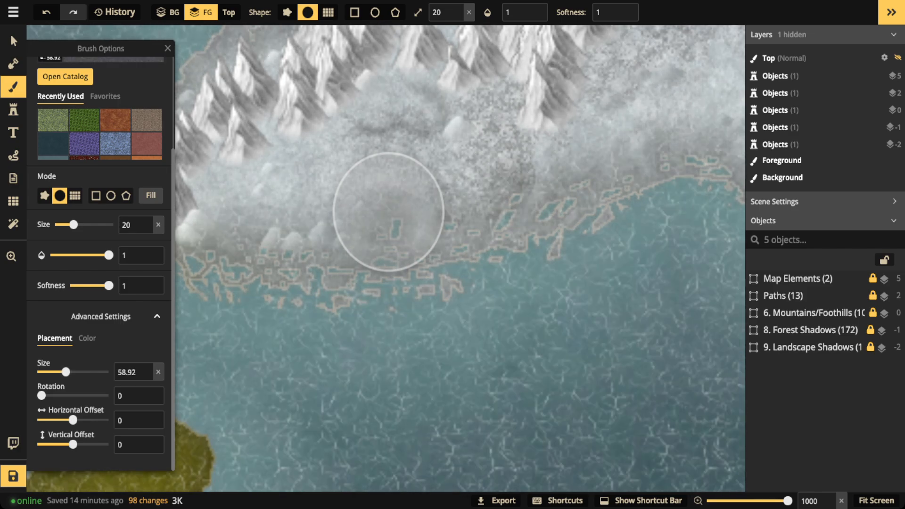
scroll(475, 269, "up", 2)
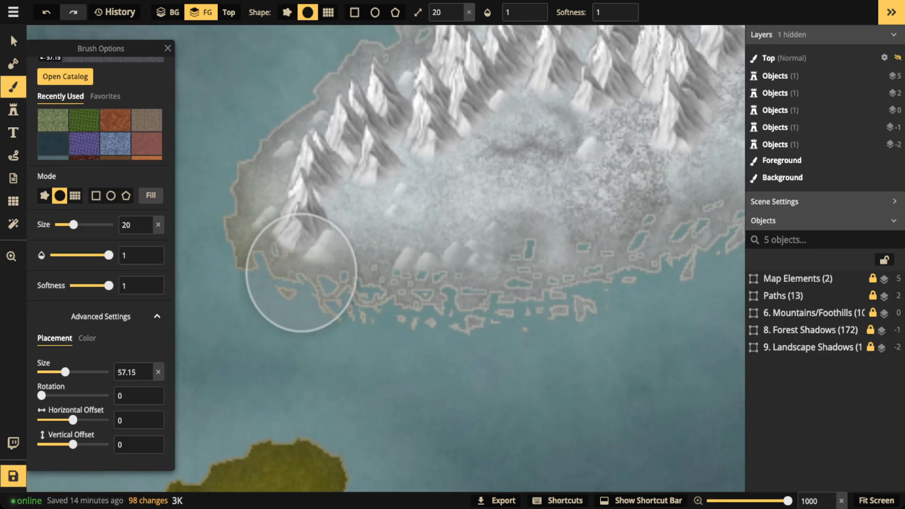
- Paint cracked ice on the foreground along the snowy landmass's fragmented southern coast, from the southwestern lobe to the bay
left_click(304, 274)
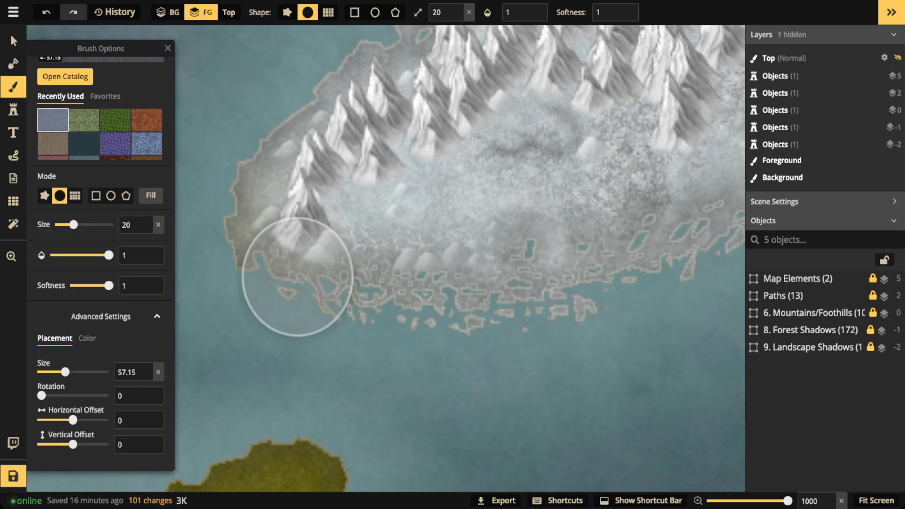
scroll(550, 278, "up", 3)
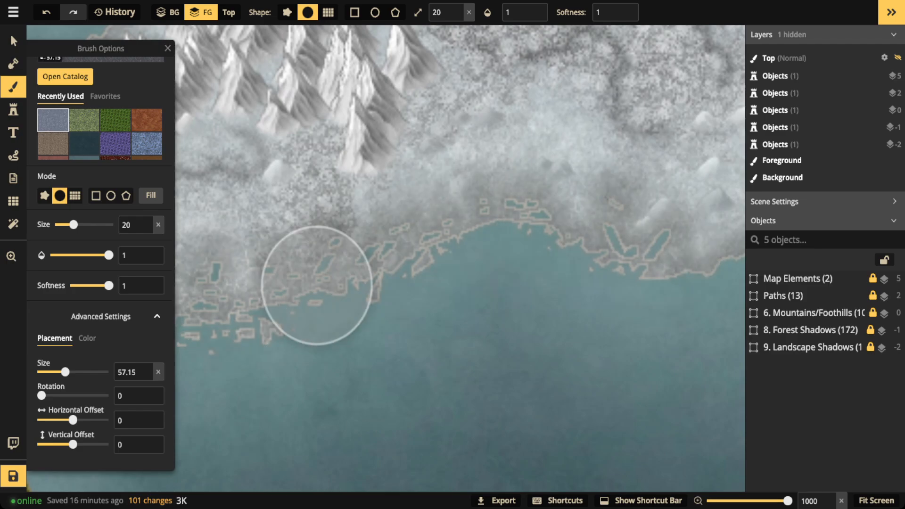
left_click(506, 220)
left_click(414, 231)
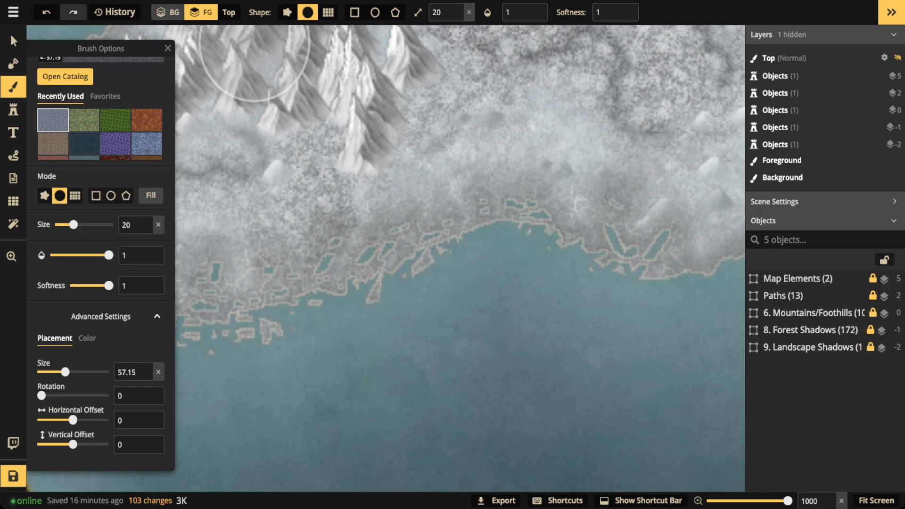
- Paint cracked ice on the background water along the fragmented snowy coast and bay, undoing the stray stroke in open water
left_click(168, 12)
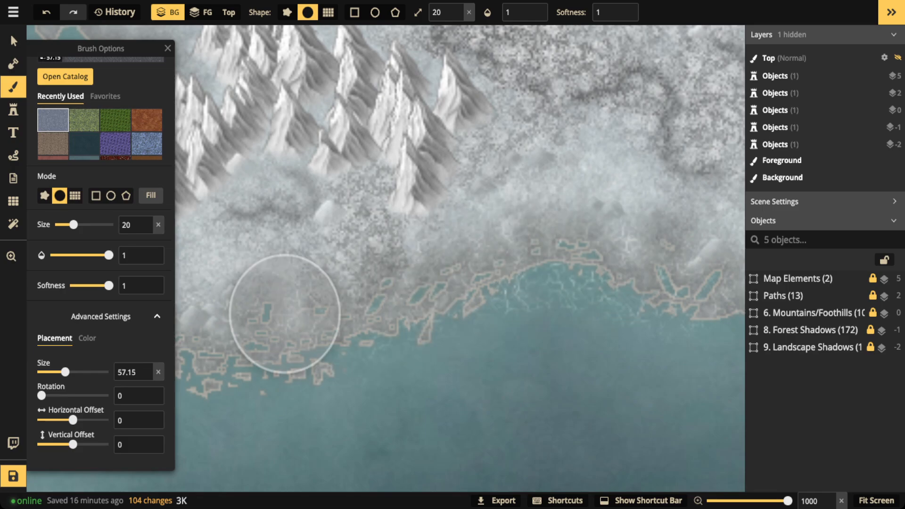
mouse_move(327, 294)
left_mouse_down()
mouse_move(414, 164)
mouse_move(392, 265)
mouse_move(422, 349)
left_mouse_up()
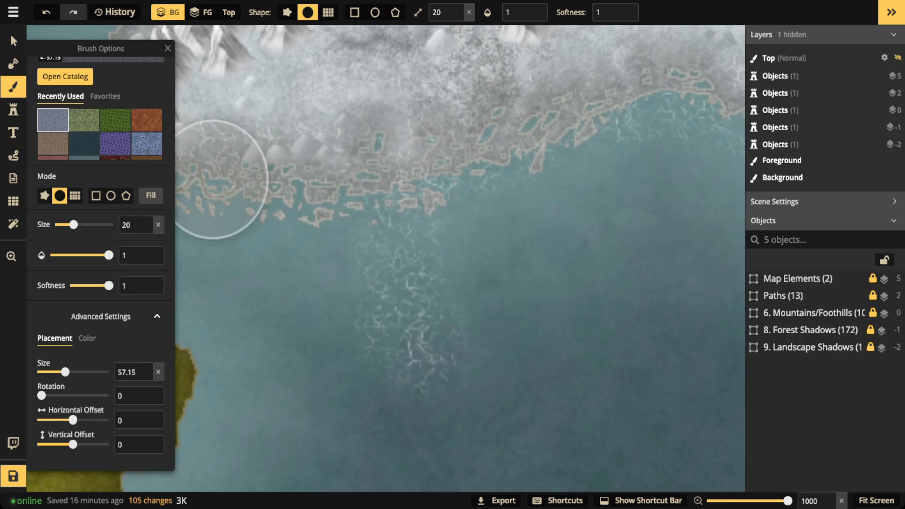
left_click(213, 177)
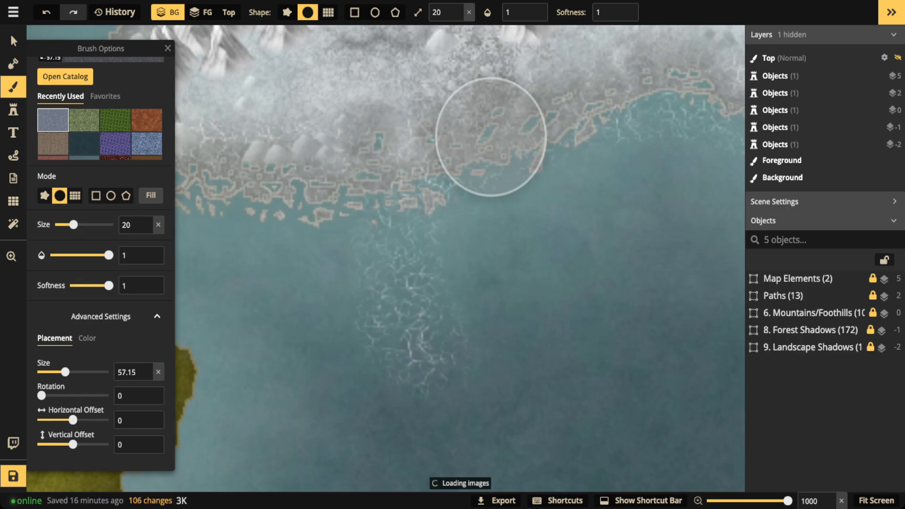
left_click_drag(457, 178, 494, 252)
key("ctrl+z")
left_click_drag(437, 261, 452, 253)
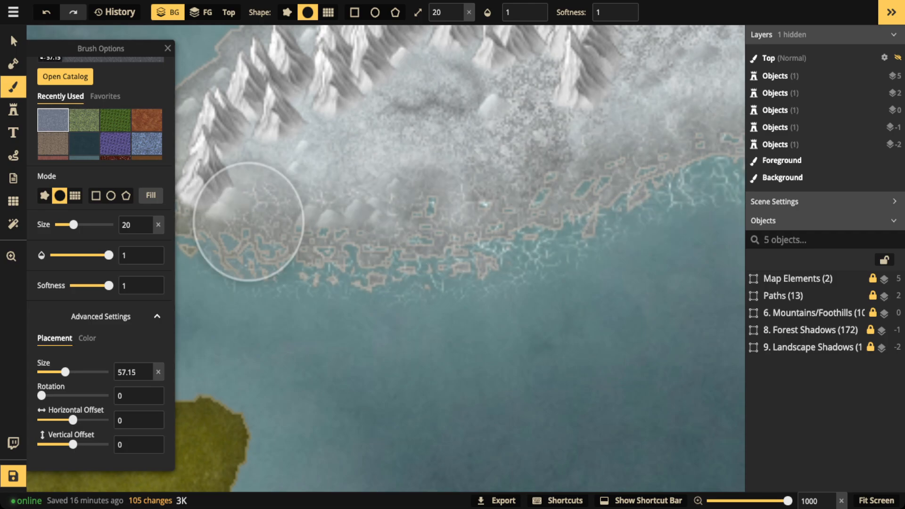
scroll(479, 177, "down", 5)
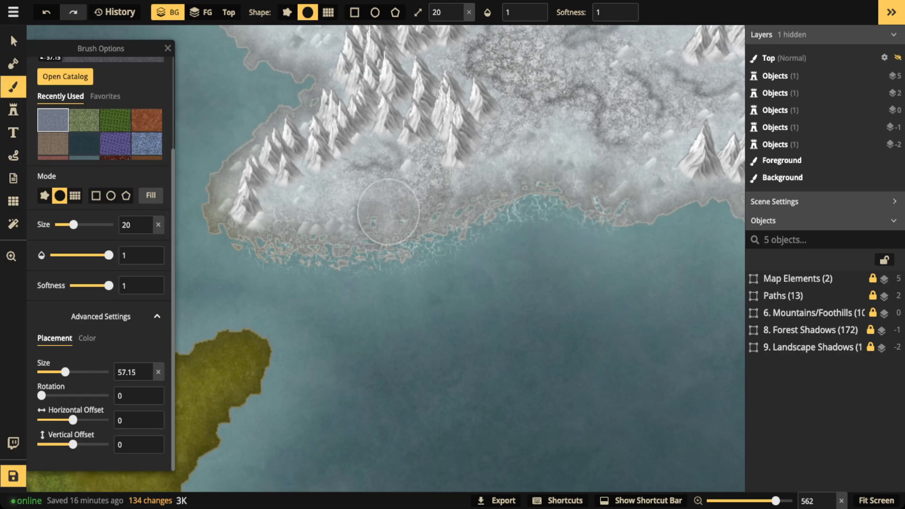
- Examine the icy coastline from afar, and inspect the lake-dotted southern end of the green continent up close
key("v")
scroll(349, 202, "down", 3)
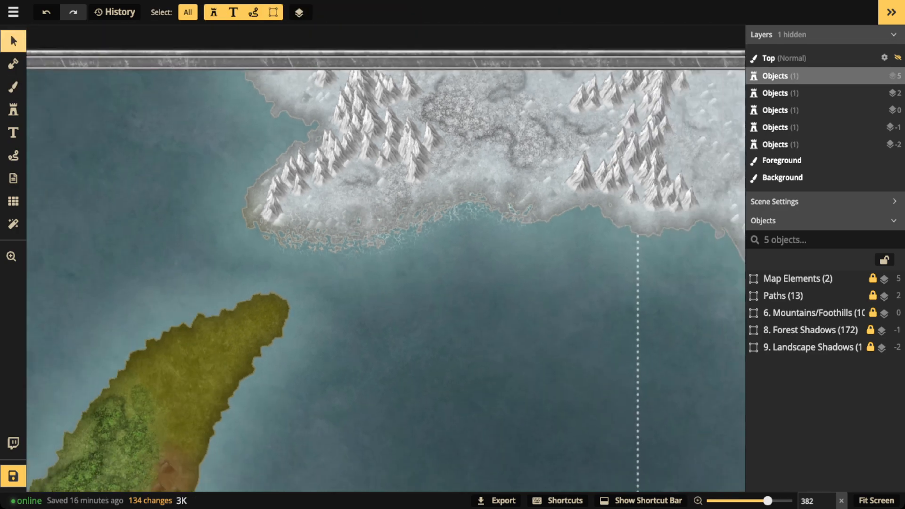
scroll(402, 245, "down", 1)
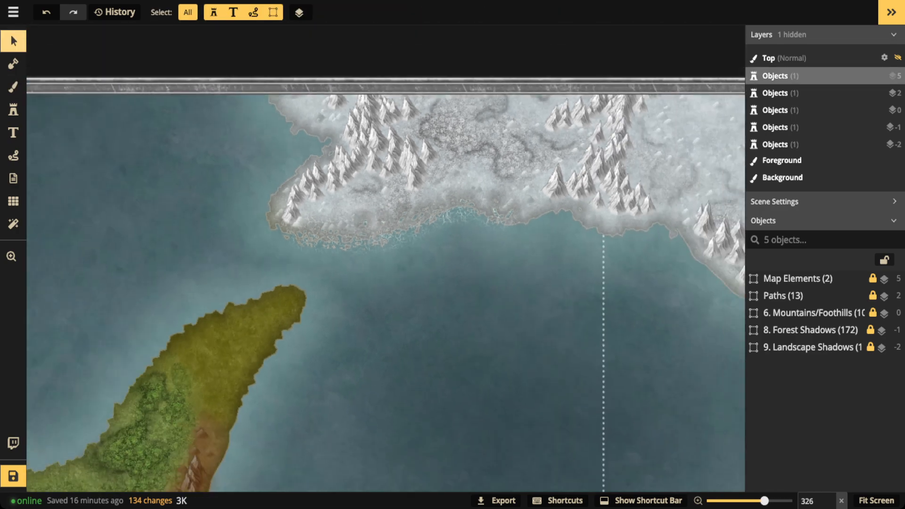
left_click_drag(385, 258, 412, 219)
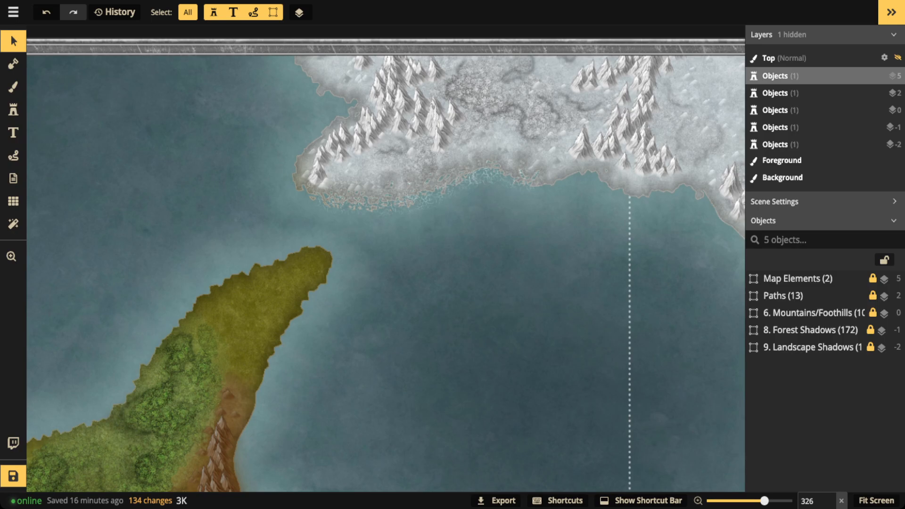
scroll(385, 227, "down", 1)
left_click_drag(385, 227, 412, 52)
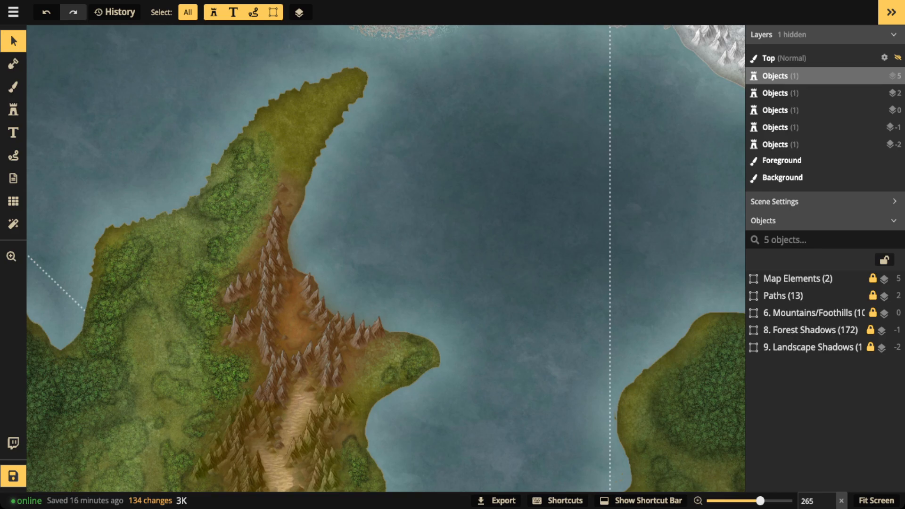
scroll(386, 208, "down", 3)
left_click_drag(385, 273, 398, 33)
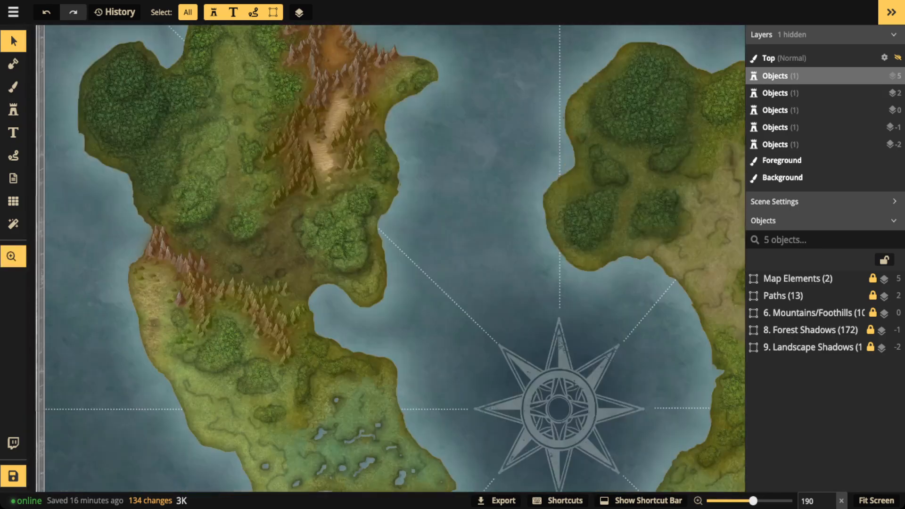
left_click_drag(297, 471, 299, 325)
scroll(299, 367, "up", 3)
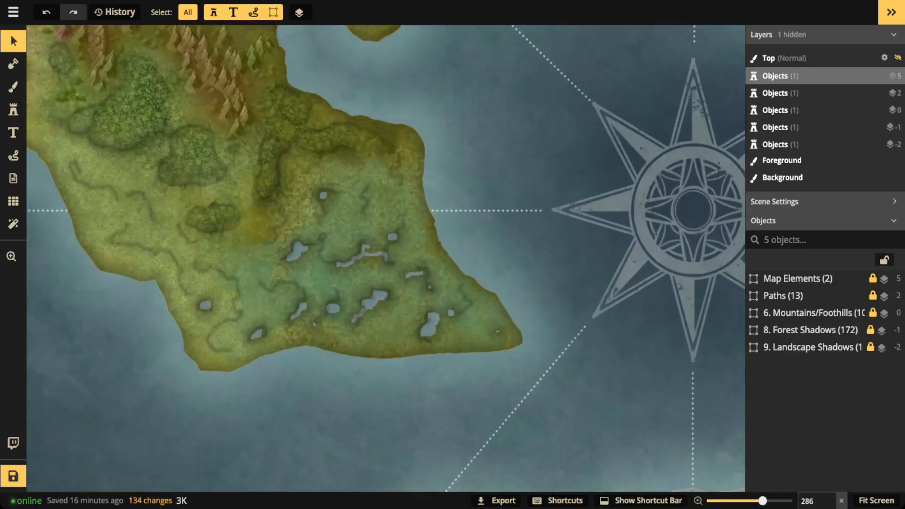
scroll(341, 304, "up", 3)
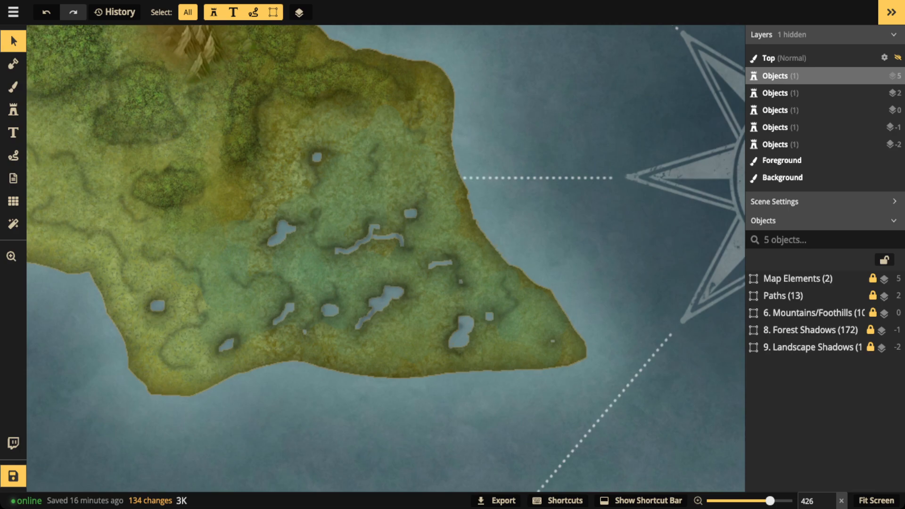
scroll(353, 314, "up", 1)
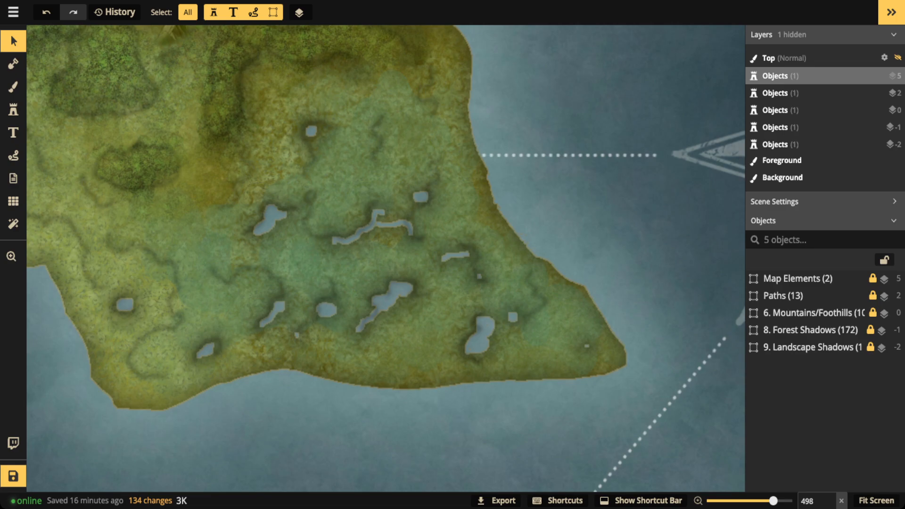
- Set the circle mask to Subtract and carve winding size 1 channels linking two southwestern lakes to the green continent's southern shore
left_click(13, 64)
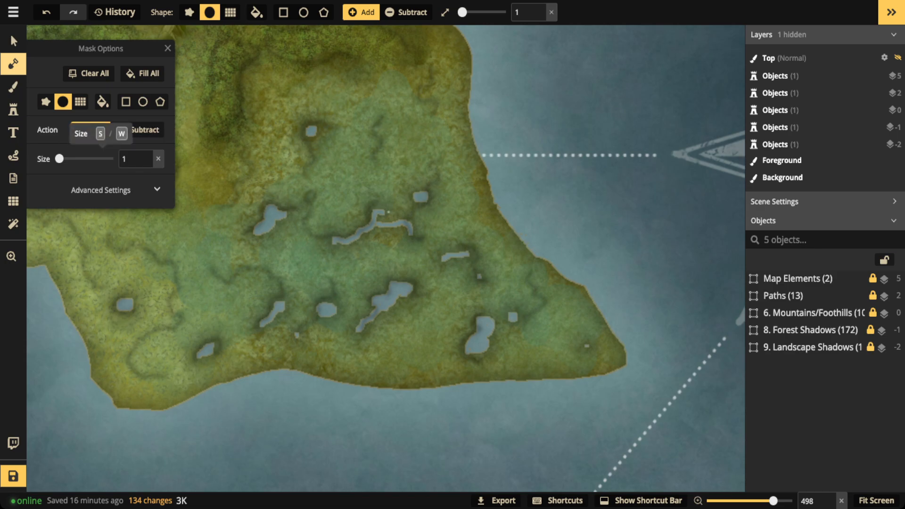
left_click(139, 129)
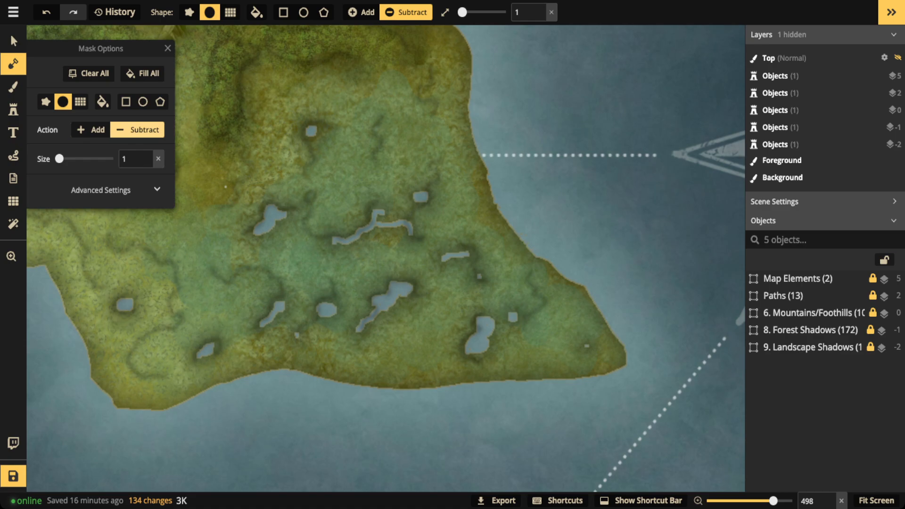
scroll(335, 330, "up", 2)
left_click_drag(335, 330, 351, 300)
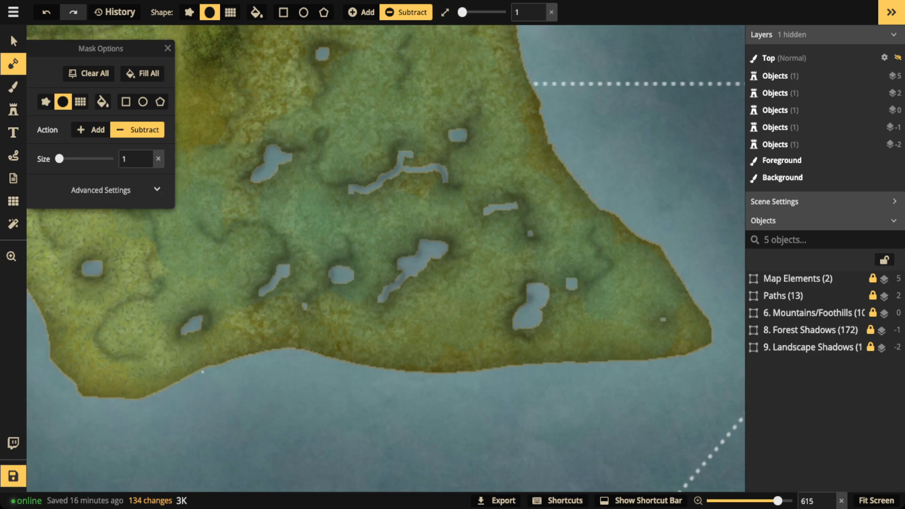
mouse_move(196, 360)
left_mouse_down()
mouse_move(181, 338)
mouse_move(193, 306)
left_mouse_up()
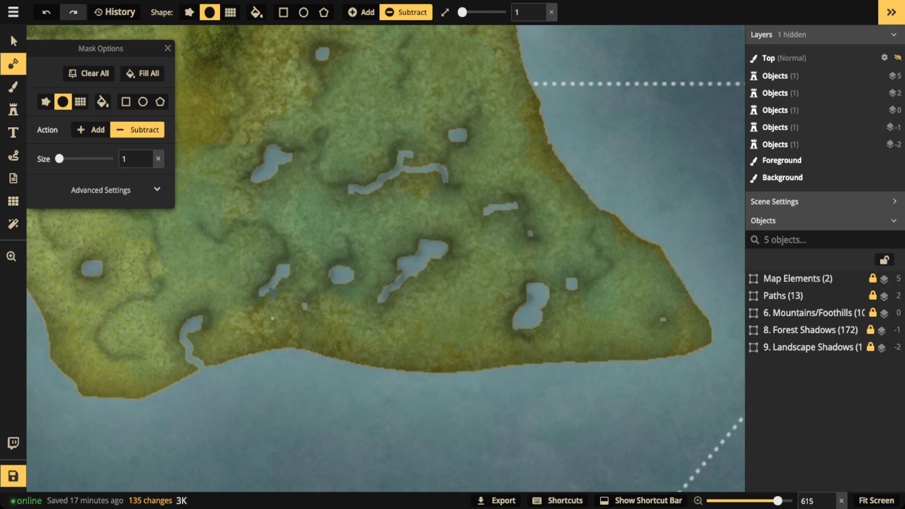
mouse_move(272, 318)
left_mouse_down()
mouse_move(262, 330)
mouse_move(285, 347)
left_mouse_up()
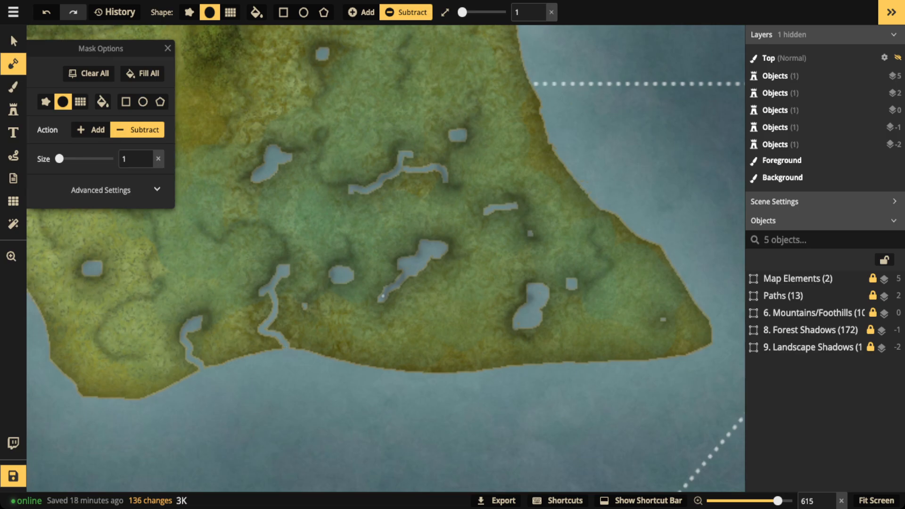
- Carve winding channels from the central and southeastern lakes to the southern shore, and add side branches to the channels, including the southwestern ones
left_click_drag(350, 367, 391, 284)
mouse_move(526, 323)
left_mouse_down()
mouse_move(550, 347)
mouse_move(547, 369)
left_mouse_up()
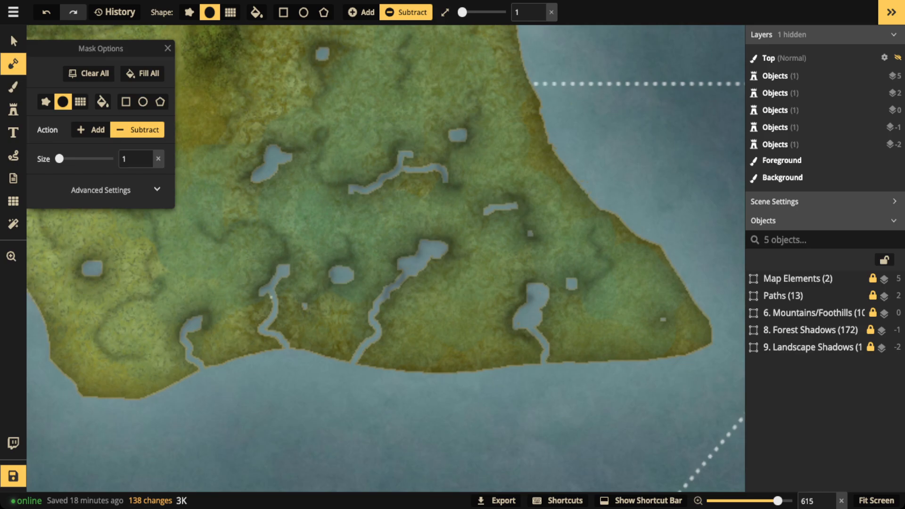
mouse_move(248, 327)
left_mouse_down()
mouse_move(219, 332)
mouse_move(195, 313)
left_mouse_up()
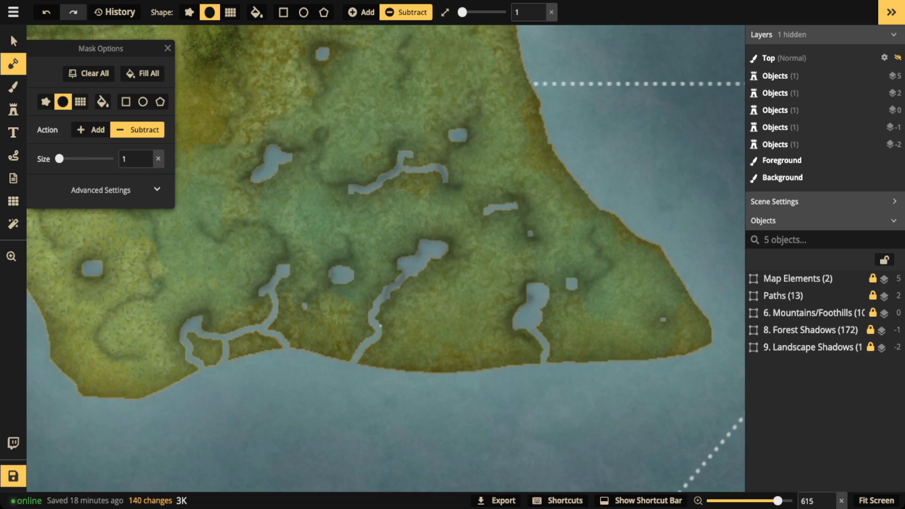
left_click_drag(376, 323, 401, 378)
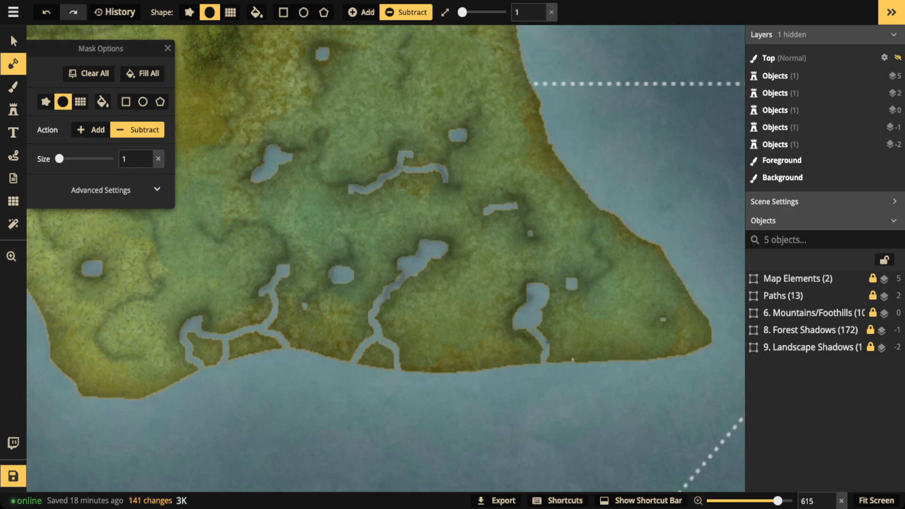
left_click_drag(560, 351, 584, 362)
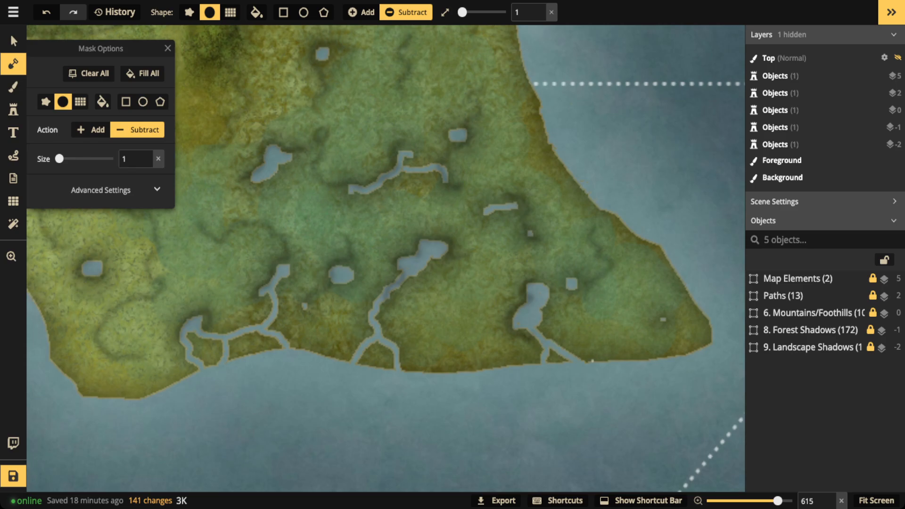
mouse_move(418, 269)
left_mouse_down()
mouse_move(457, 307)
mouse_move(454, 329)
mouse_move(502, 376)
left_mouse_up()
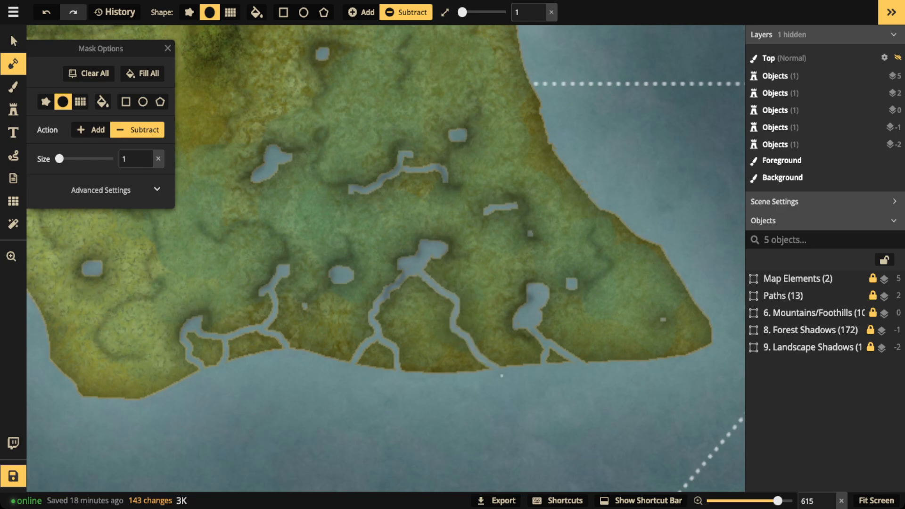
- Roughen the green continent's southern coastline with the rough mask set to Subtract at size 1 and roughness 3, clearing the leftover sliver
left_click(46, 101)
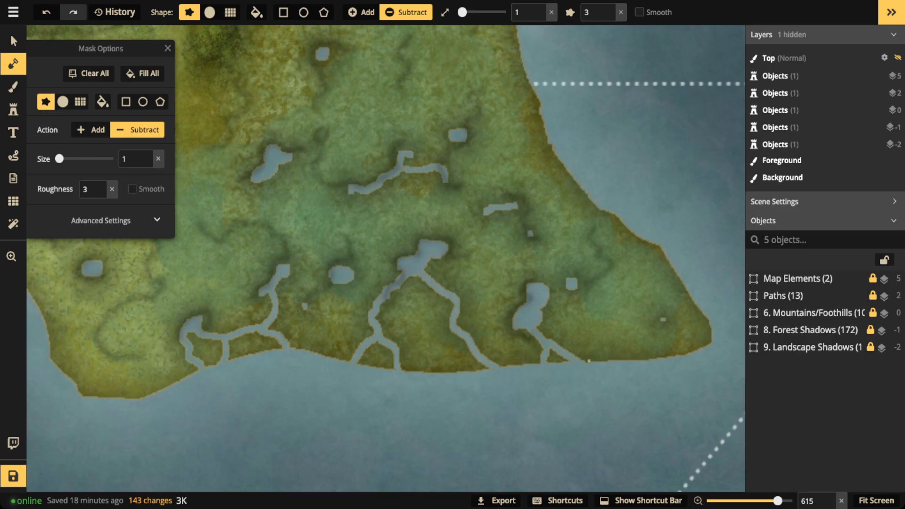
mouse_move(598, 357)
left_mouse_down()
mouse_move(405, 371)
mouse_move(290, 345)
mouse_move(234, 354)
mouse_move(116, 408)
mouse_move(97, 402)
left_mouse_up()
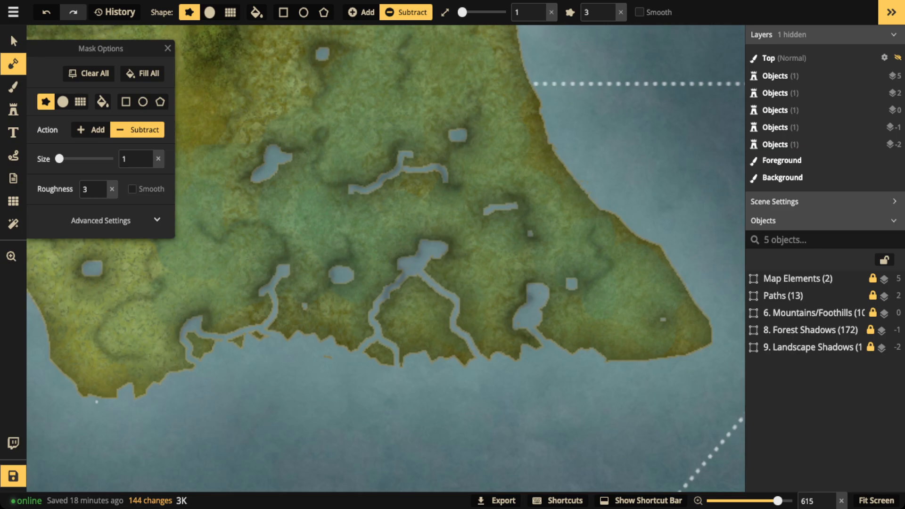
left_click_drag(331, 356, 320, 349)
- Break the continent's southeastern tip into small jagged islands with rough mask subtraction
left_click_drag(320, 349, 188, 320)
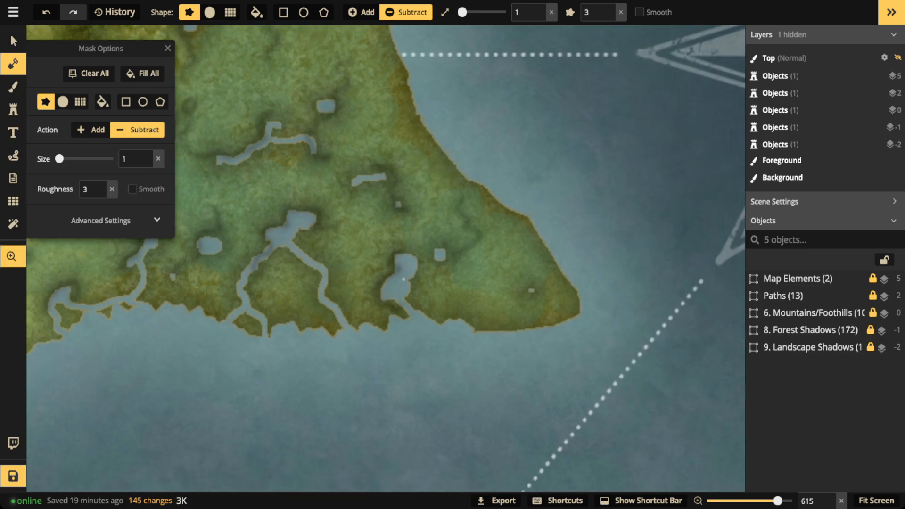
mouse_move(538, 223)
left_mouse_down()
mouse_move(551, 252)
mouse_move(484, 282)
mouse_move(541, 307)
mouse_move(511, 336)
mouse_move(482, 302)
left_mouse_up()
mouse_move(493, 260)
left_mouse_down()
mouse_move(482, 205)
mouse_move(568, 235)
mouse_move(591, 299)
left_mouse_up()
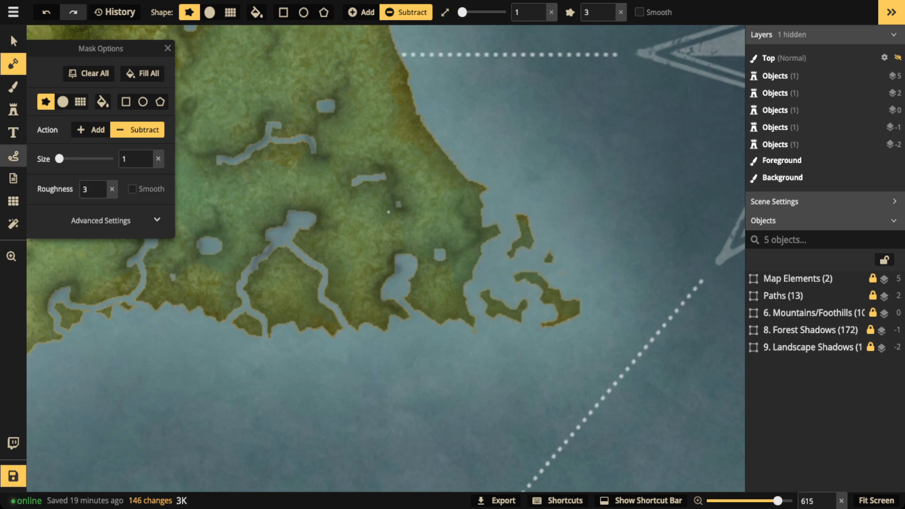
- Circle the tiny islet off the southeastern tip with a red path of width 1.5, and delete that marking
left_click(13, 156)
mouse_move(564, 228)
left_mouse_down()
mouse_move(554, 282)
mouse_move(563, 234)
left_mouse_up()
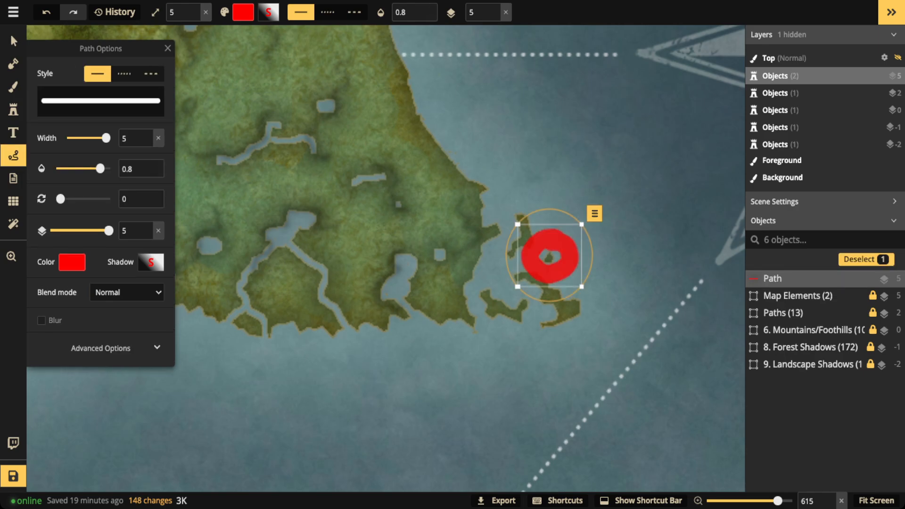
type("1.5")
key("Return")
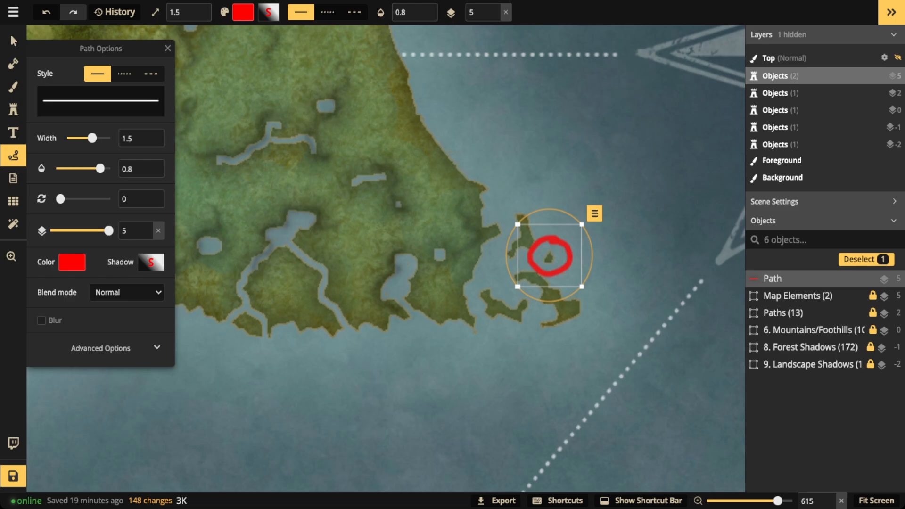
key("Delete")
- Circle the stray speck below the mainland's southeastern point with a red path, and delete that marking
scroll(438, 208, "up", 4)
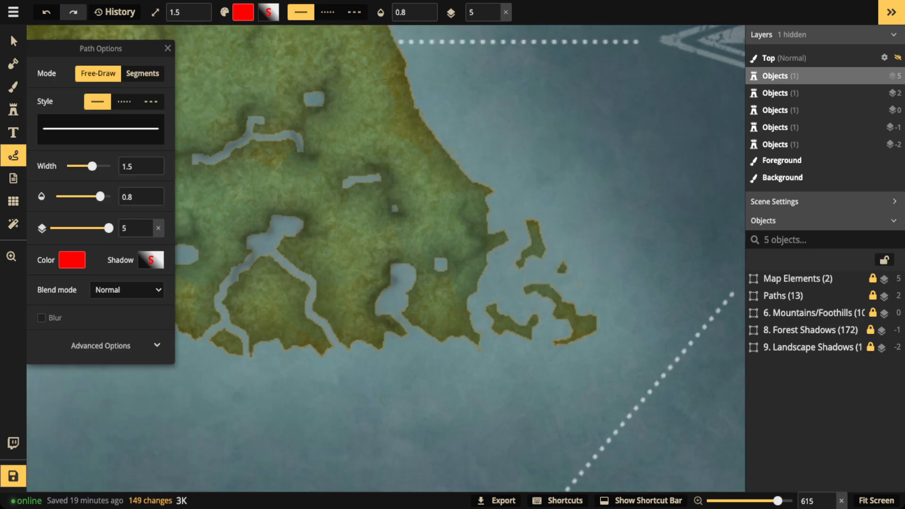
left_click_drag(438, 207, 358, 100)
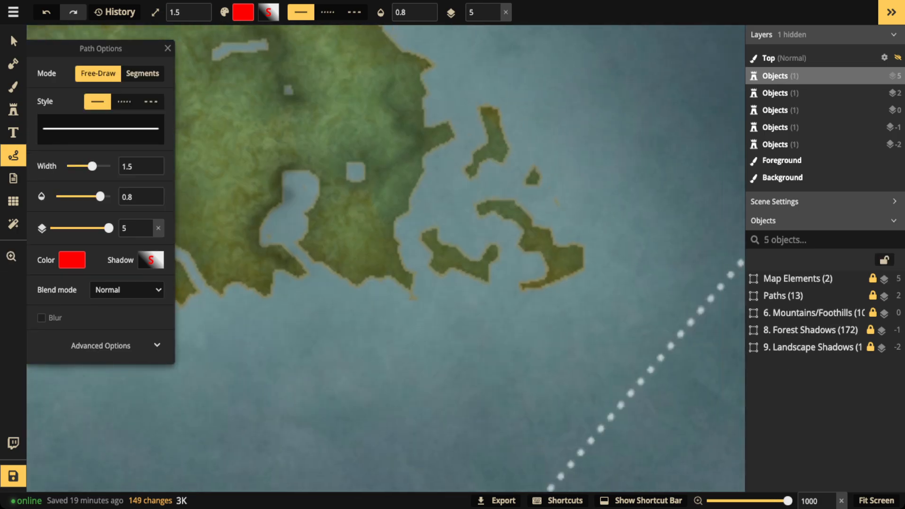
mouse_move(415, 277)
left_mouse_down()
mouse_move(395, 304)
mouse_move(427, 302)
mouse_move(413, 278)
left_mouse_up()
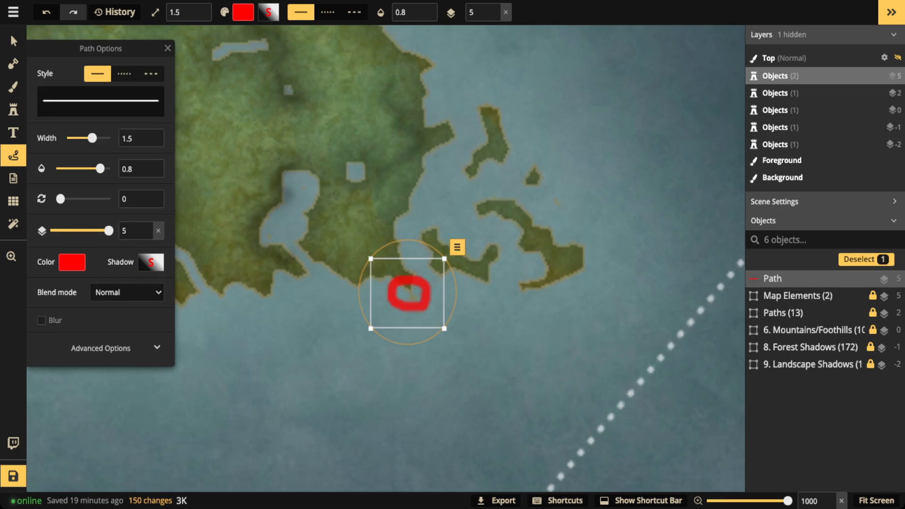
key("Delete")
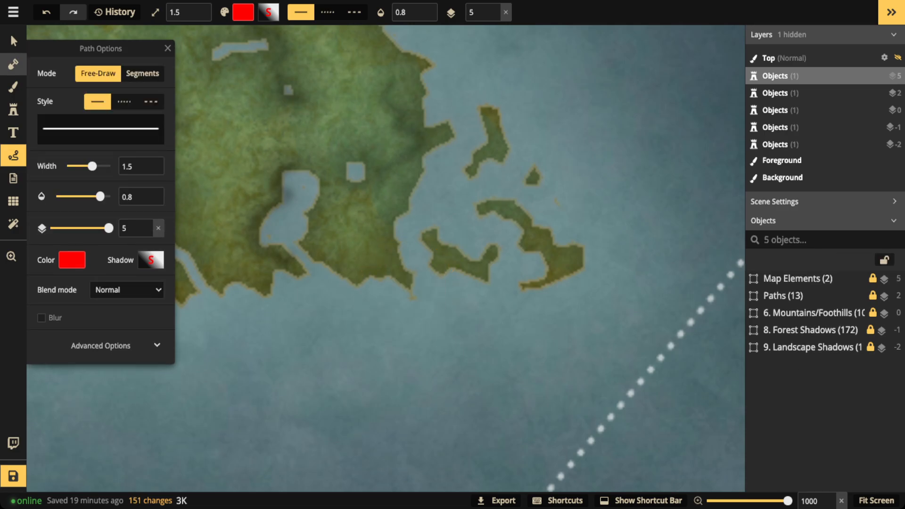
- Erase the stray speck below the mainland's southeastern point with the circle mask set to Subtract at size 11
left_click(14, 64)
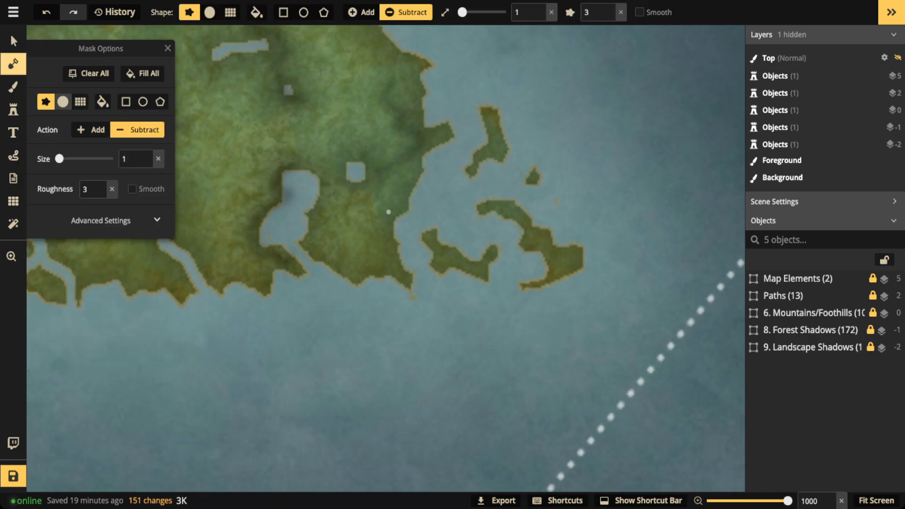
left_click(62, 102)
key("bracketright")
key("bracketright")
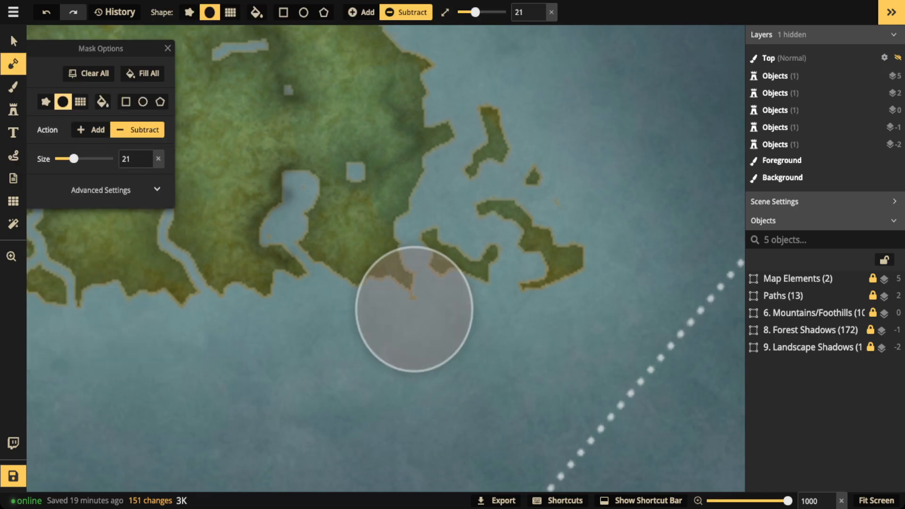
key("bracketleft")
key("bracketleft")
key("bracketright")
key("bracketright")
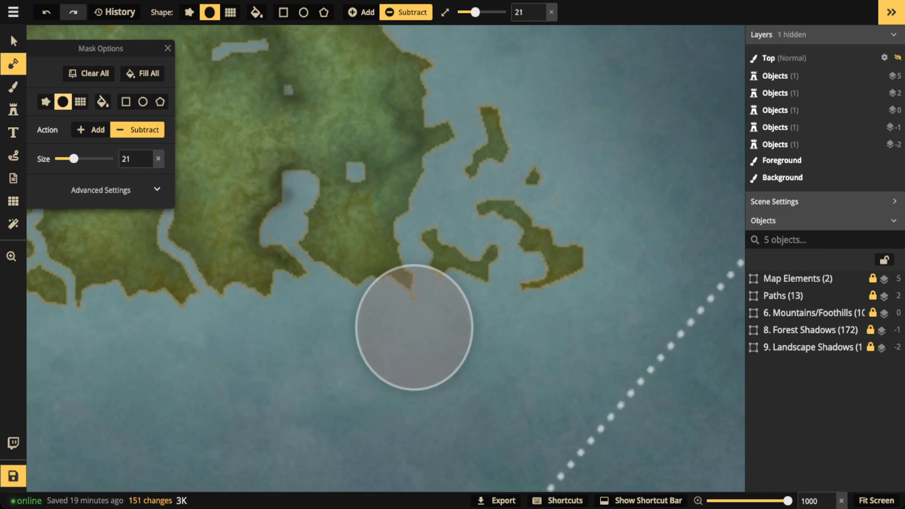
key("bracketleft")
key("bracketleft")
key("bracketright")
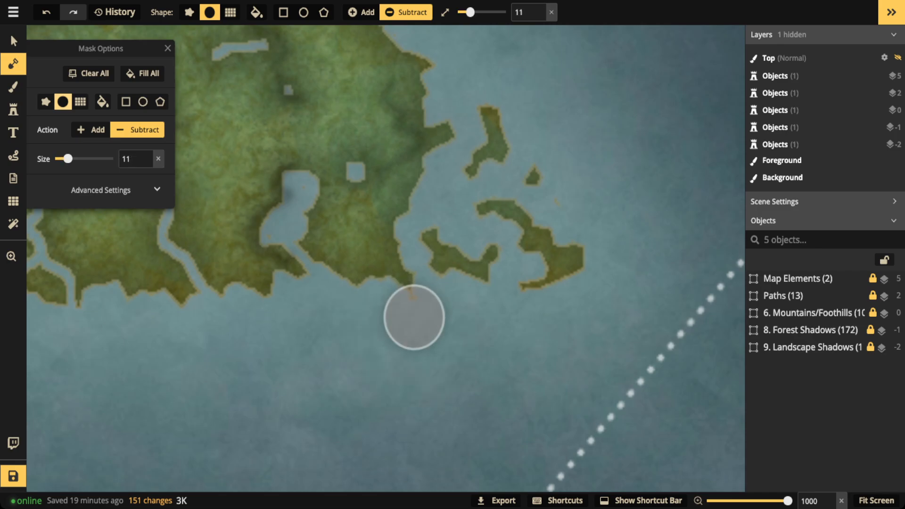
left_click_drag(416, 319, 412, 316)
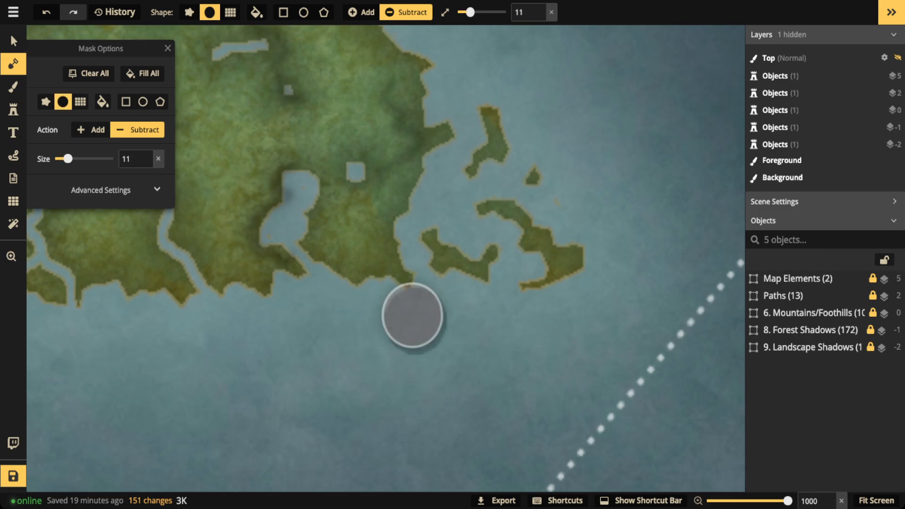
- Reduce the circle mask to size 1 and trim the stray bit of land beside the southwestern channel
left_click_drag(224, 252, 425, 260)
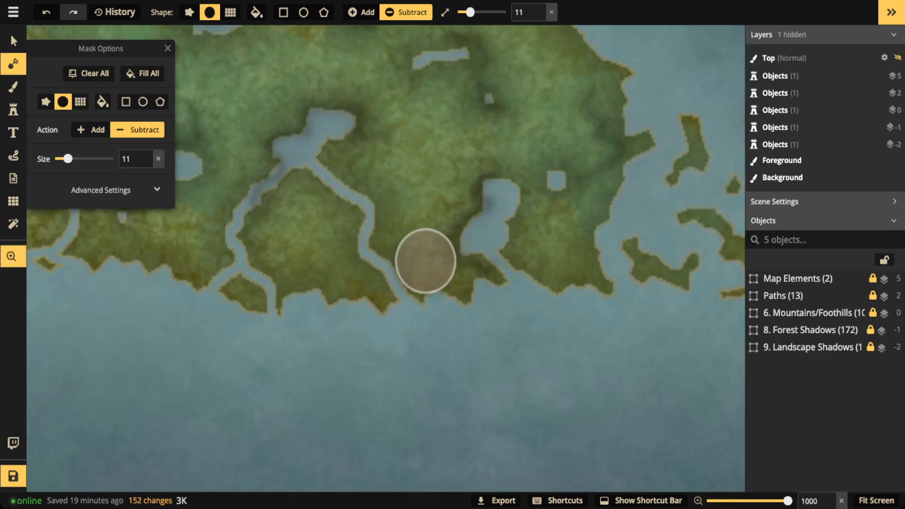
scroll(322, 250, "down", 3)
left_click_drag(399, 223, 498, 257)
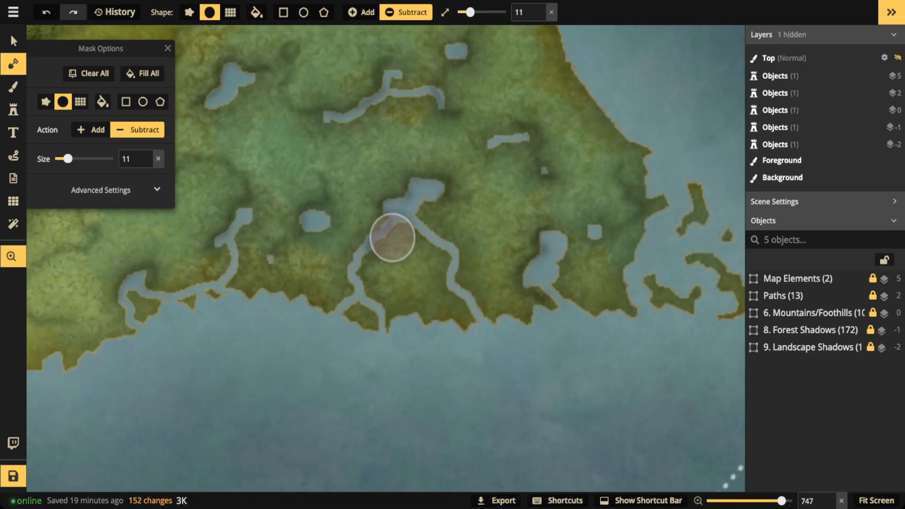
left_click_drag(342, 236, 420, 226)
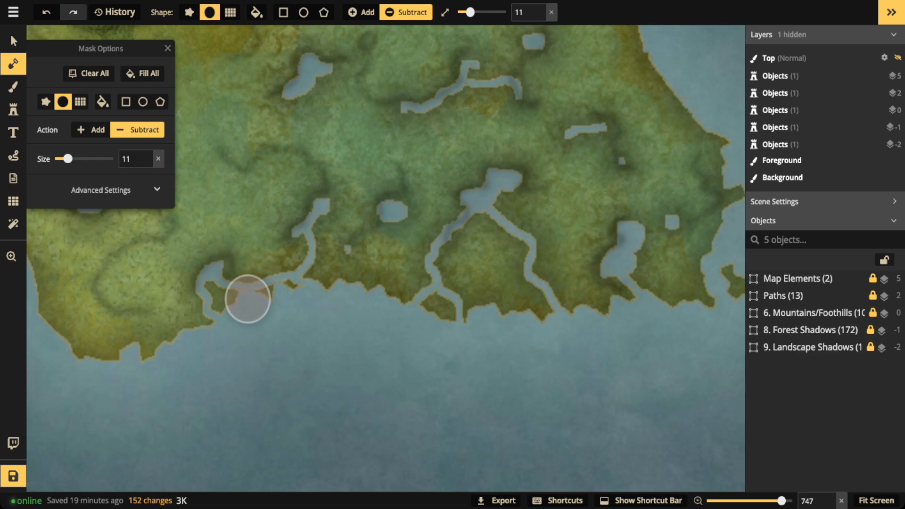
scroll(248, 299, "down", 10)
left_click_drag(244, 294, 245, 291)
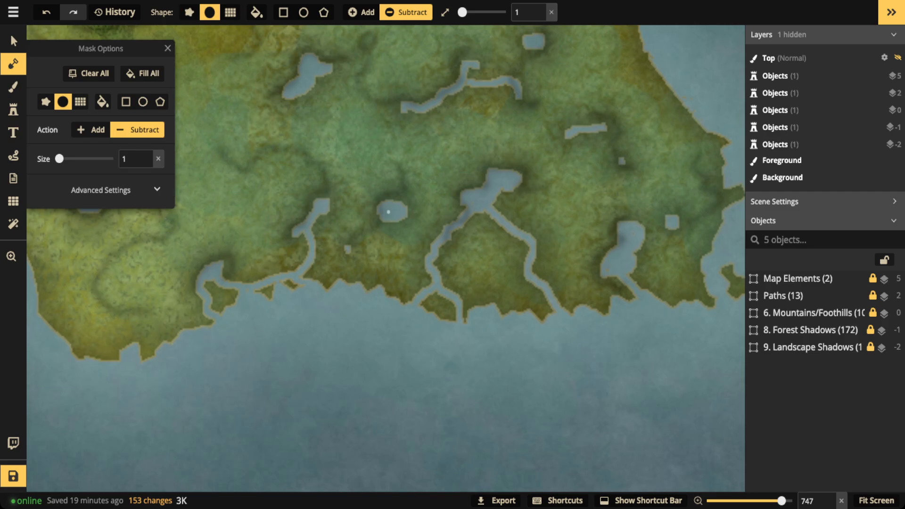
- Leave the mask tool and examine the channelled southern coast and broken southeastern tip from farther away
key("Escape")
key("Escape")
scroll(286, 161, "down", 3)
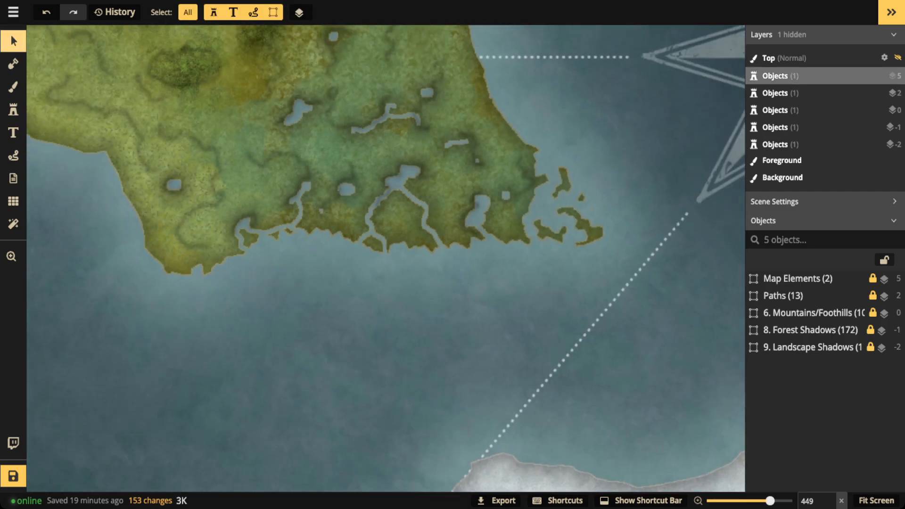
scroll(362, 154, "down", 1)
key("space")
left_click_drag(363, 153, 377, 279)
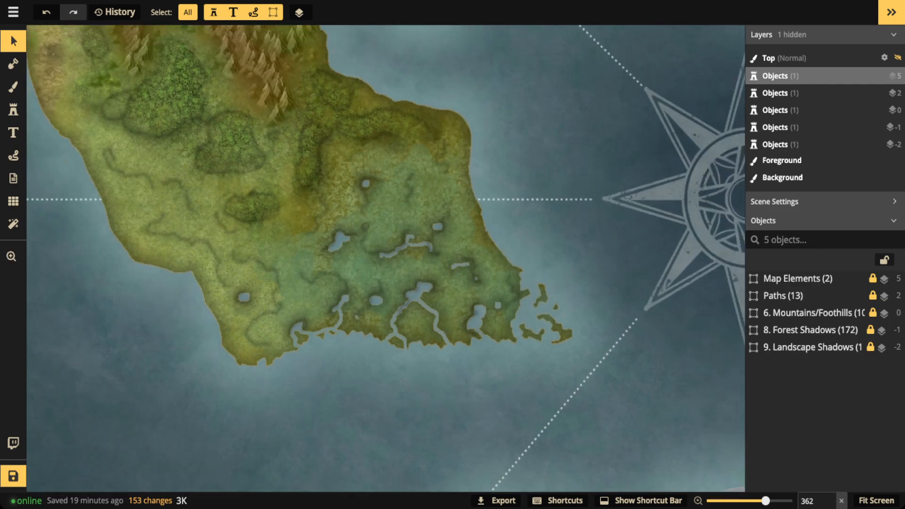
scroll(330, 325, "down", 2)
key("space")
left_click_drag(330, 325, 306, 315)
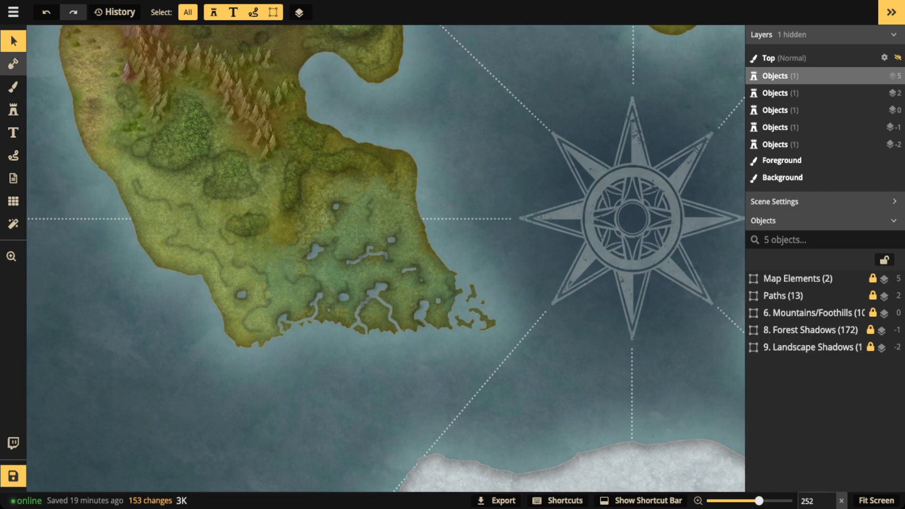
- Set the mask to Add and roughen the southern peninsula's eastern coast with the rough shape at size 1 and roughness 3
left_click(13, 63)
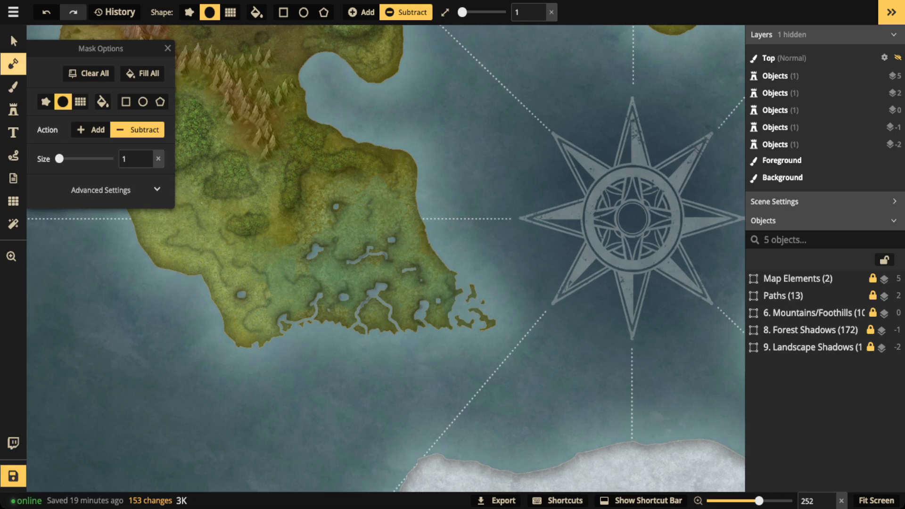
left_click(91, 130)
scroll(411, 212, "up", 3)
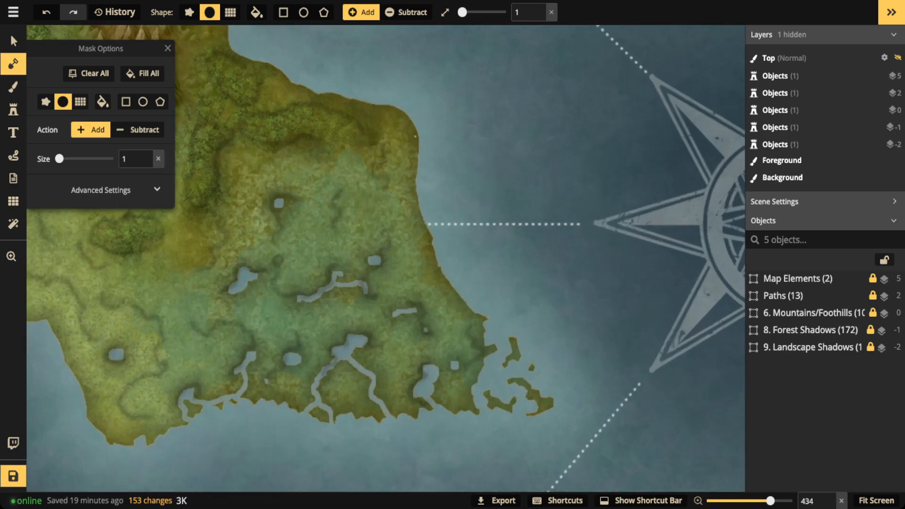
left_click_drag(415, 140, 426, 222)
key("r")
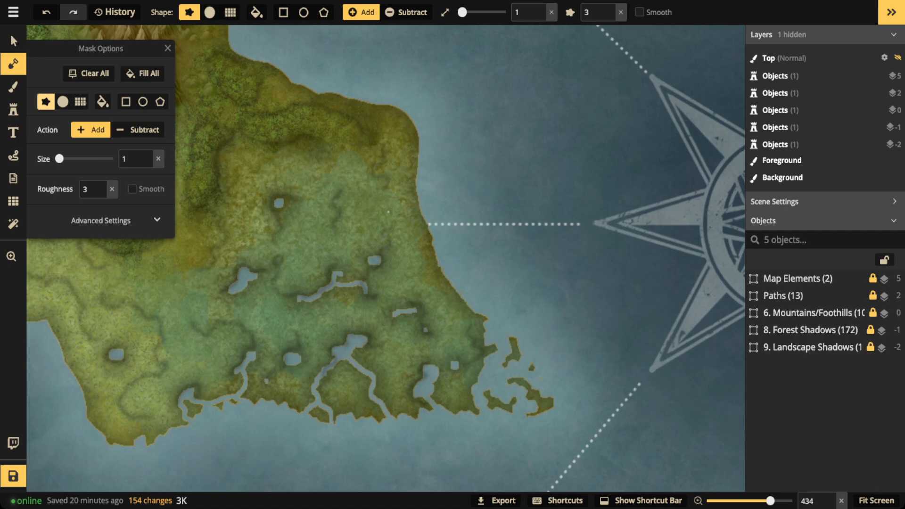
mouse_move(415, 133)
left_mouse_down()
mouse_move(416, 199)
mouse_move(453, 303)
left_mouse_up()
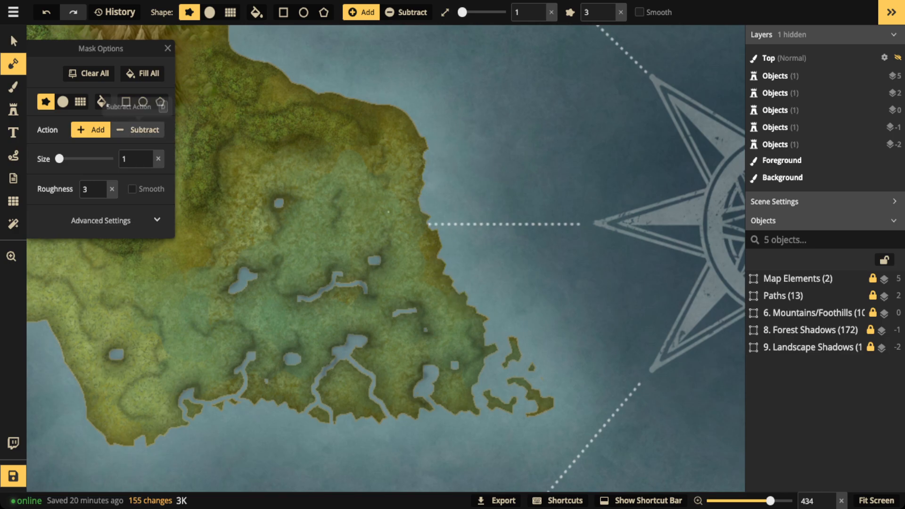
- Set the rough mask to Subtract and roughen the peninsula's northeastern coast toward the bay, and view the continent's coastline farther north
left_click(137, 129)
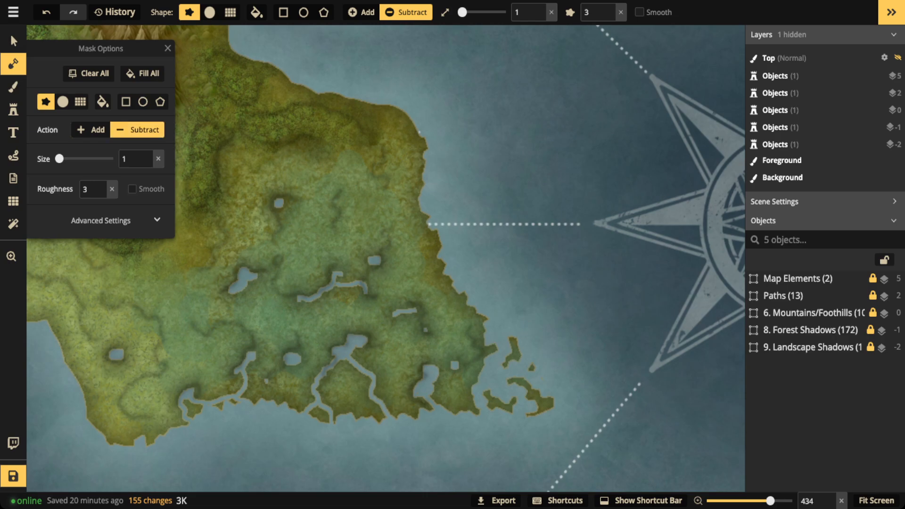
mouse_move(419, 132)
left_mouse_down()
mouse_move(404, 110)
mouse_move(296, 86)
mouse_move(297, 54)
left_mouse_up()
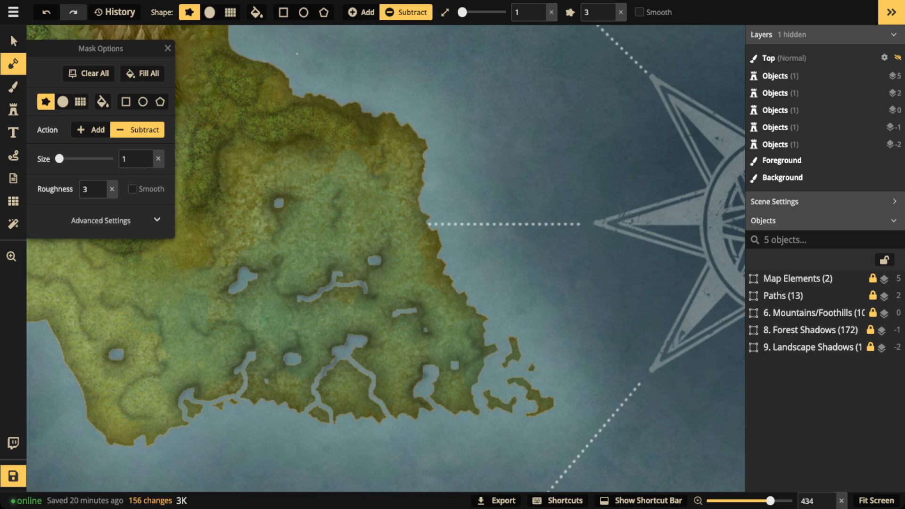
scroll(297, 53, "down", 3)
left_click_drag(297, 54, 467, 210)
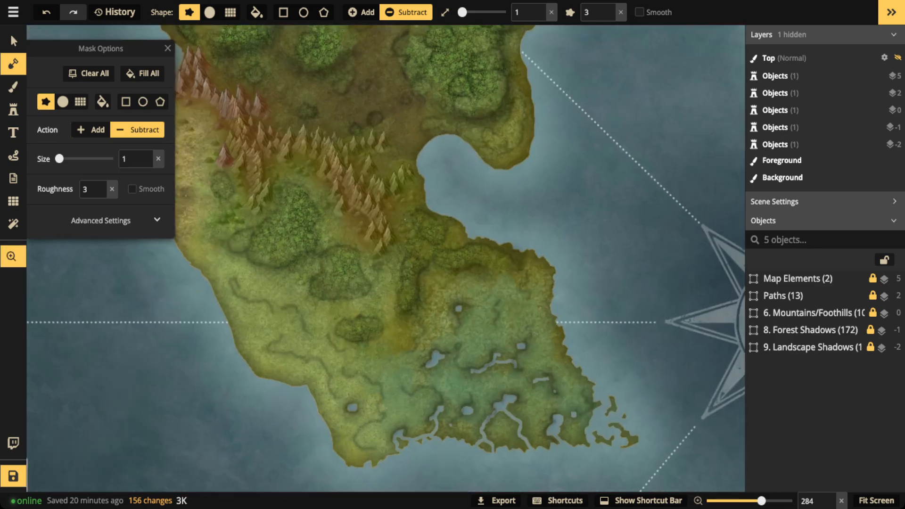
left_click_drag(237, 124, 359, 230)
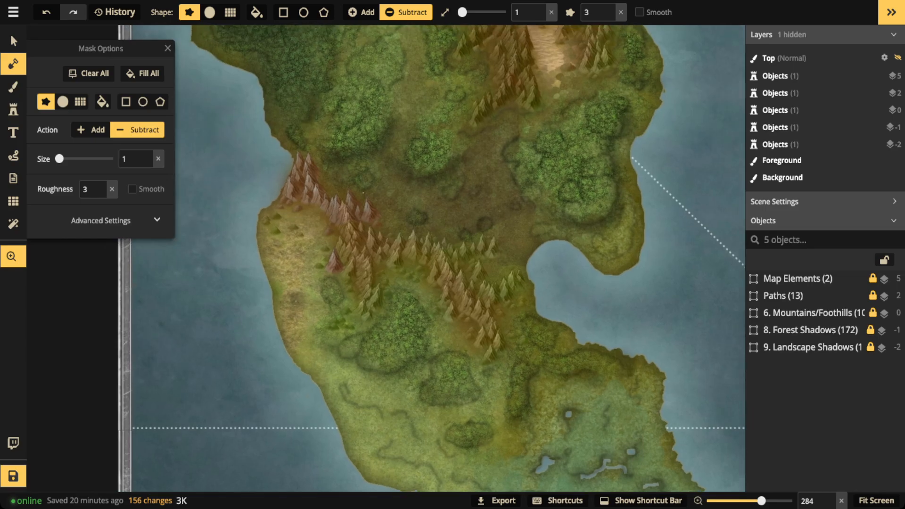
- Cut into the western coast beside the southern mountain range's foothills with the rough Subtract mask at size 1 and roughness 3
scroll(359, 230, "up", 1)
scroll(253, 205, "up", 6)
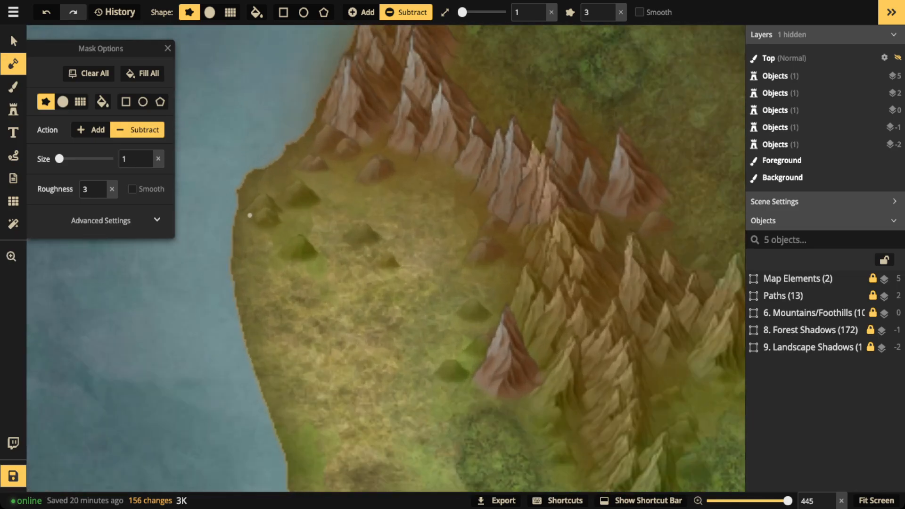
left_click_drag(253, 205, 351, 225)
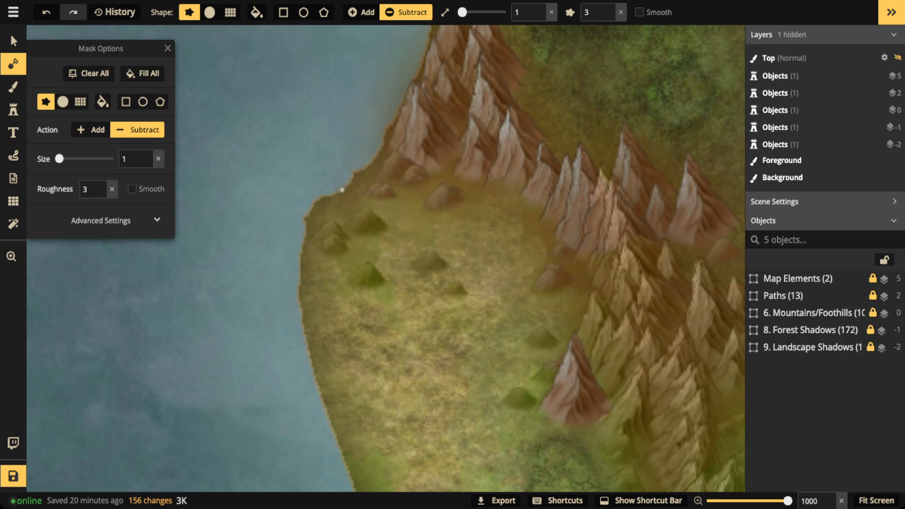
mouse_move(342, 190)
left_mouse_down()
mouse_move(313, 212)
mouse_move(298, 269)
left_mouse_up()
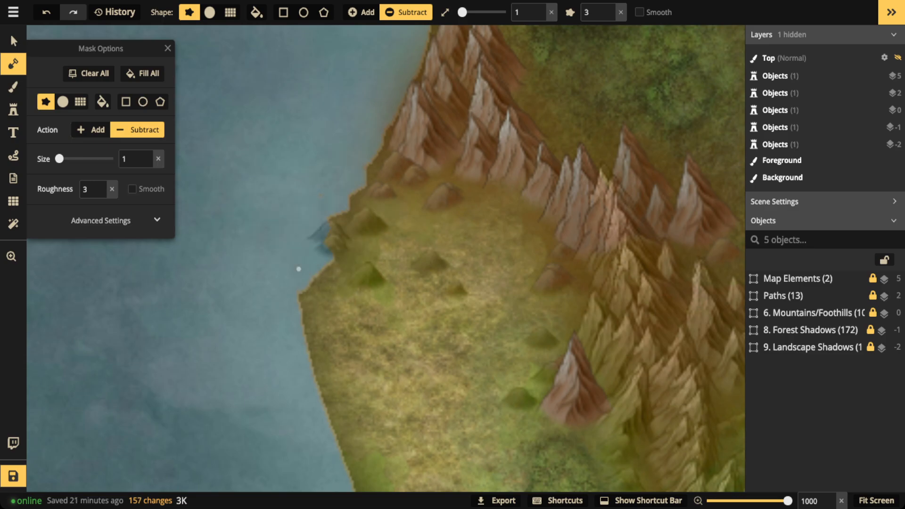
- Set the mask to Add and extend the same western coast below the mountains with irregular bits of land
left_click(90, 130)
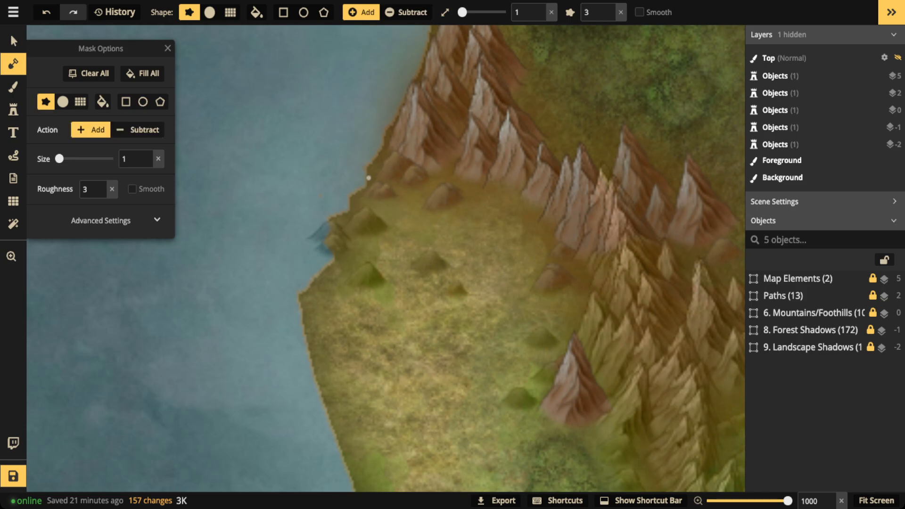
mouse_move(368, 178)
left_mouse_down()
mouse_move(318, 238)
mouse_move(331, 249)
mouse_move(300, 299)
mouse_move(307, 323)
mouse_move(303, 293)
mouse_move(329, 228)
mouse_move(313, 330)
mouse_move(322, 413)
left_mouse_up()
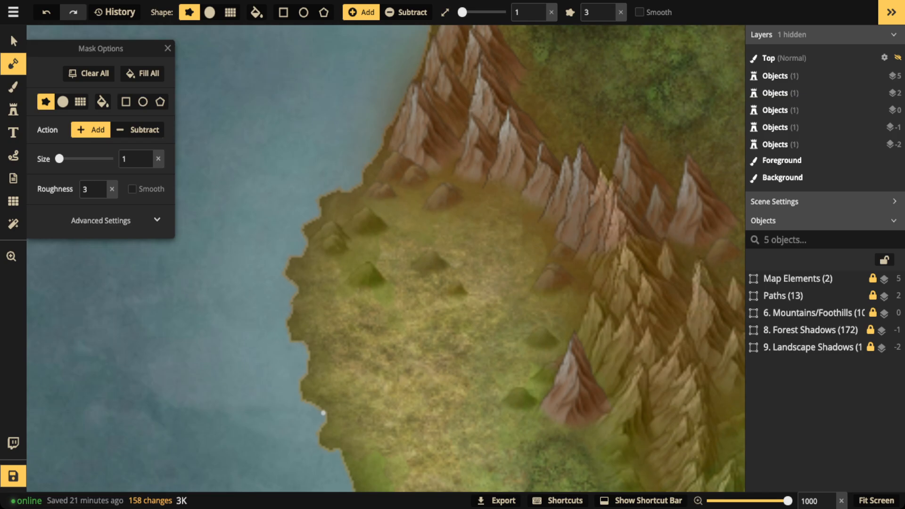
scroll(323, 413, "down", 8)
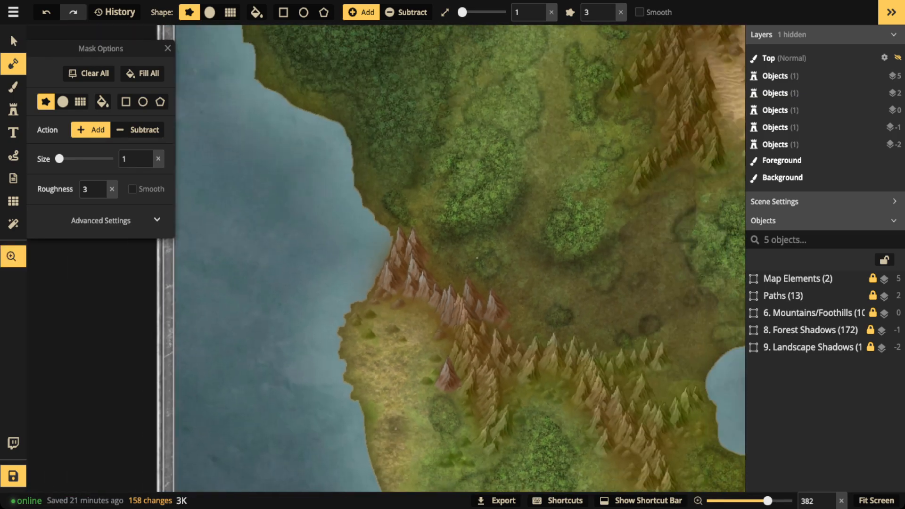
- Outline the bay on the southern peninsula's east side with a free-drawn red path, and delete the path
left_click_drag(705, 184, 466, 234)
scroll(466, 234, "down", 4)
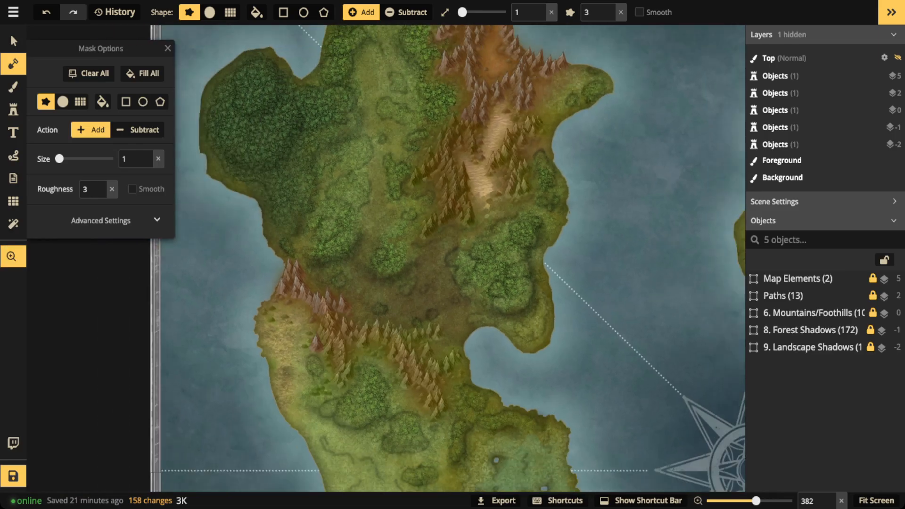
left_click_drag(496, 356, 354, 230)
scroll(353, 230, "up", 3)
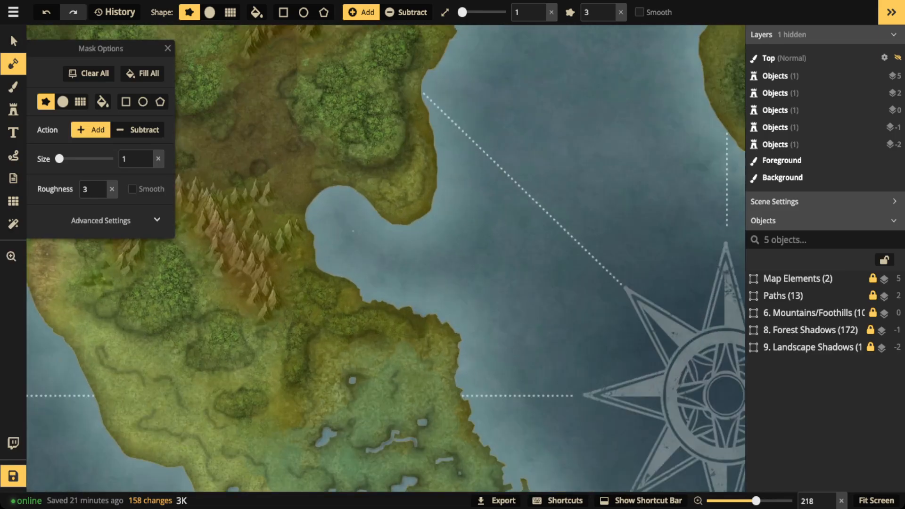
scroll(353, 231, "up", 2)
left_click(13, 156)
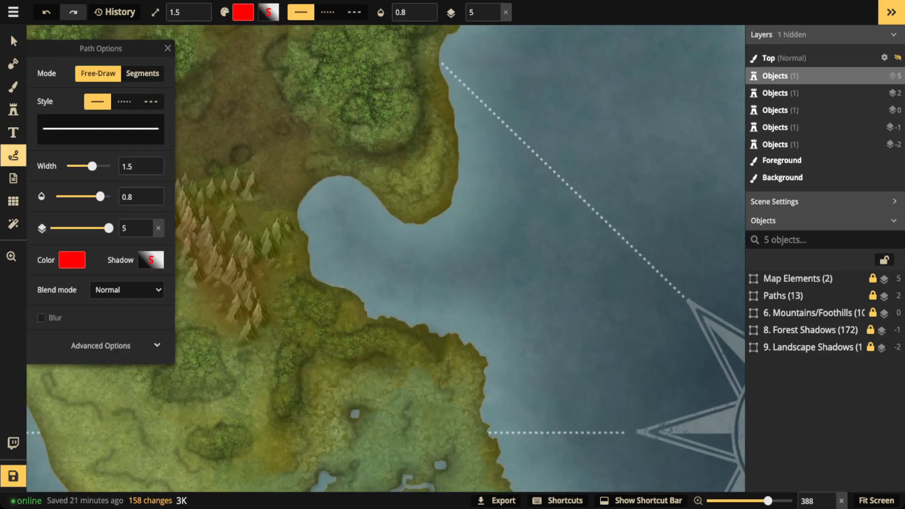
mouse_move(353, 180)
left_mouse_down()
mouse_move(302, 200)
mouse_move(308, 248)
mouse_move(330, 289)
mouse_move(367, 285)
mouse_move(407, 255)
mouse_move(394, 208)
mouse_move(353, 178)
left_mouse_up()
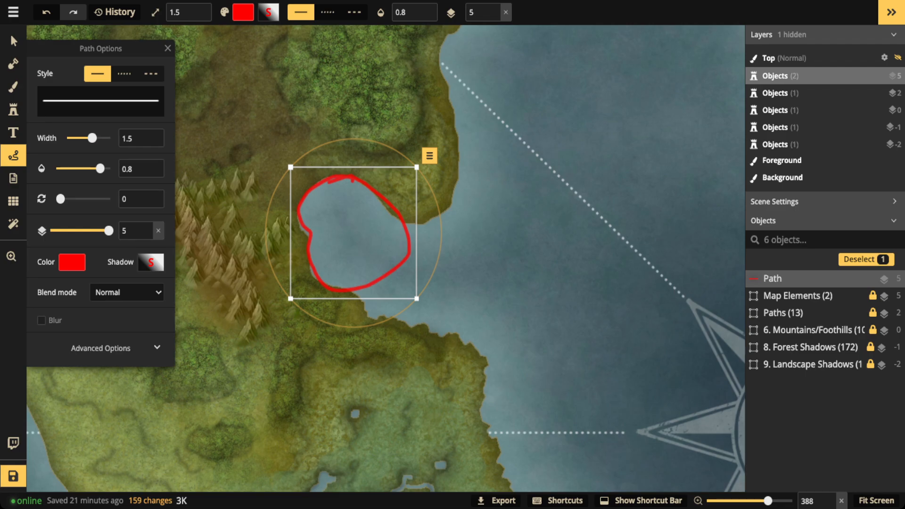
key("Delete")
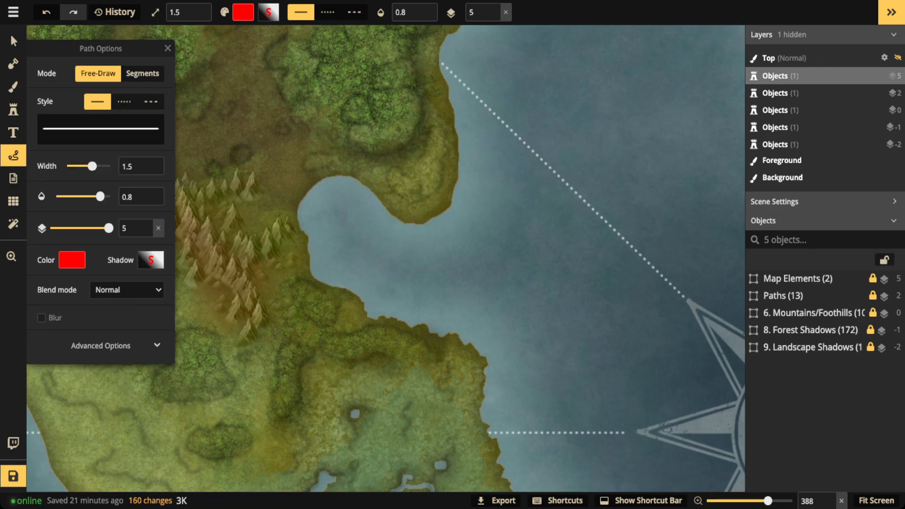
- Examine the eastern continent, the northern icy coast and the eastern continent's southern peninsula beside the volcano island
scroll(377, 174, "down", 5)
key("space")
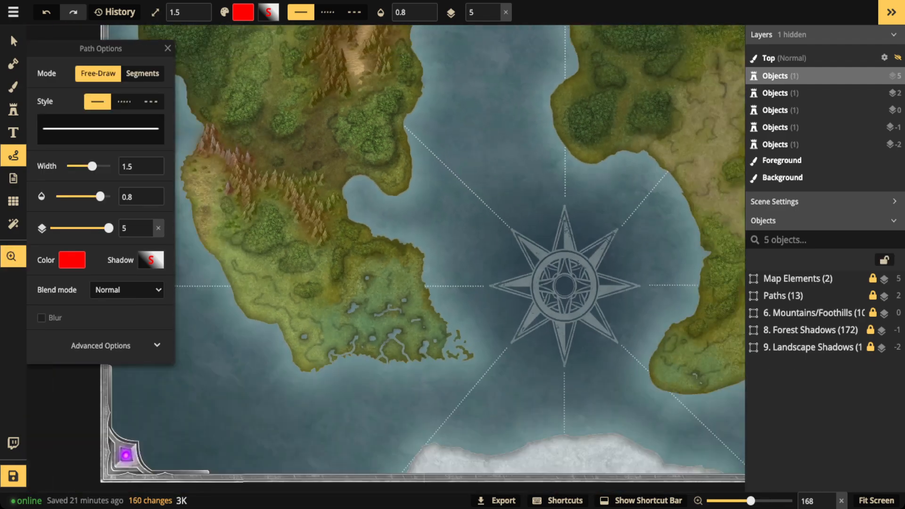
left_click_drag(377, 174, 225, 255)
left_click_drag(519, 189, 256, 261)
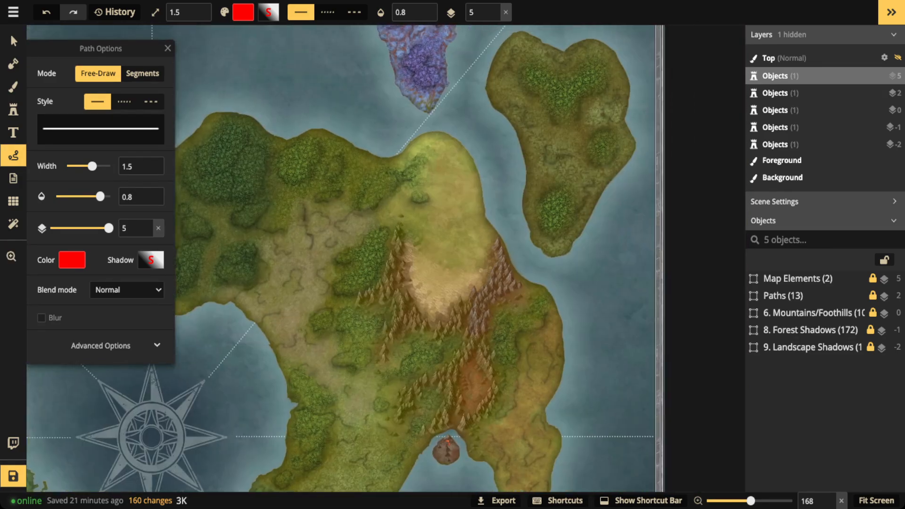
scroll(445, 226, "up", 2)
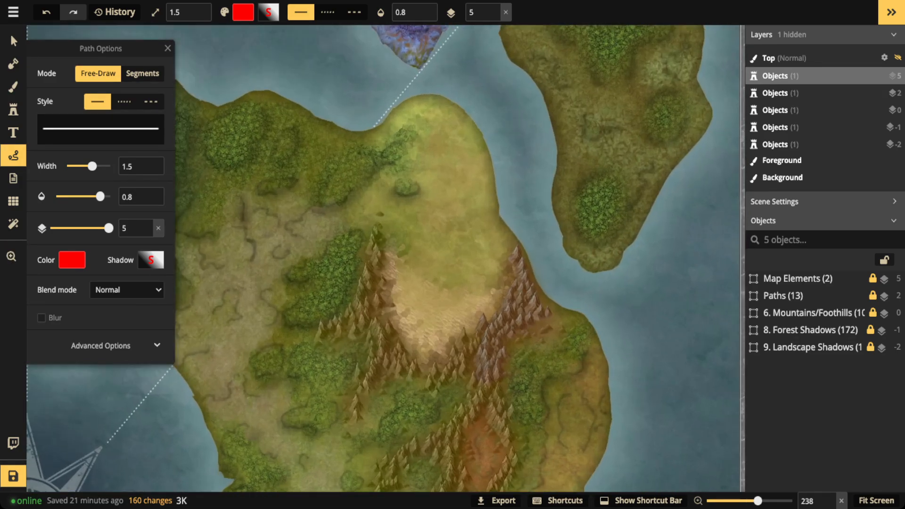
key("space")
left_click_drag(245, 29, 677, 469)
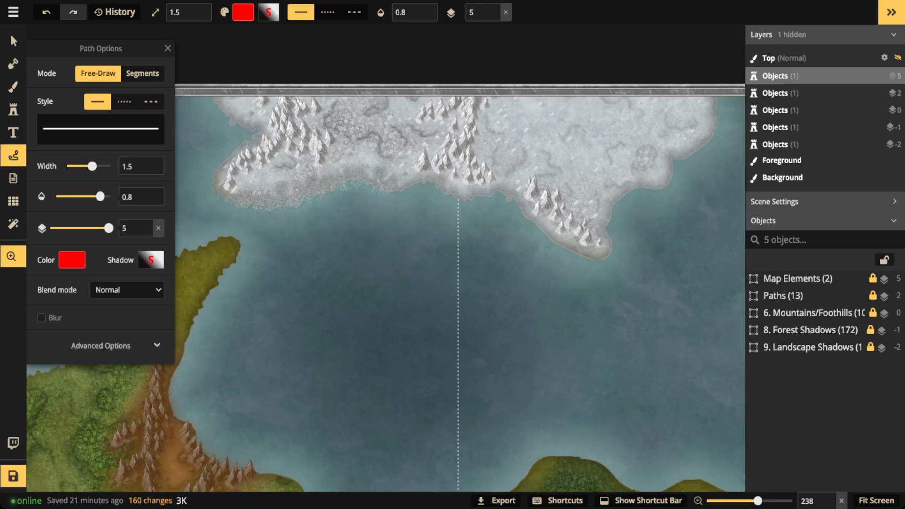
key("space")
left_click_drag(330, 386, 587, 113)
left_click_drag(386, 358, 450, 141)
left_click_drag(707, 377, 186, 181)
left_click_drag(552, 314, 437, 330)
scroll(460, 320, "up", 3)
key("space")
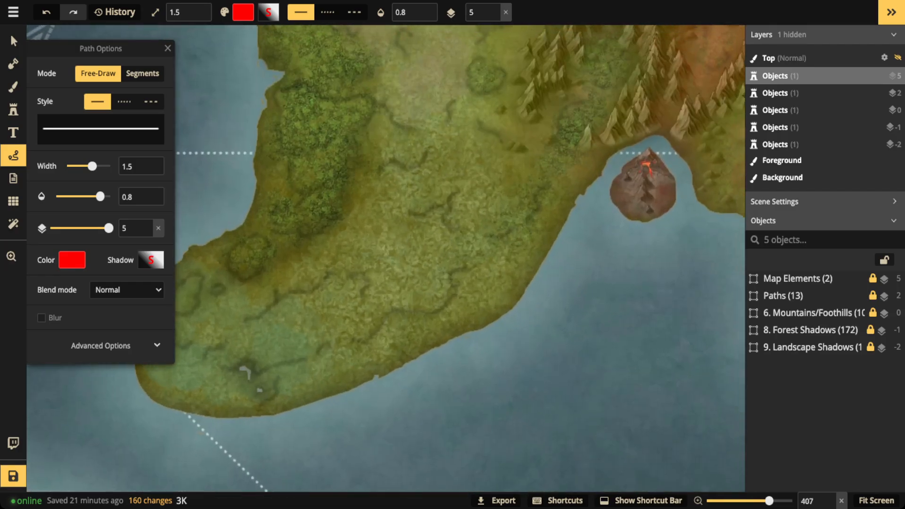
- Enter the Paths group to inspect its objects, clear the selection and leave the group
left_click(801, 296)
left_click(847, 295)
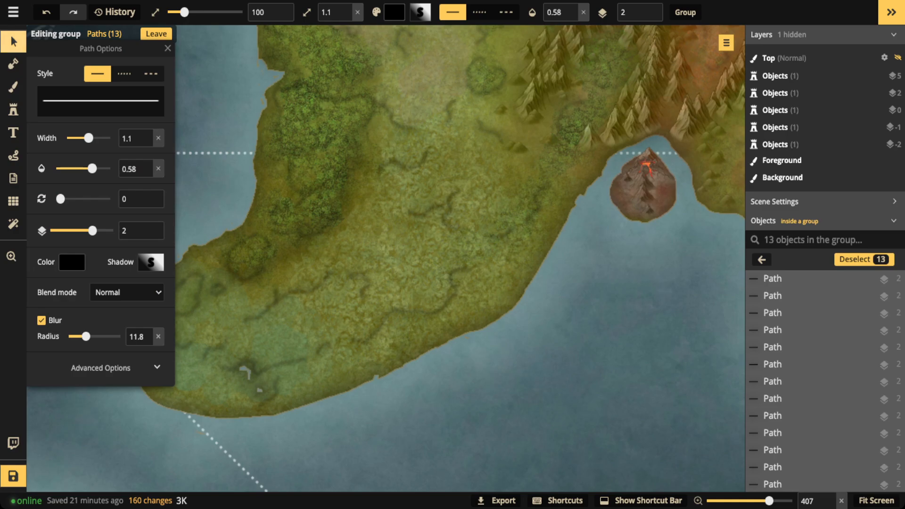
left_click(13, 41)
key("Escape")
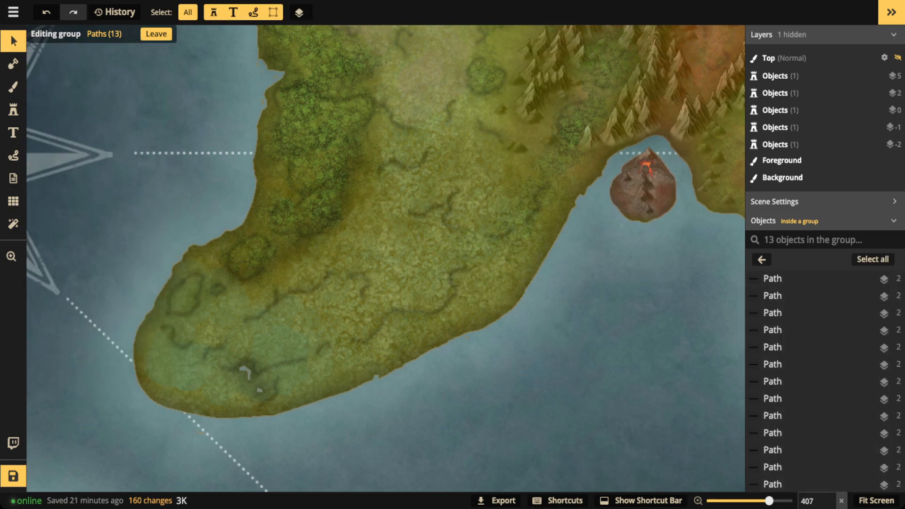
key("Escape")
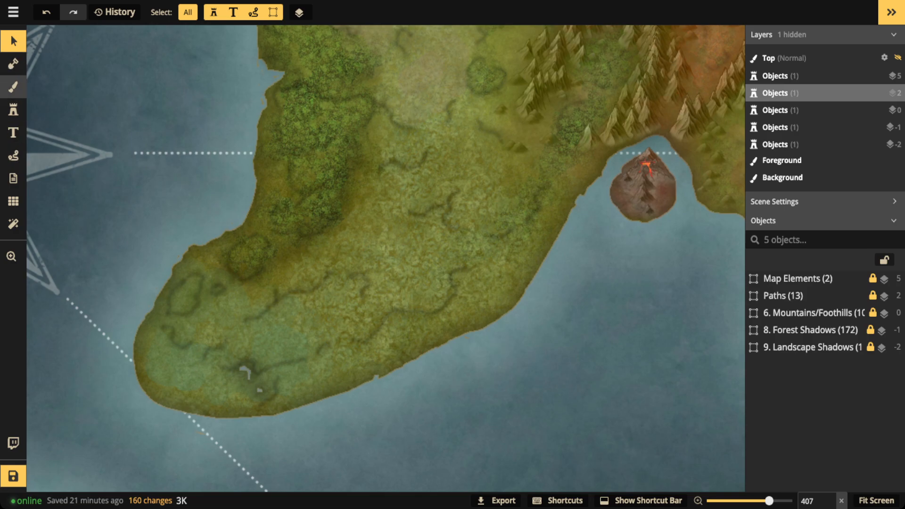
- Set the mask to a circle of size 6 and add a small dab of land on the coast southwest of the volcano island
left_click(14, 86)
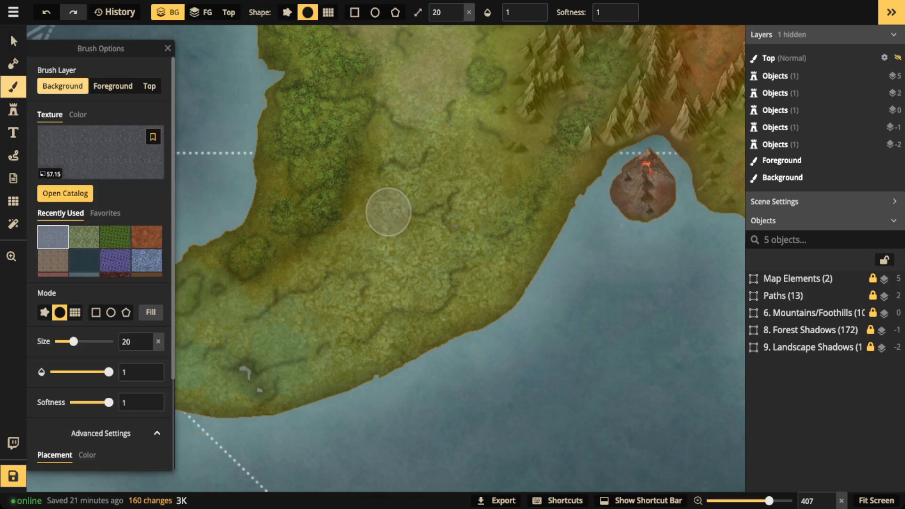
left_click(13, 64)
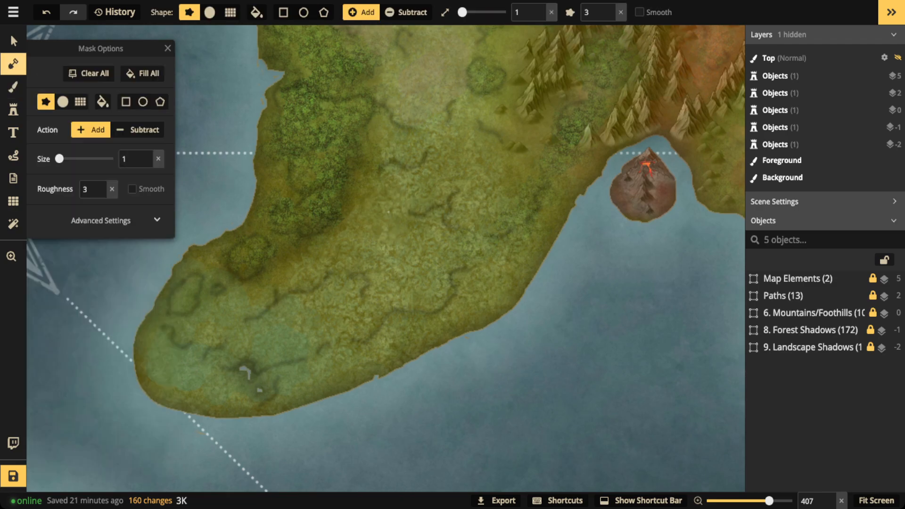
left_click(62, 101)
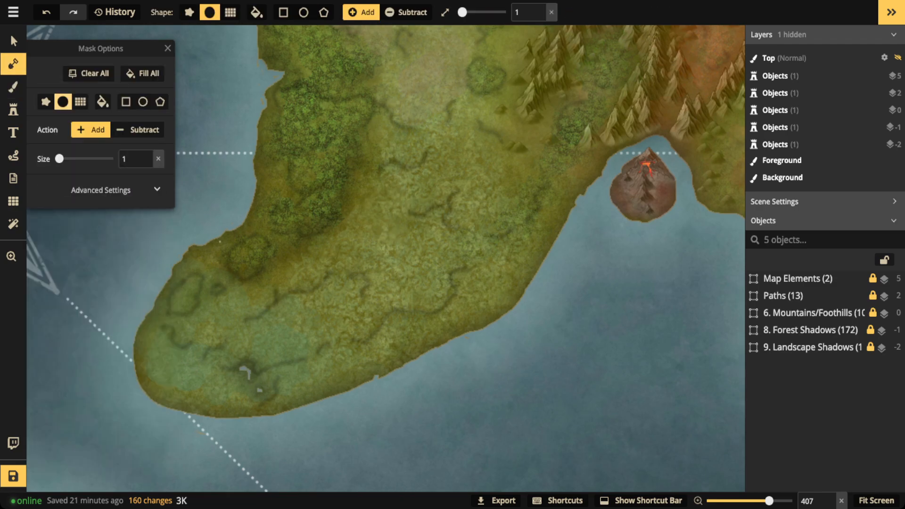
scroll(311, 256, "up", 2)
double_click(135, 159)
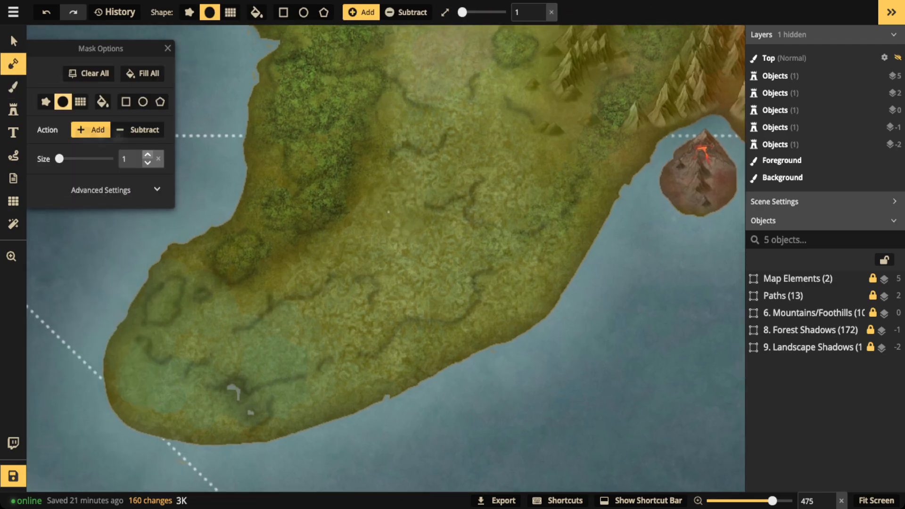
type("4")
double_click(148, 155)
scroll(390, 250, "down", 3)
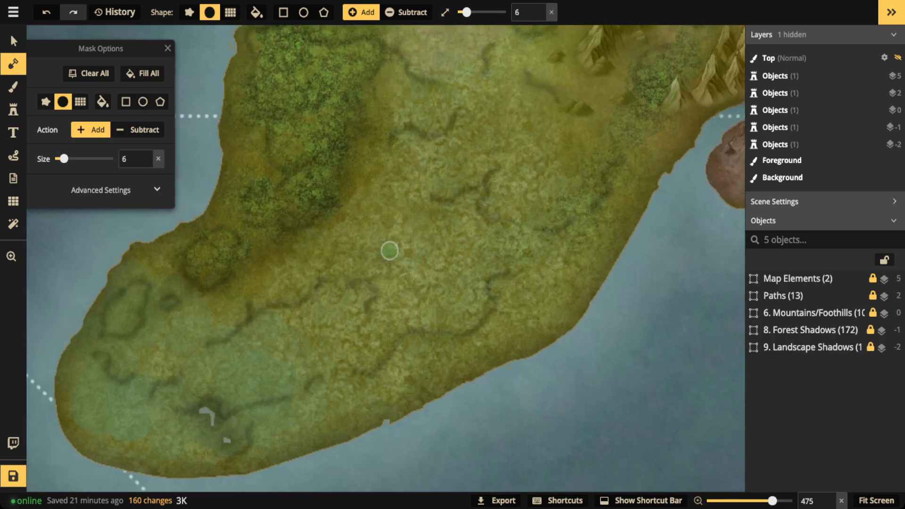
scroll(419, 234, "down", 2)
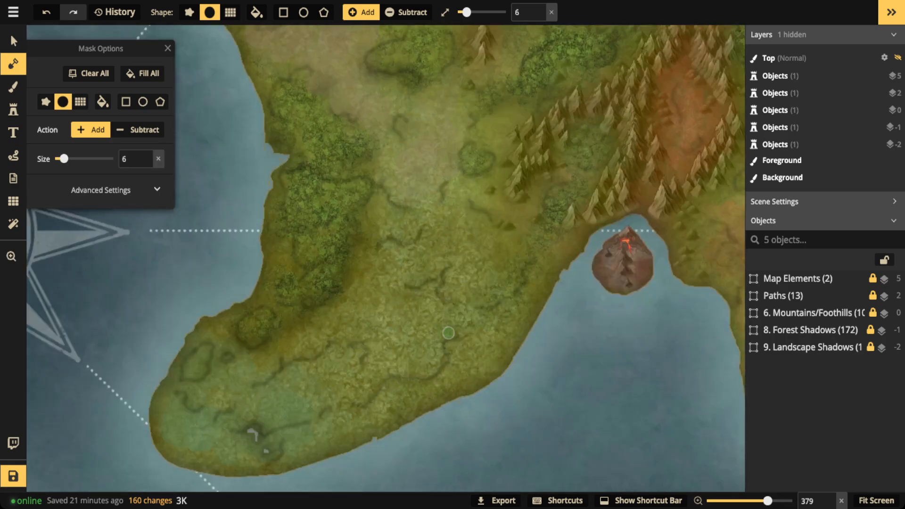
key("space")
left_click_drag(539, 299, 412, 273)
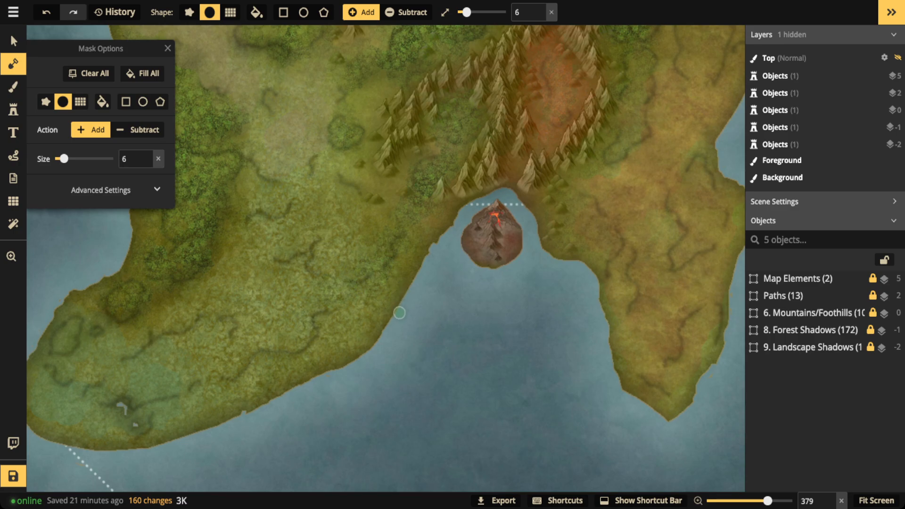
left_click_drag(399, 312, 377, 306)
- Set the circle mask to Subtract at size 9, carve a bay with a northern inlet southwest of the volcano island, and clear its leftover land
left_click(139, 129)
left_click(67, 158)
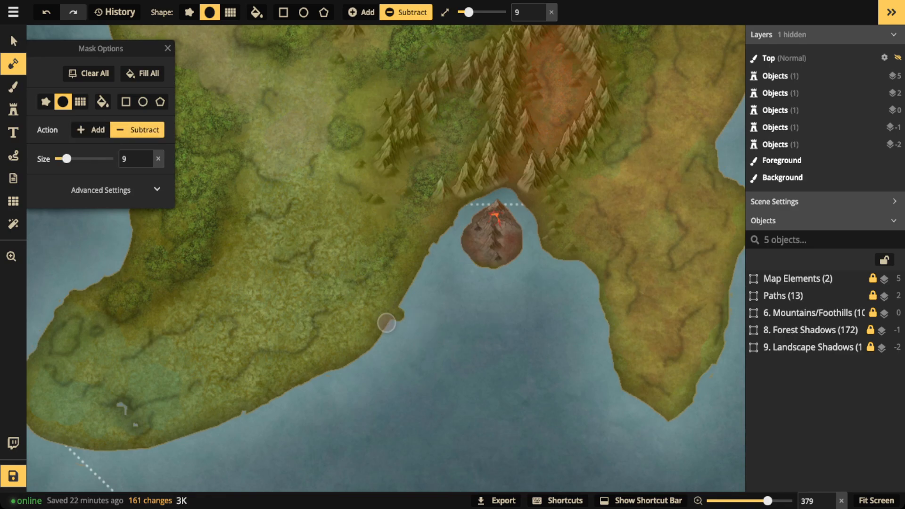
mouse_move(396, 313)
left_mouse_down()
mouse_move(363, 287)
mouse_move(306, 317)
mouse_move(311, 349)
mouse_move(336, 353)
mouse_move(348, 373)
mouse_move(325, 344)
mouse_move(353, 307)
mouse_move(365, 314)
mouse_move(357, 321)
mouse_move(384, 314)
mouse_move(339, 356)
mouse_move(370, 316)
mouse_move(397, 309)
mouse_move(351, 358)
mouse_move(381, 329)
mouse_move(366, 300)
mouse_move(376, 296)
mouse_move(359, 283)
mouse_move(315, 302)
mouse_move(303, 316)
mouse_move(330, 359)
mouse_move(329, 383)
mouse_move(375, 290)
mouse_move(321, 259)
mouse_move(323, 286)
left_mouse_up()
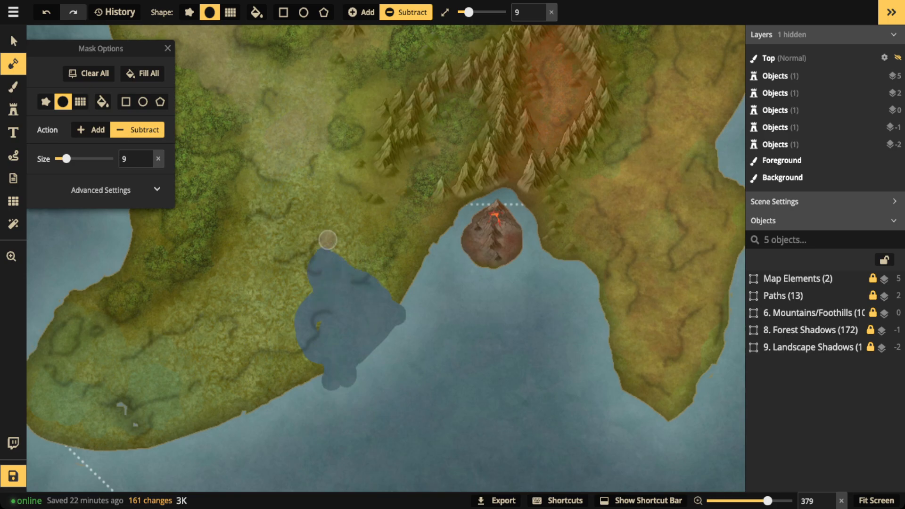
left_click_drag(327, 240, 328, 241)
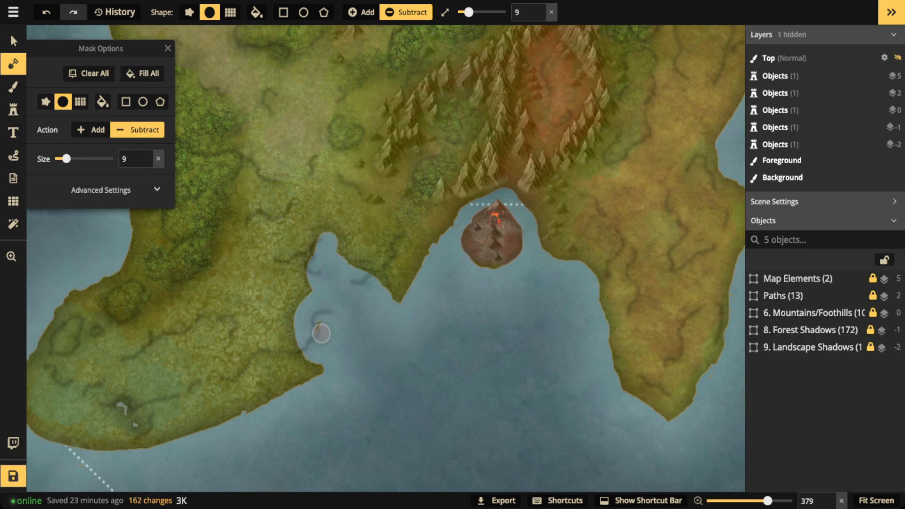
left_click_drag(319, 336, 329, 301)
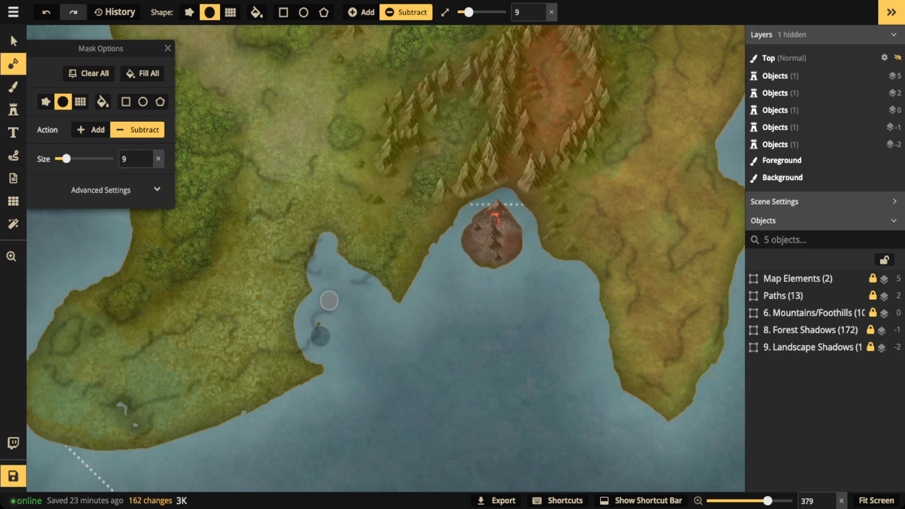
- Delete the Paths group from the map
left_click(783, 295)
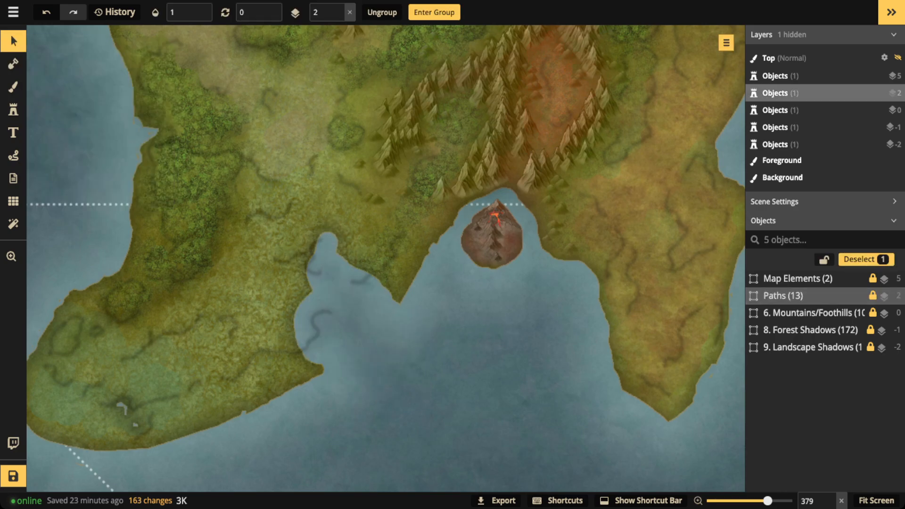
key("Delete")
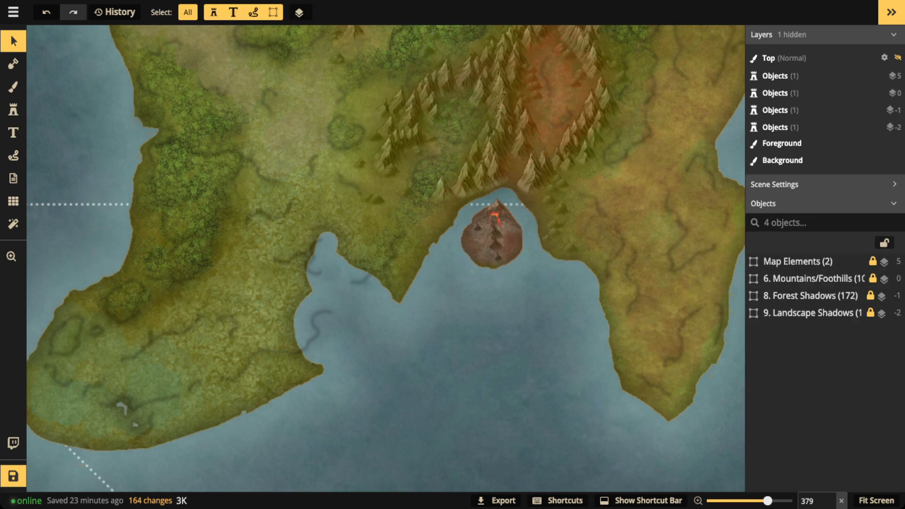
- Delete the 9. Landscape Shadows group from the map
left_click(801, 278)
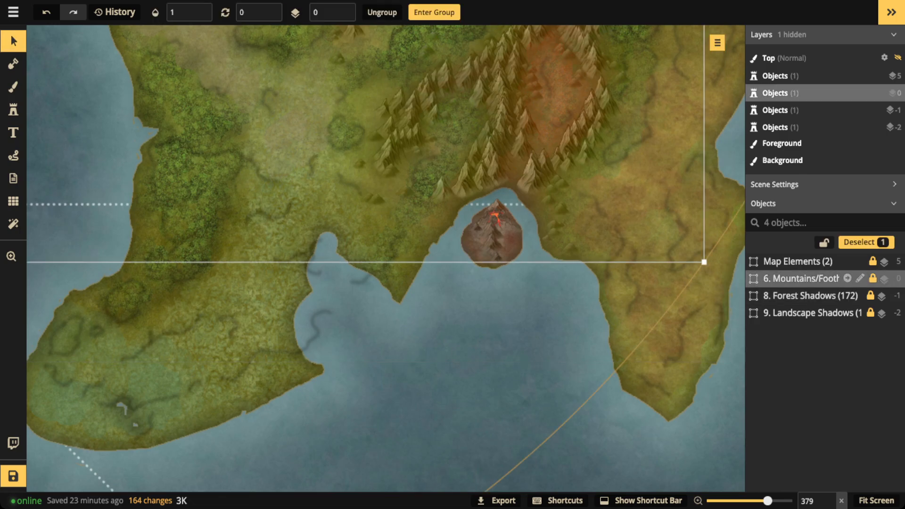
left_click(801, 295)
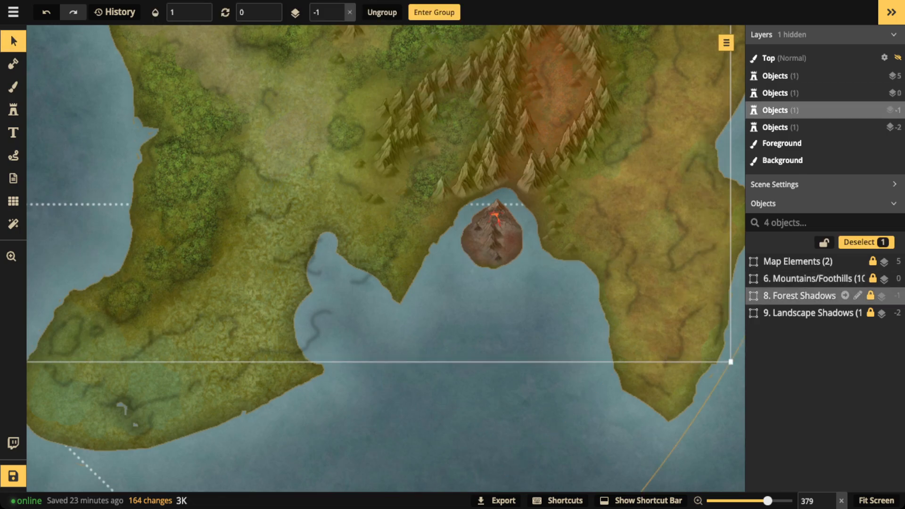
left_click(845, 295)
left_click(760, 242)
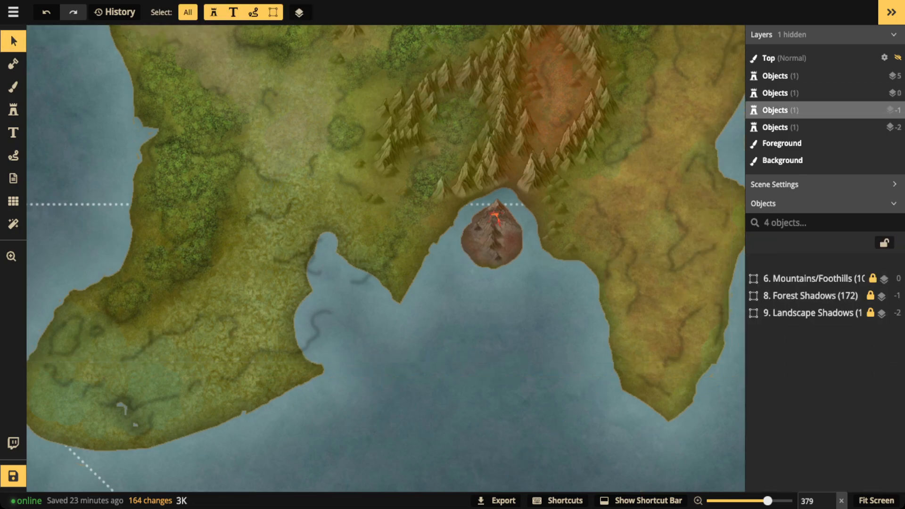
left_click(801, 312)
key("Delete")
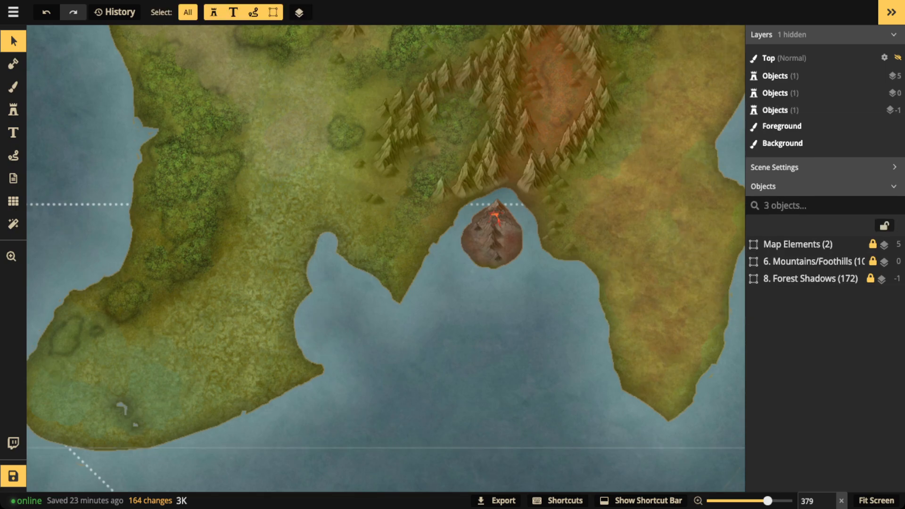
- Subtract land with the rough-edged mask at size 1 to make the bay southwest of the volcano jagged, clearing its leftover slivers
scroll(341, 190, "down", 2)
left_click_drag(333, 274, 407, 266)
scroll(406, 263, "up", 4)
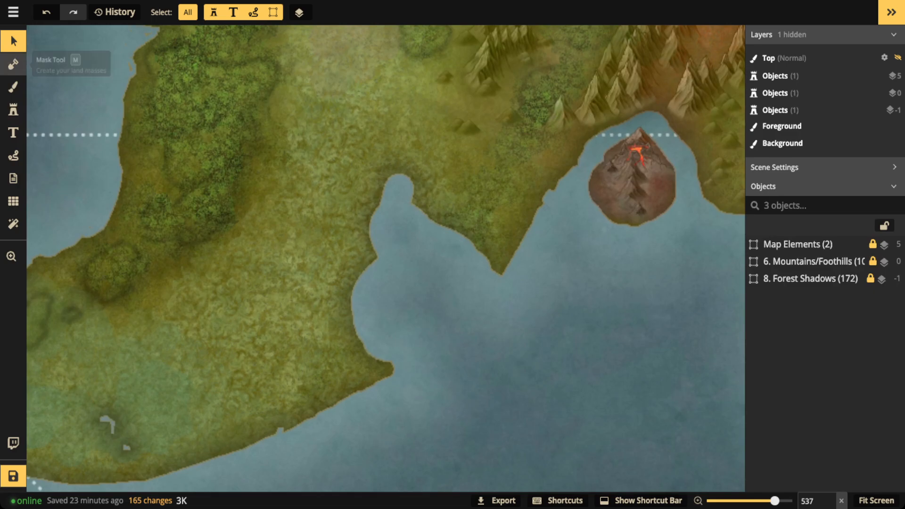
left_click(13, 63)
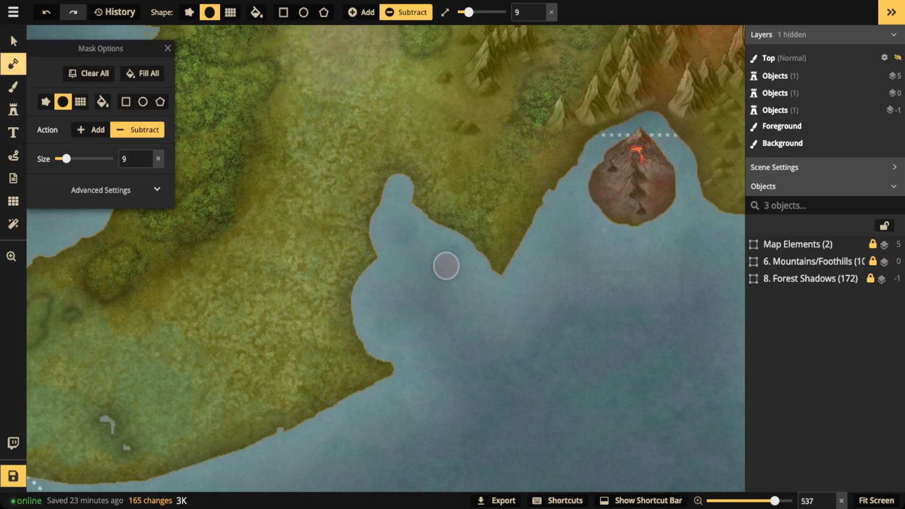
mouse_move(413, 181)
left_mouse_down()
mouse_move(391, 182)
mouse_move(389, 212)
left_mouse_up()
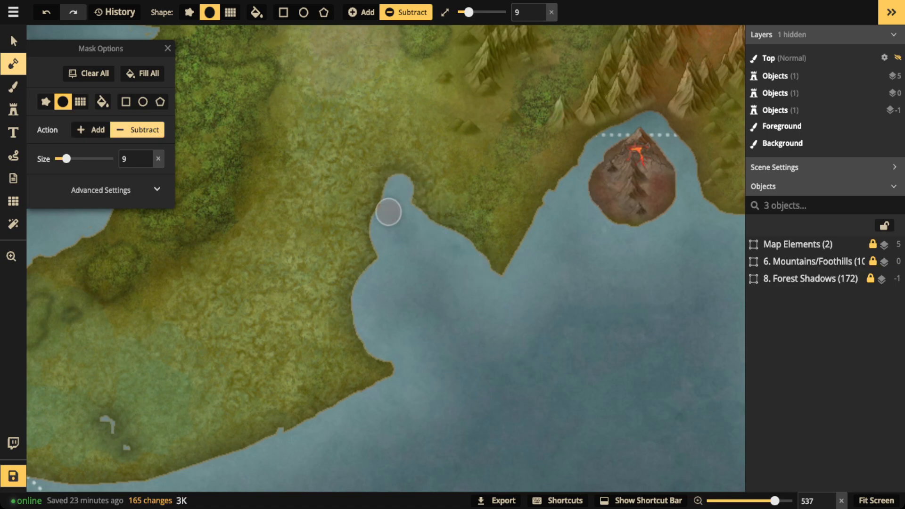
left_click(45, 101)
left_click_drag(66, 159, 18, 157)
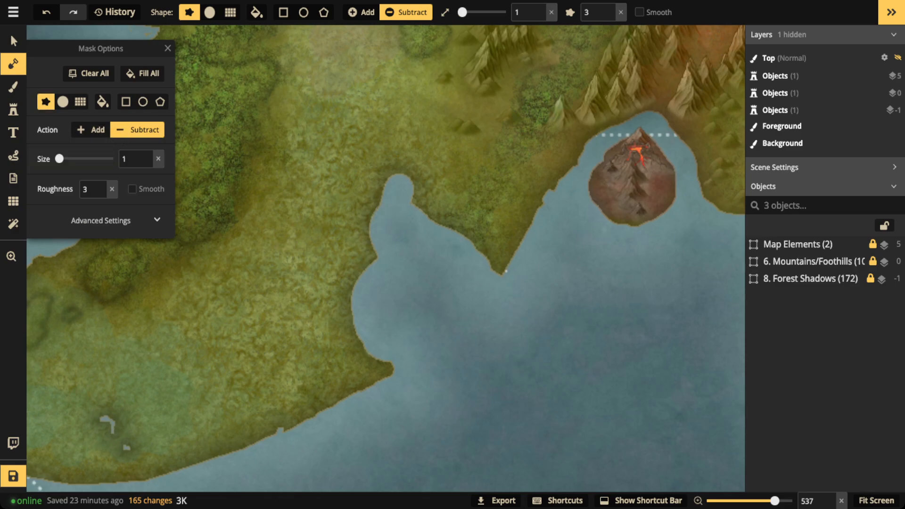
mouse_move(505, 272)
left_mouse_down()
mouse_move(486, 251)
mouse_move(419, 213)
mouse_move(415, 168)
mouse_move(381, 179)
mouse_move(378, 251)
mouse_move(350, 327)
mouse_move(360, 349)
mouse_move(404, 353)
left_mouse_up()
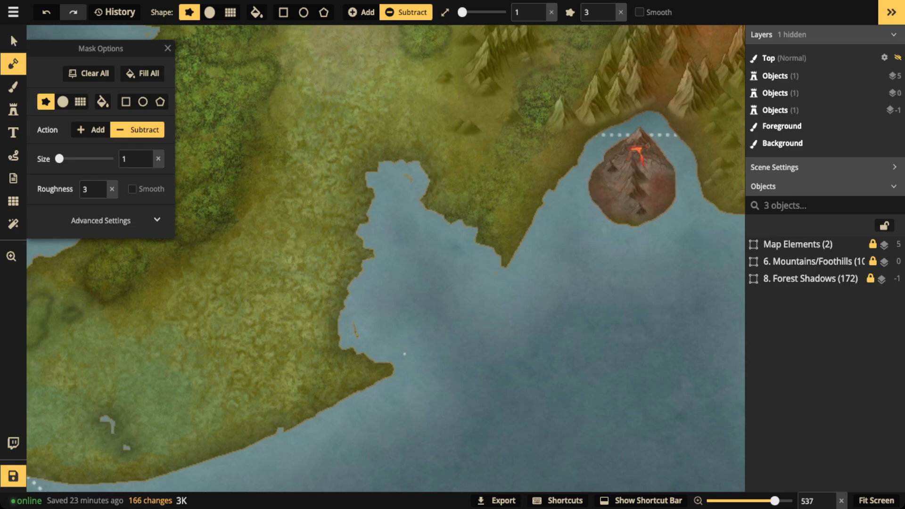
left_click_drag(354, 336, 355, 308)
mouse_move(403, 171)
left_mouse_down()
mouse_move(410, 190)
mouse_move(418, 173)
left_mouse_up()
- Set the rough-edged mask to Add at size 1 and build small land projections on the bay's western and eastern shores
scroll(445, 318, "down", 10)
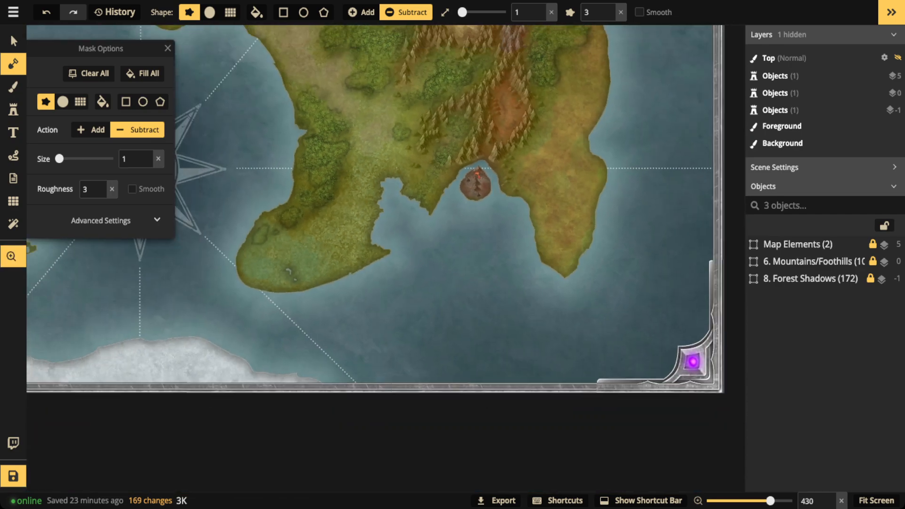
scroll(466, 316, "up", 4)
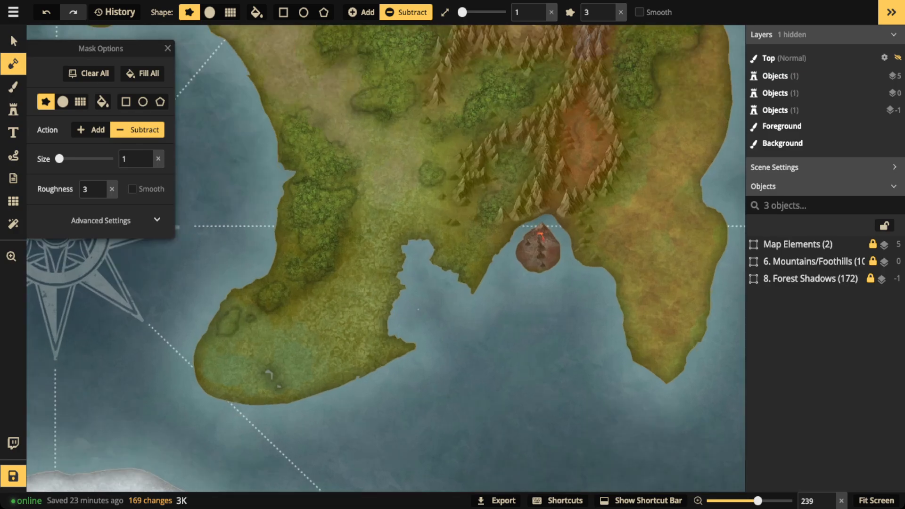
scroll(405, 302, "up", 4)
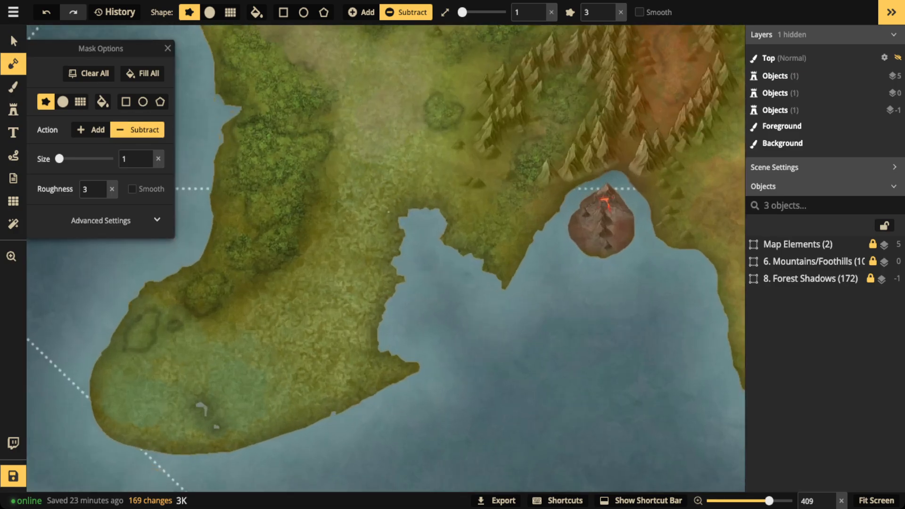
left_click(91, 130)
left_click_drag(64, 159, 22, 157)
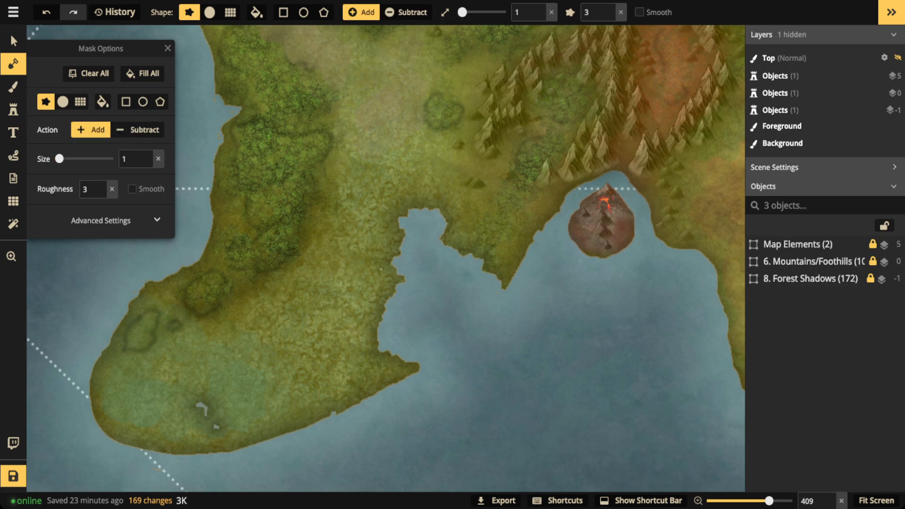
scroll(387, 268, "up", 2)
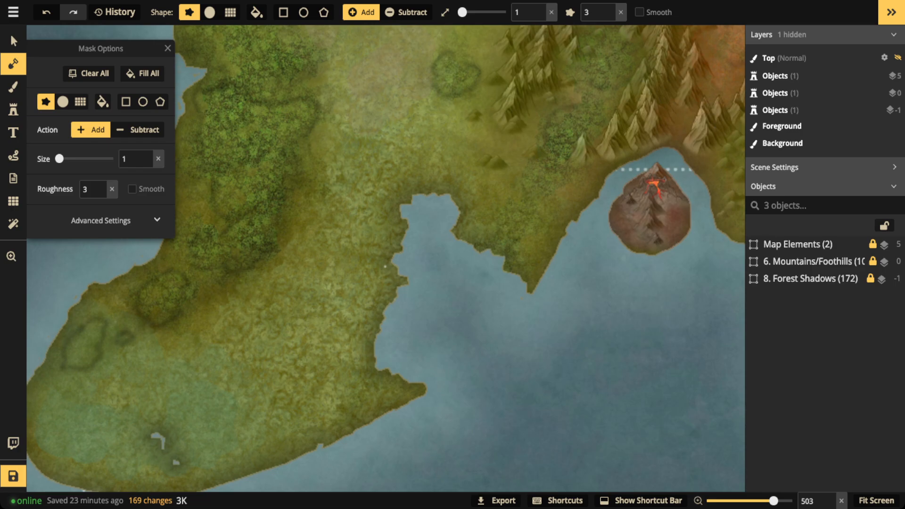
left_click(398, 316)
left_click(392, 316)
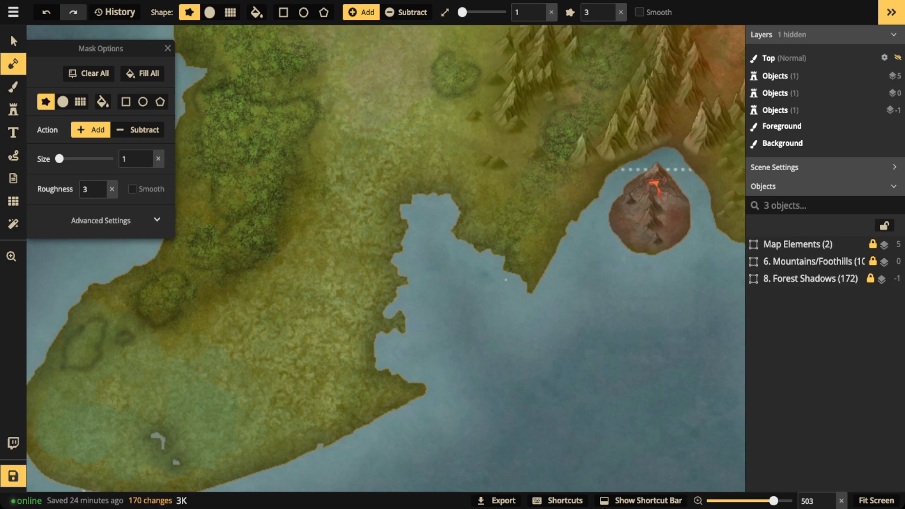
left_click(485, 260)
key("ctrl+z")
- Dab small islets beside the headland west of the volcano, inside the bay and its northern inlet, and off the southern coast
left_click(563, 272)
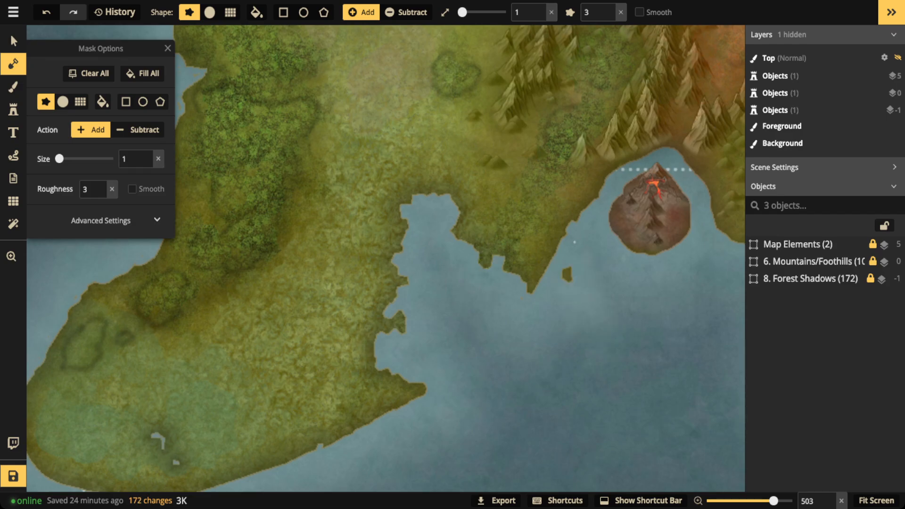
left_click(575, 243)
left_click(421, 212)
left_click(413, 355)
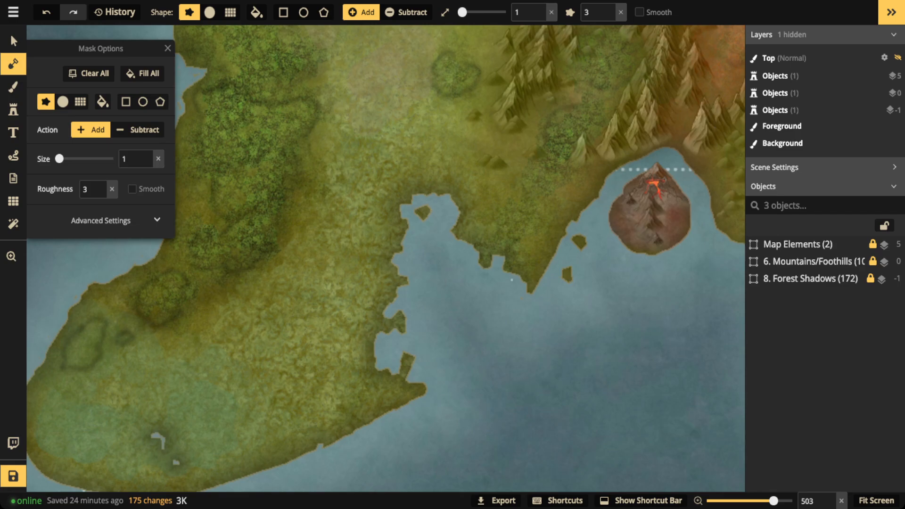
left_click(506, 289)
left_click(385, 426)
left_click(307, 466)
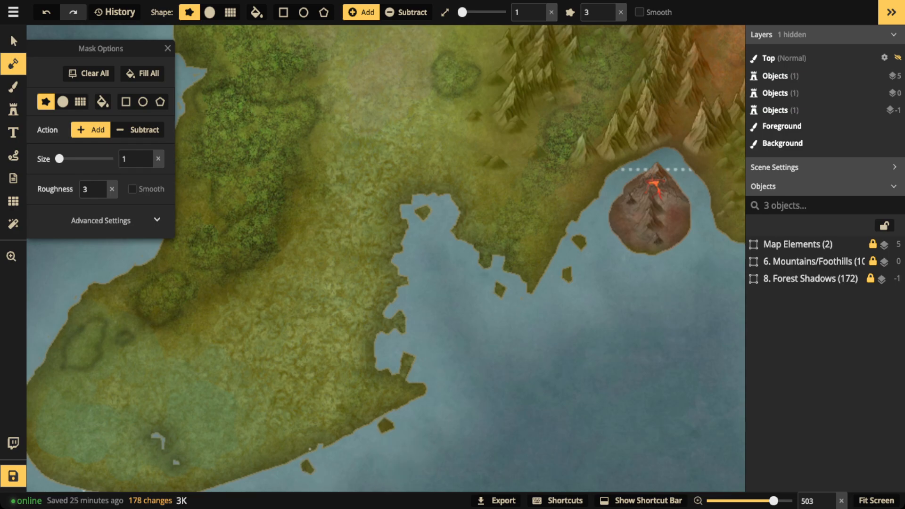
- Subtract jagged channels to detach islands from the bay's southern cape, the coast southwest of it, and the headland west of the volcano
left_click(137, 130)
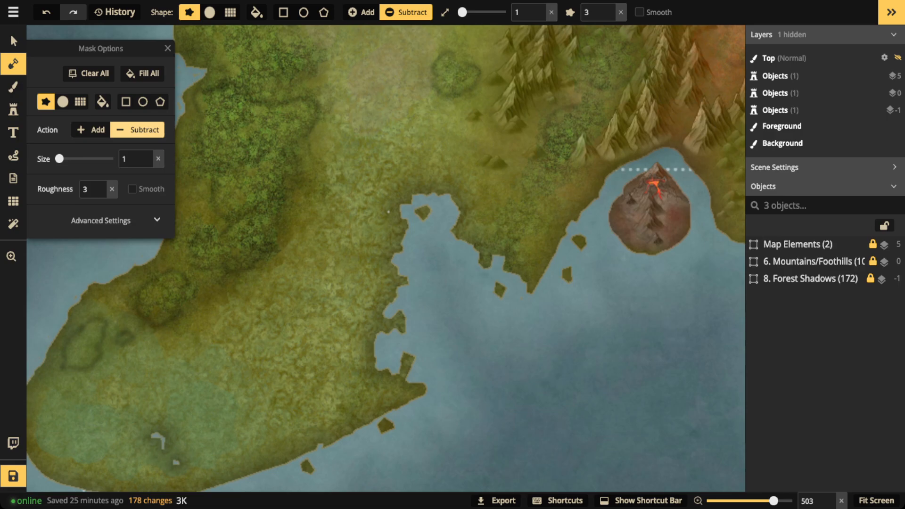
scroll(473, 251, "down", 3)
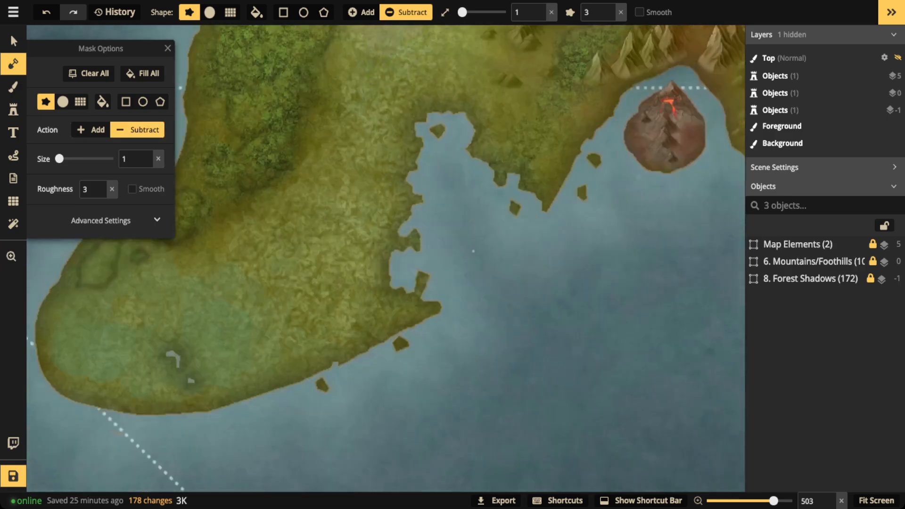
mouse_move(395, 280)
left_mouse_down()
mouse_move(378, 325)
mouse_move(384, 334)
mouse_move(411, 328)
left_mouse_up()
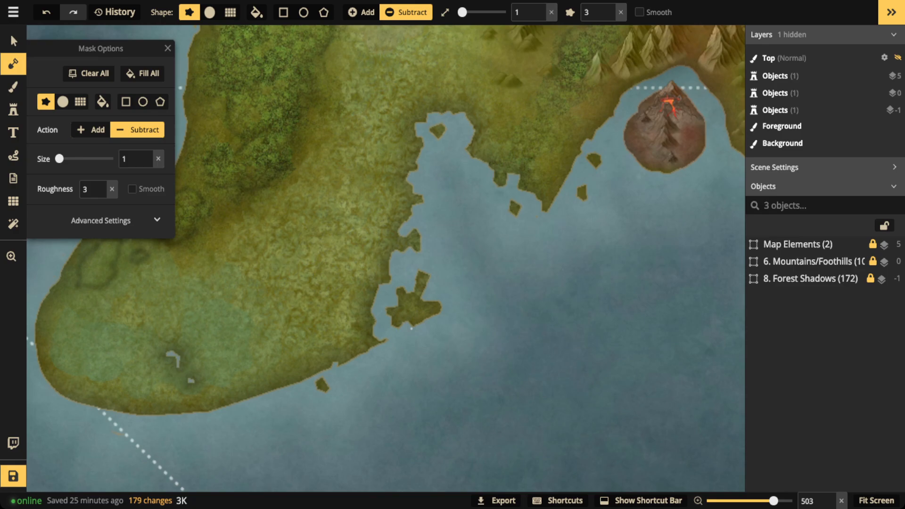
mouse_move(341, 370)
left_mouse_down()
mouse_move(327, 352)
mouse_move(266, 351)
mouse_move(237, 389)
mouse_move(259, 403)
mouse_move(304, 387)
mouse_move(327, 369)
mouse_move(325, 347)
left_mouse_up()
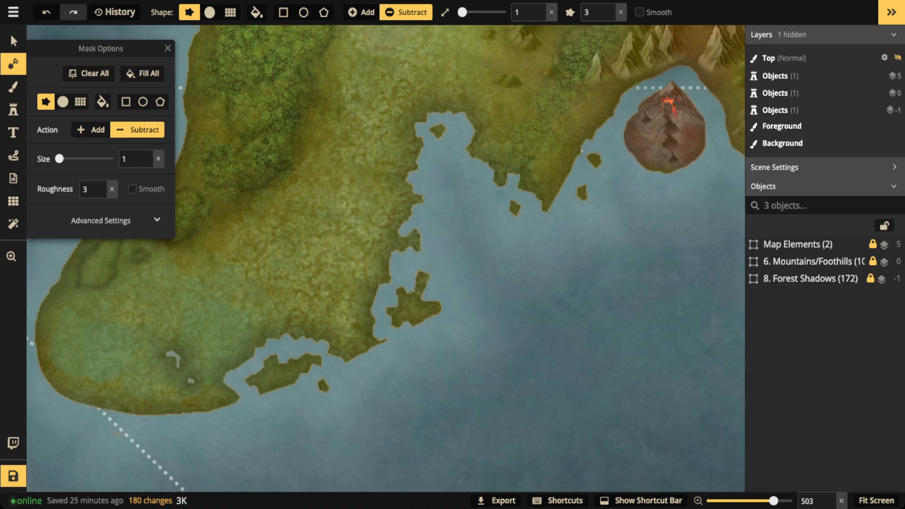
mouse_move(582, 151)
left_mouse_down()
mouse_move(570, 143)
mouse_move(523, 158)
mouse_move(508, 181)
mouse_move(489, 181)
left_mouse_up()
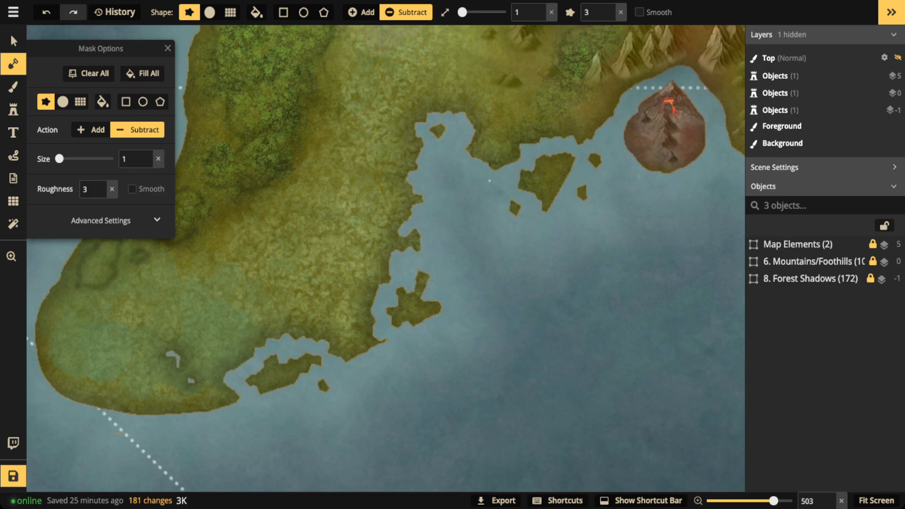
- Carve jagged channels into the southeastern peninsula, splitting off a long island on its west coast and a small one on its east coast
key("space")
left_click_drag(597, 295, 354, 355)
left_click_drag(490, 313, 345, 302)
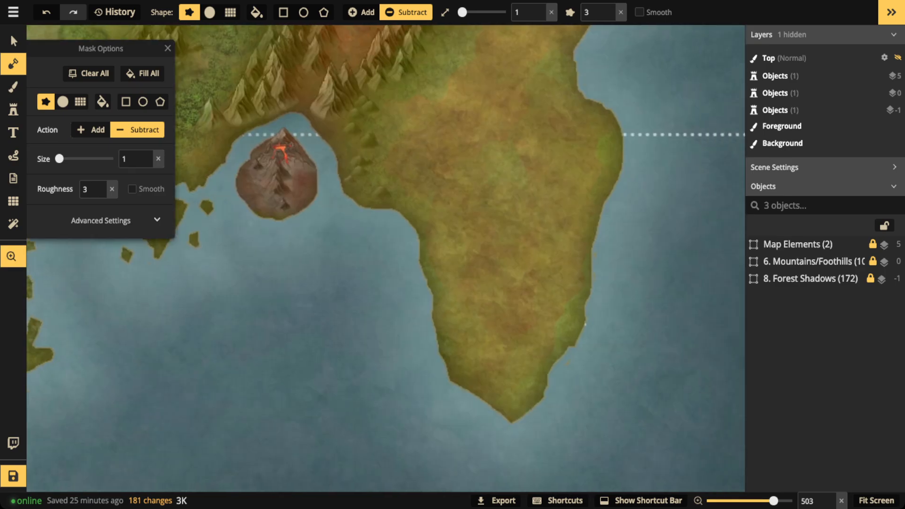
left_click_drag(585, 325, 573, 280)
mouse_move(413, 257)
left_mouse_down()
mouse_move(444, 267)
mouse_move(461, 296)
mouse_move(457, 374)
left_mouse_up()
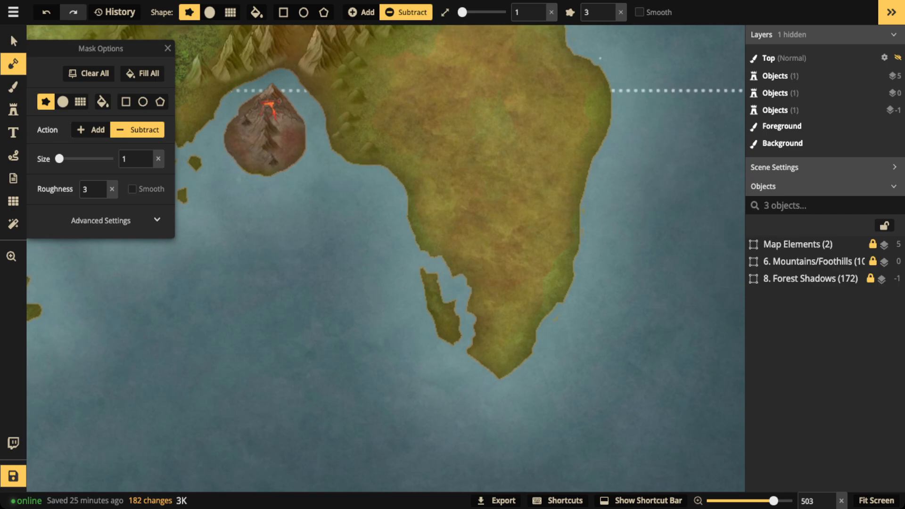
left_click_drag(599, 58, 585, 103)
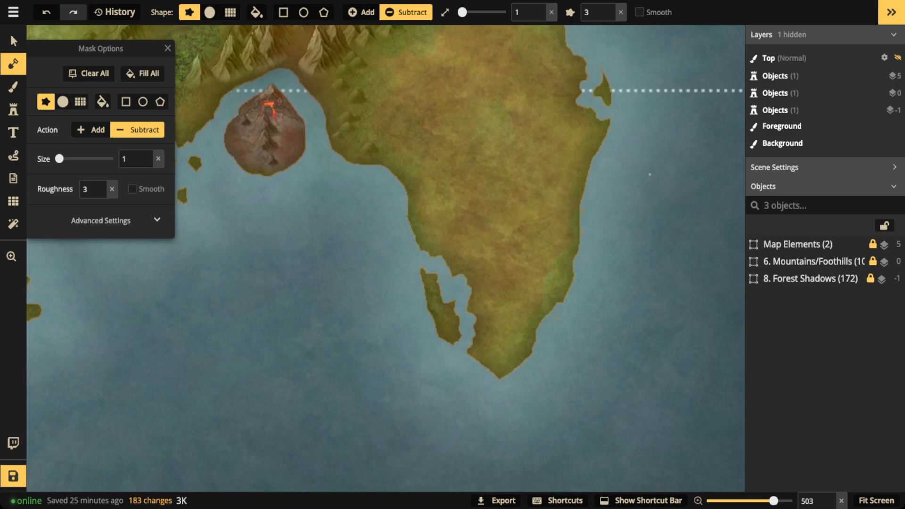
- Set the mask to a circle of size 3 and carve a smooth channel detaching an island from the peninsula's lower east coast
left_click(63, 101)
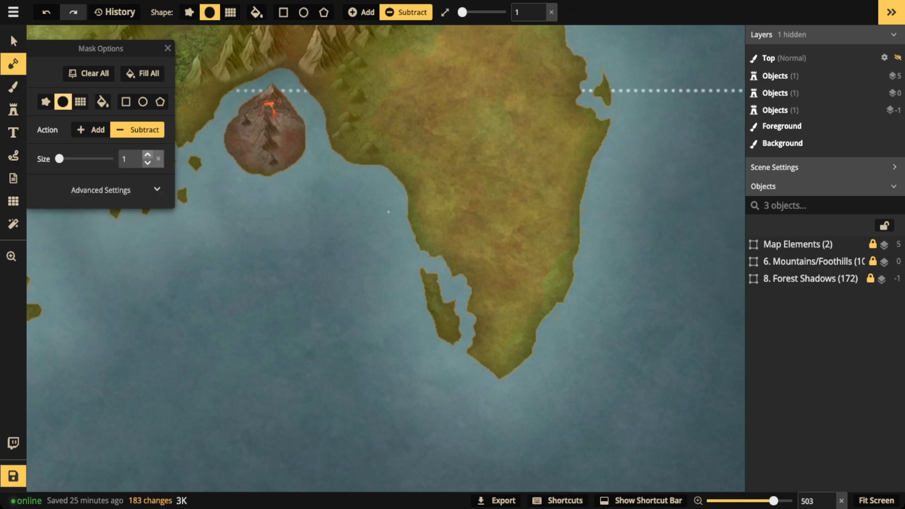
left_click(147, 155)
left_click(147, 155)
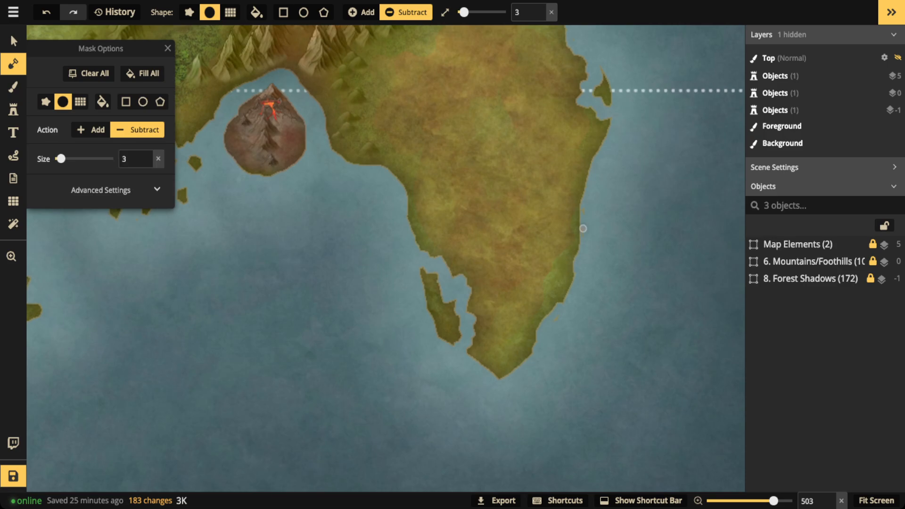
mouse_move(584, 200)
left_mouse_down()
mouse_move(538, 250)
mouse_move(536, 276)
mouse_move(558, 304)
mouse_move(577, 281)
left_mouse_up()
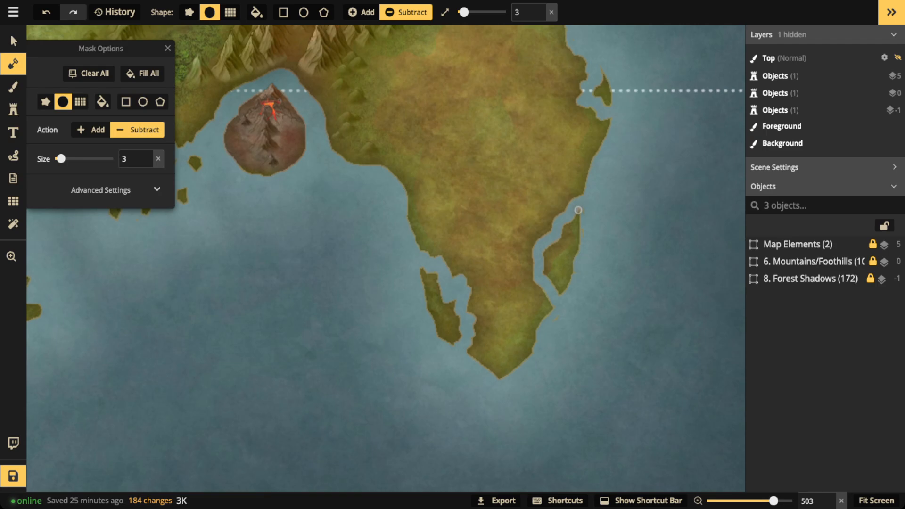
left_click_drag(578, 209, 582, 212)
- Examine the reworked southern coastlines of the eastern continent at a wider view
scroll(408, 161, "down", 5)
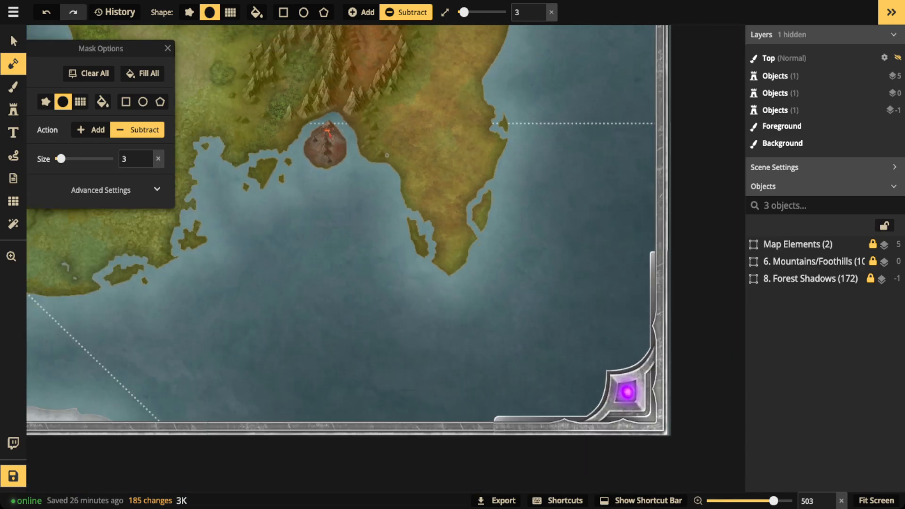
left_click_drag(327, 150, 507, 253)
scroll(466, 234, "down", 3)
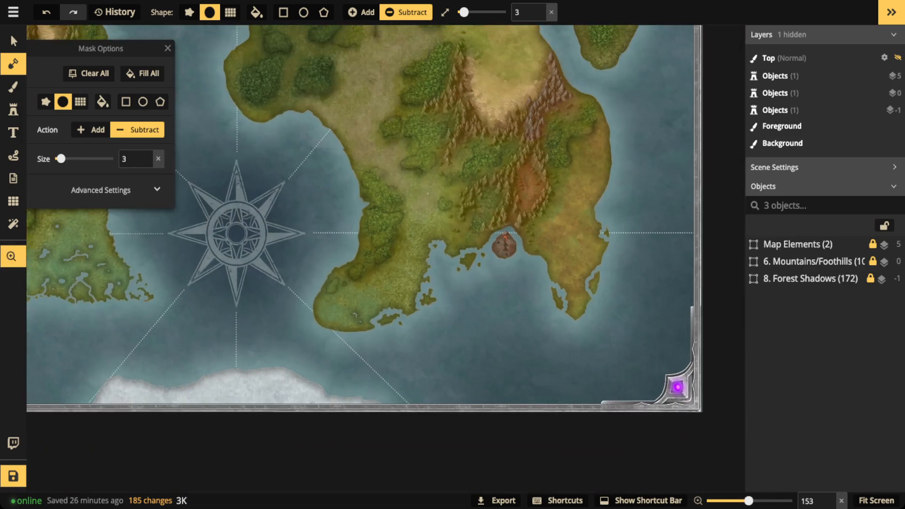
left_click_drag(429, 195, 479, 232)
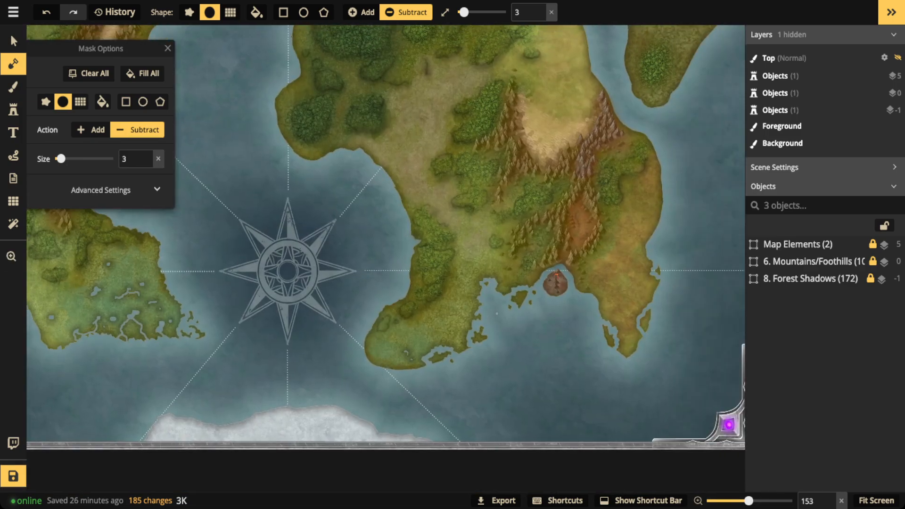
scroll(506, 268, "down", 3)
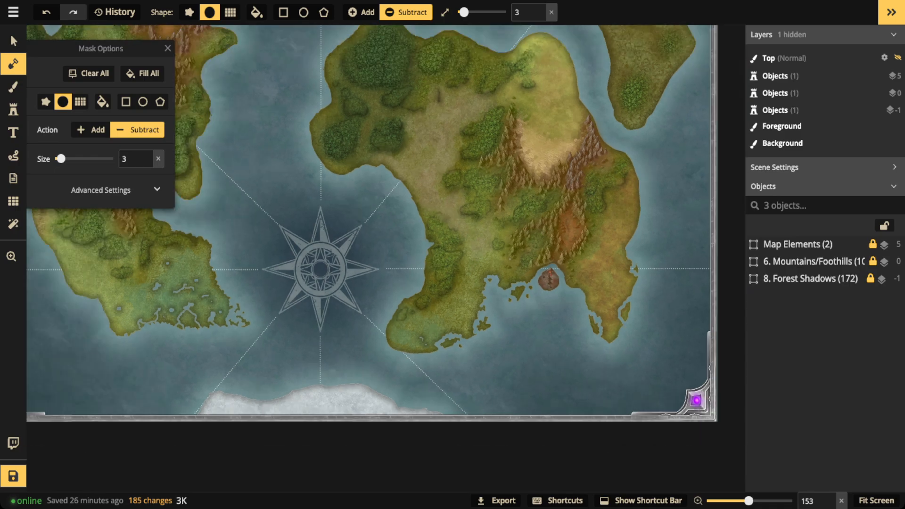
left_click_drag(426, 227, 505, 226)
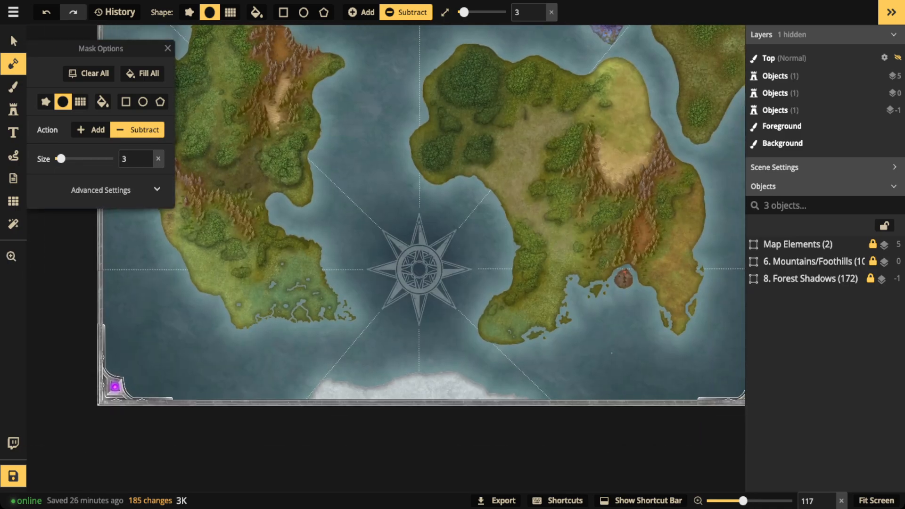
scroll(560, 316, "up", 5)
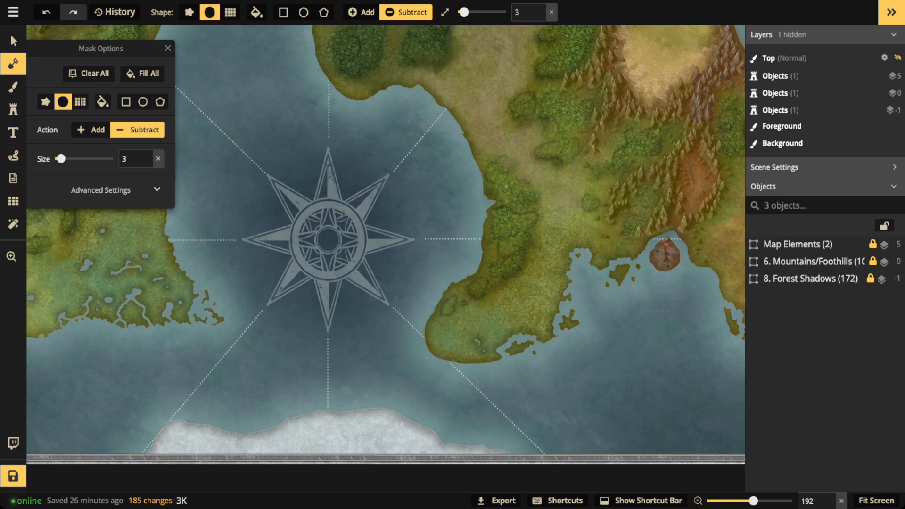
- Review the eastern continent's coasts up to a view of the whole map, and save the map
left_click_drag(505, 187, 401, 212)
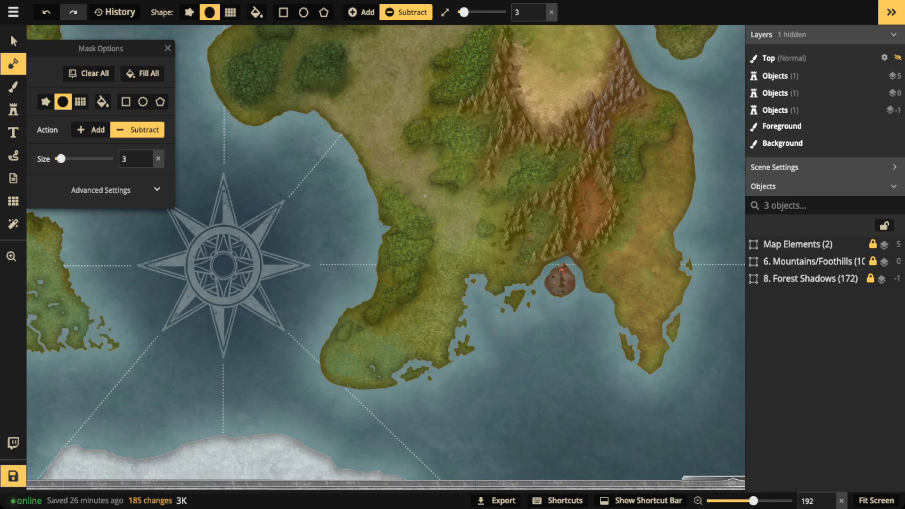
scroll(495, 127, "up", 2)
left_click_drag(494, 126, 402, 239)
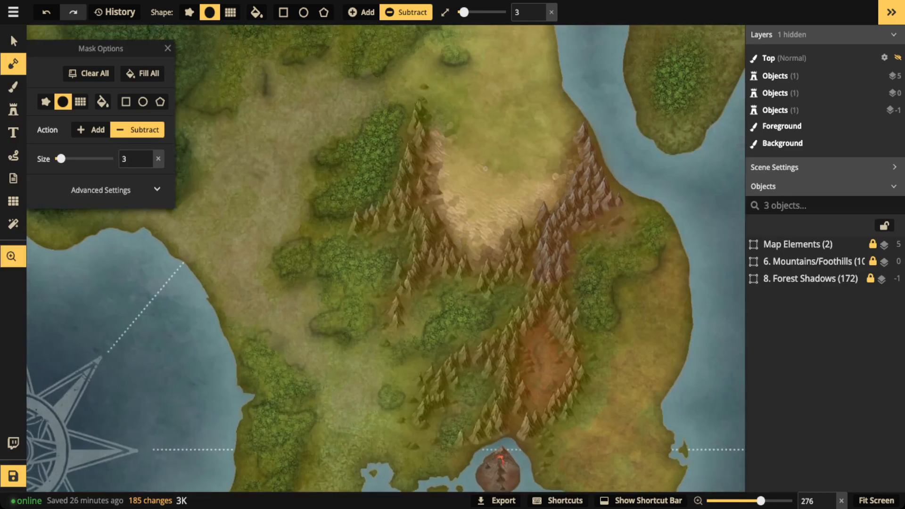
left_click_drag(488, 105, 435, 252)
left_click_drag(287, 114, 294, 204)
scroll(294, 204, "down", 4)
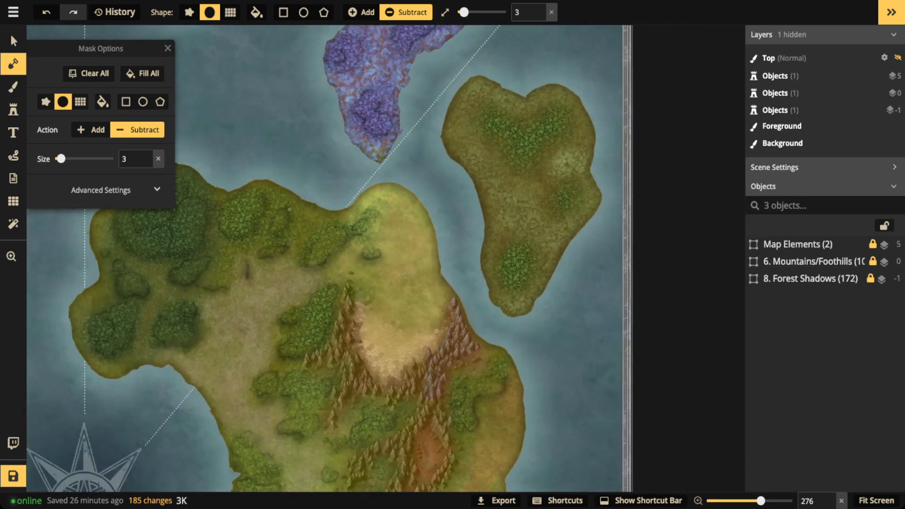
scroll(295, 204, "down", 6)
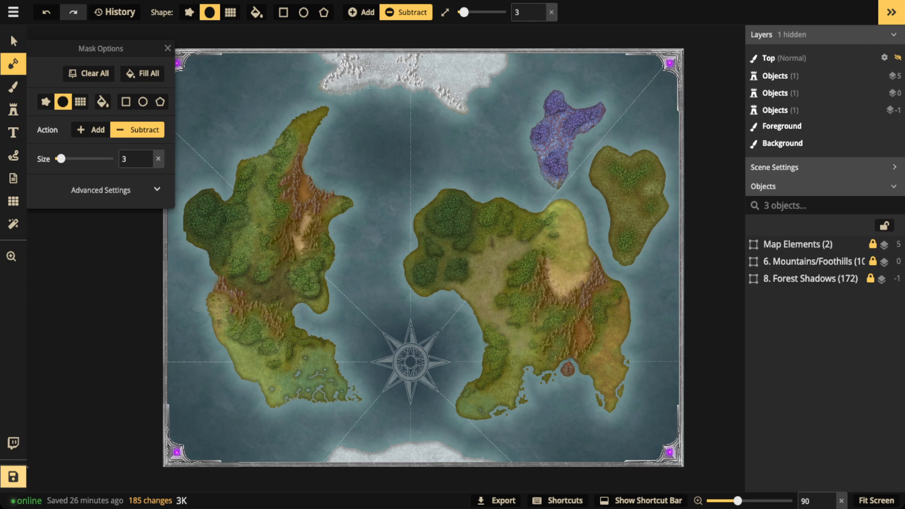
key("ctrl+s")
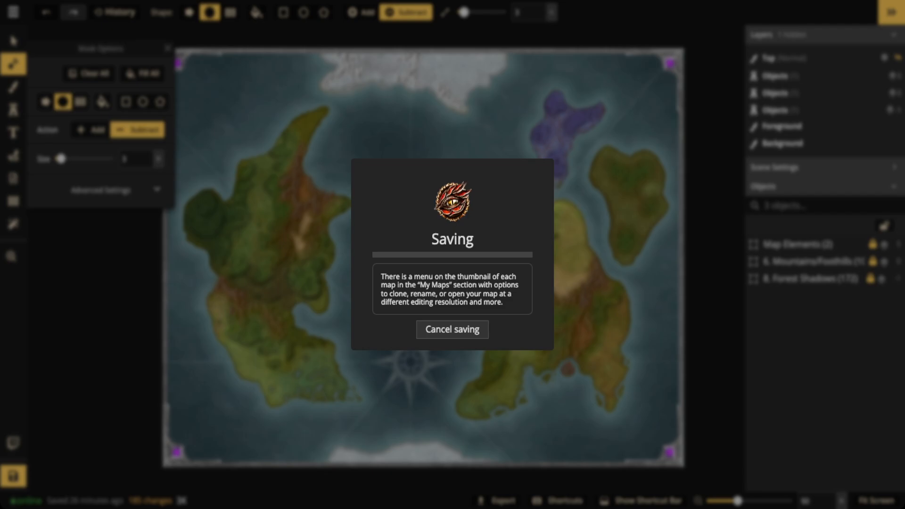
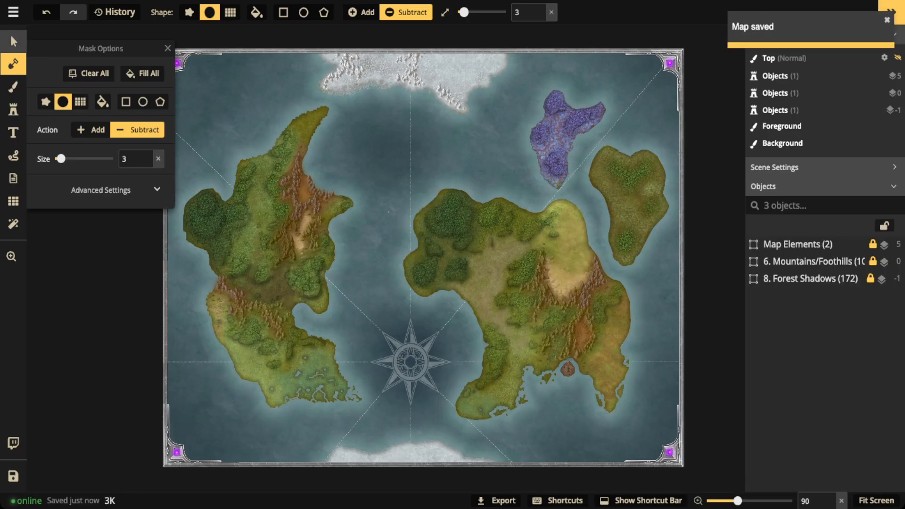
- Add land with a rough mask of size 1 and roughness 3 to roughen the eastern continent's northern and northwestern coastline
left_click(13, 41)
scroll(415, 211, "up", 5)
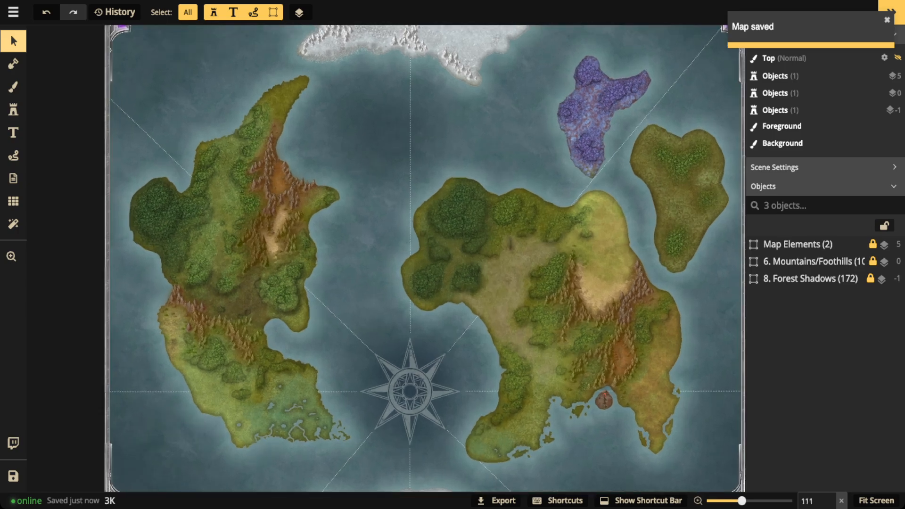
scroll(660, 297, "up", 3)
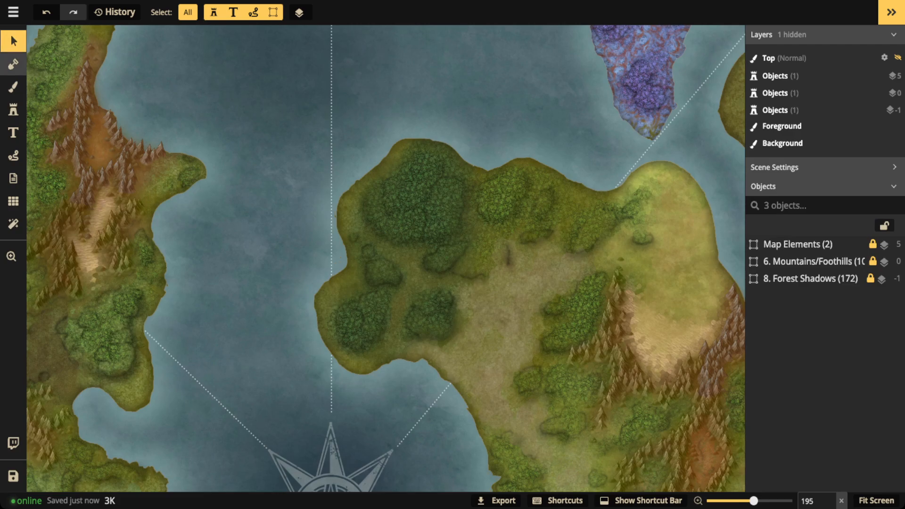
left_click(13, 63)
left_click(46, 102)
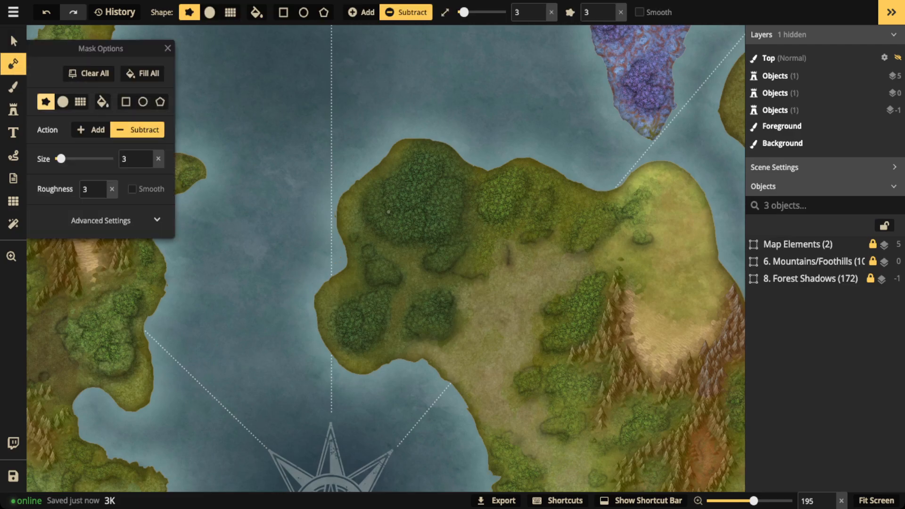
left_click(90, 129)
scroll(437, 159, "up", 10)
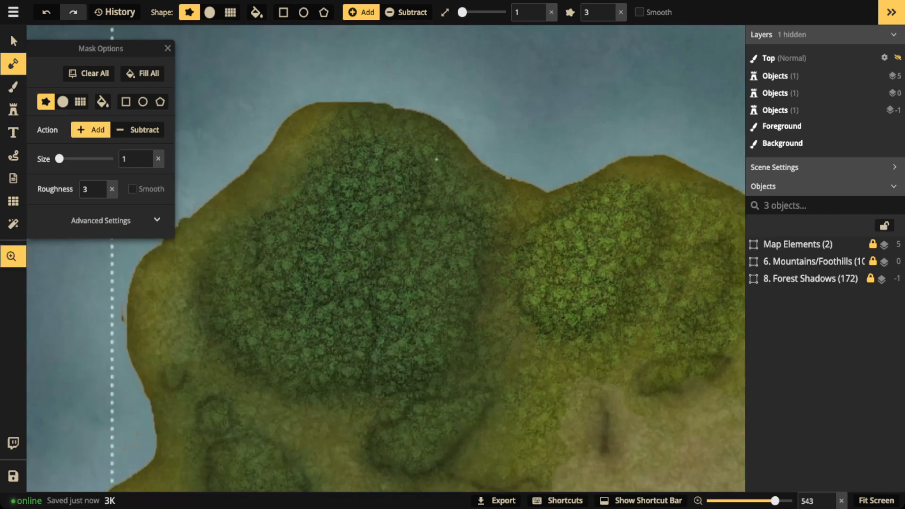
left_click_drag(436, 159, 463, 220)
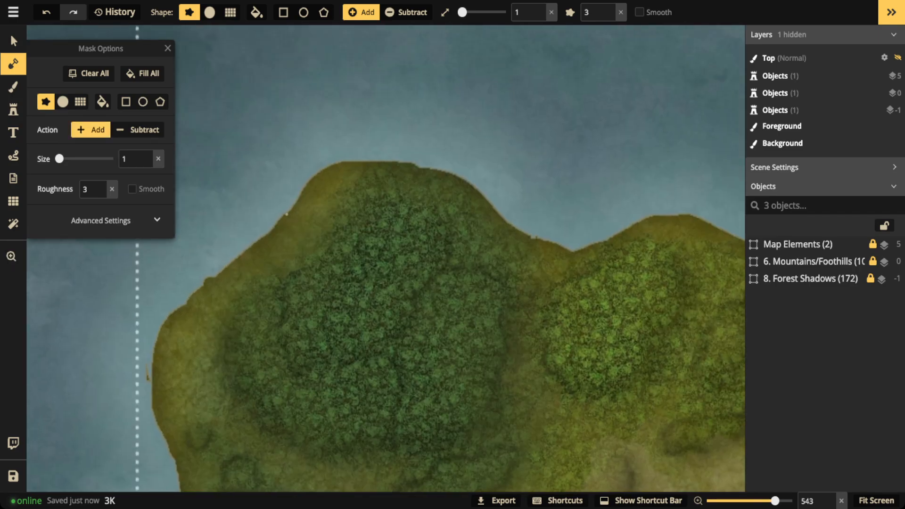
scroll(349, 84, "down", 5)
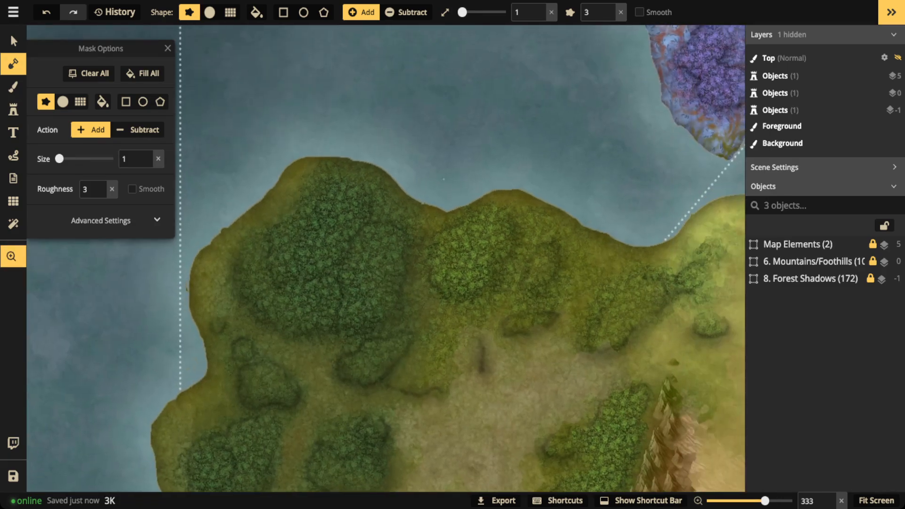
left_click_drag(444, 179, 400, 222)
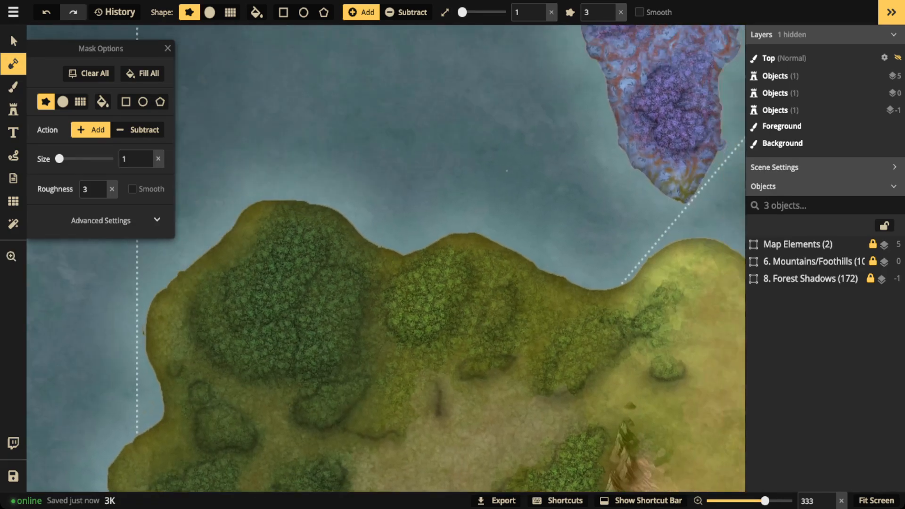
scroll(519, 184, "down", 2)
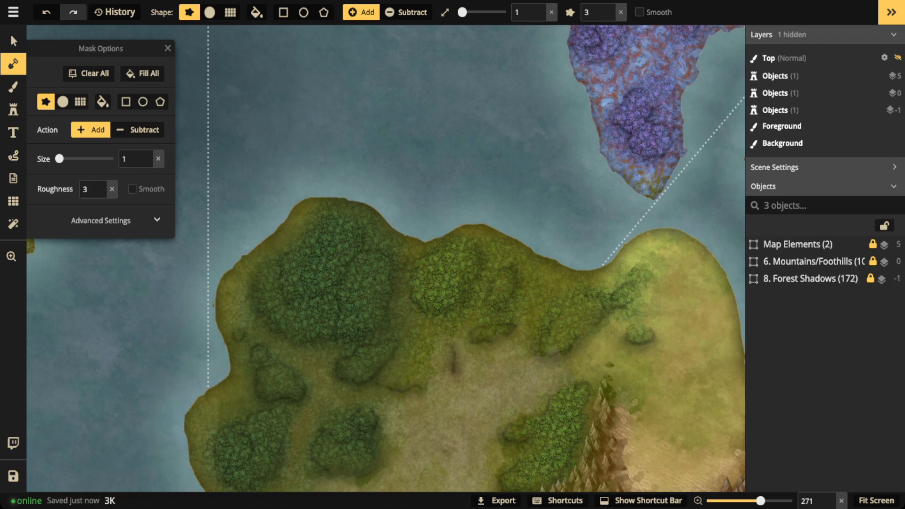
left_click_drag(647, 233, 616, 257)
mouse_move(622, 254)
left_mouse_down()
mouse_move(605, 266)
mouse_move(545, 259)
mouse_move(479, 226)
mouse_move(400, 233)
mouse_move(323, 195)
mouse_move(282, 209)
mouse_move(258, 251)
left_mouse_up()
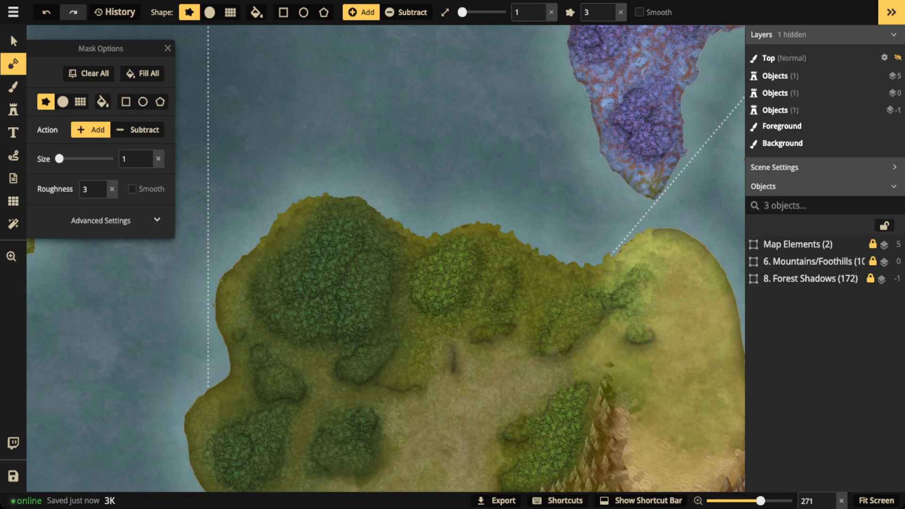
mouse_move(222, 279)
left_mouse_down()
mouse_move(229, 372)
mouse_move(197, 401)
mouse_move(188, 424)
left_mouse_up()
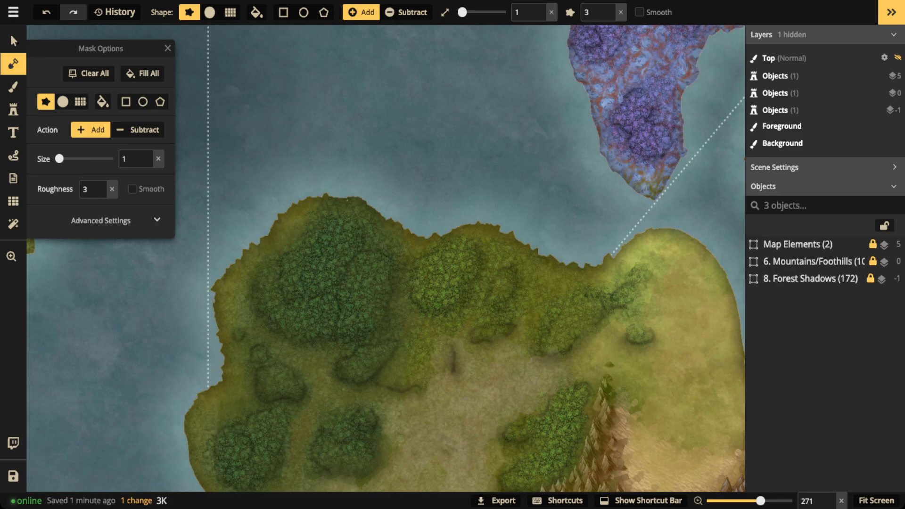
- Add jagged land spurs along the eastern continent's northern coast and a pointed cape at its northwestern corner
mouse_move(348, 201)
left_mouse_down()
mouse_move(312, 170)
mouse_move(304, 168)
mouse_move(317, 195)
mouse_move(310, 177)
mouse_move(303, 203)
mouse_move(304, 188)
left_mouse_up()
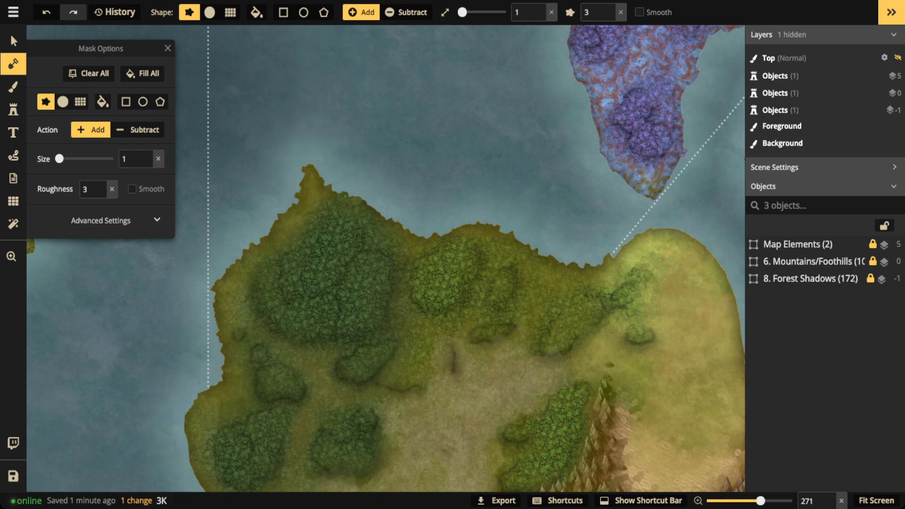
mouse_move(356, 199)
left_mouse_down()
mouse_move(360, 189)
mouse_move(347, 191)
left_mouse_up()
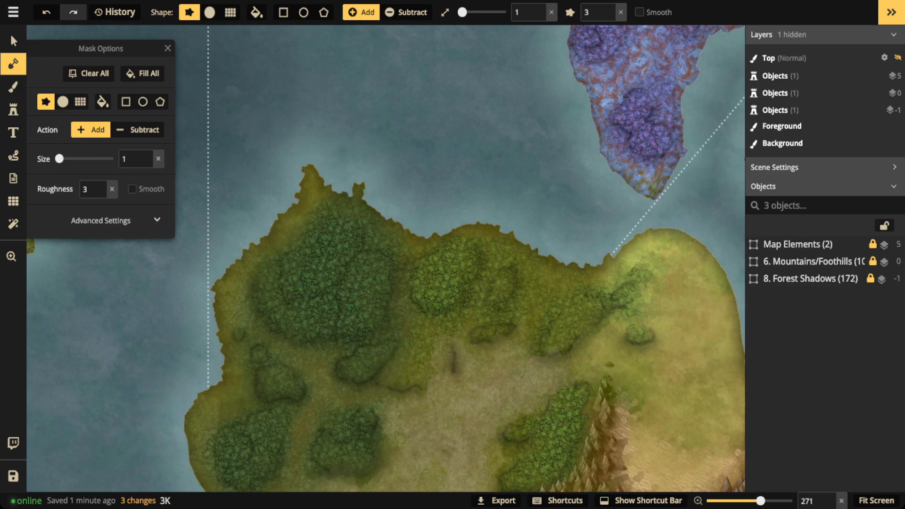
left_click_drag(265, 243, 267, 221)
left_click(262, 231)
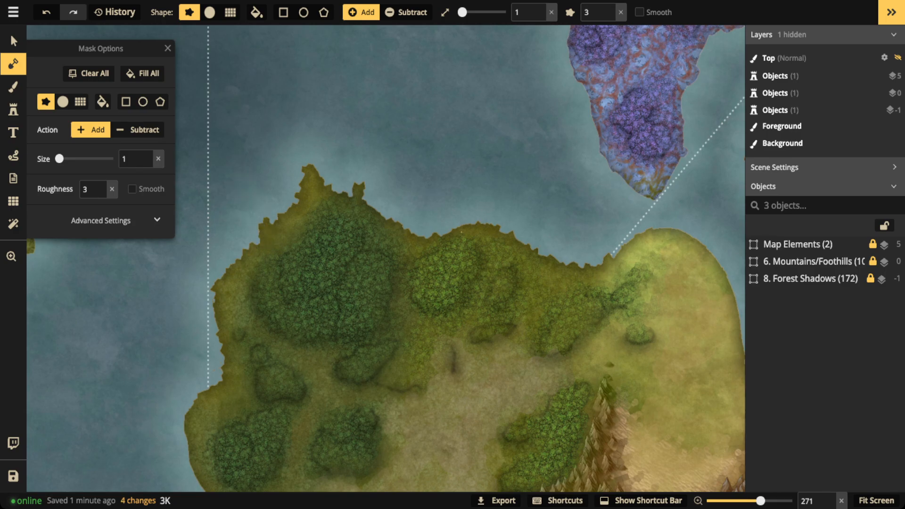
left_click_drag(462, 229, 472, 202)
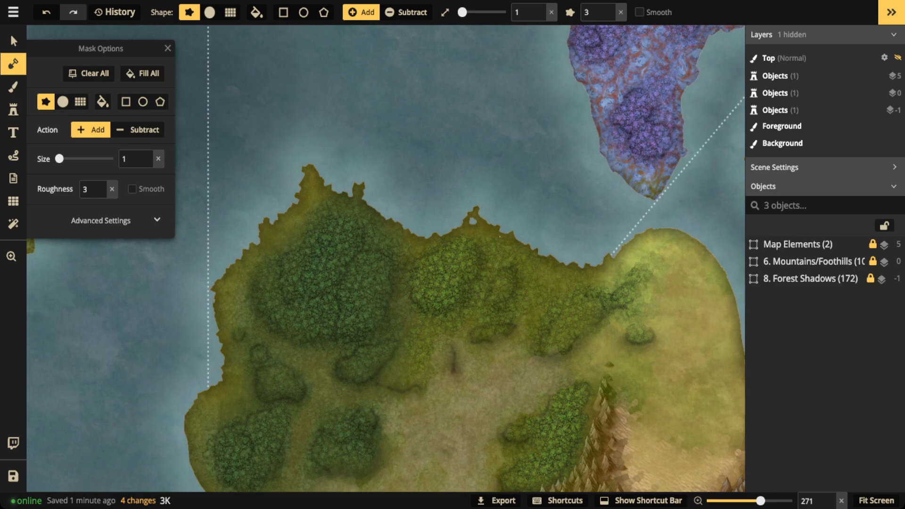
mouse_move(499, 236)
left_mouse_down()
mouse_move(514, 236)
mouse_move(521, 220)
mouse_move(520, 241)
mouse_move(511, 216)
left_mouse_up()
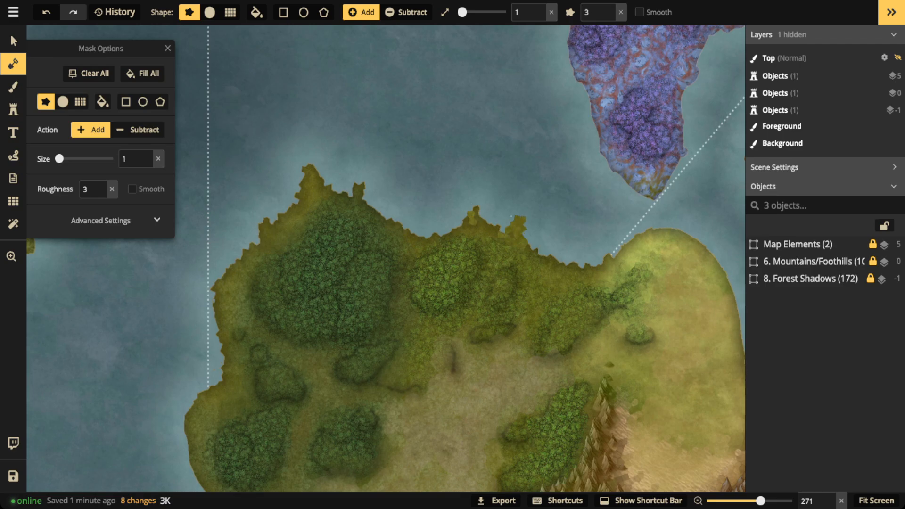
mouse_move(210, 307)
left_mouse_down()
mouse_move(184, 276)
mouse_move(218, 282)
mouse_move(199, 283)
mouse_move(214, 294)
mouse_move(191, 282)
left_mouse_up()
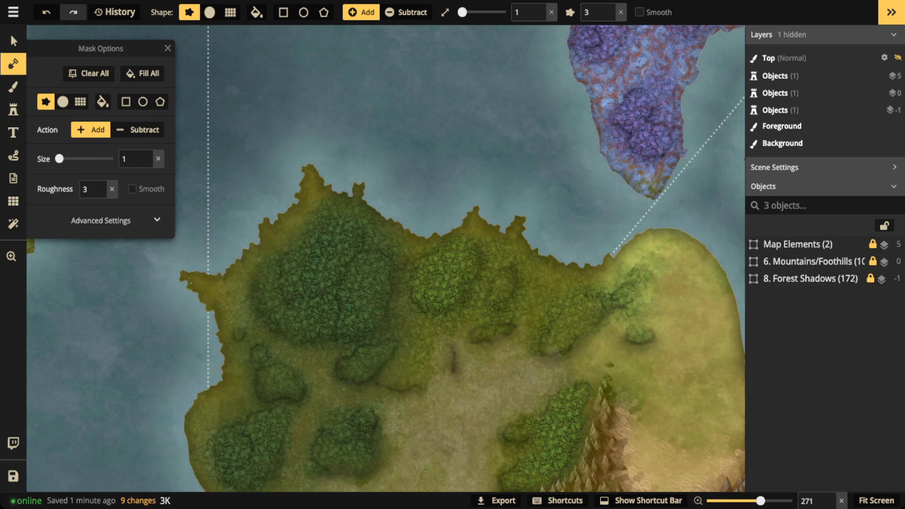
- Add a second jagged headland just northeast of the northwestern cape and small bumps on the coast beyond the northern spurs
scroll(190, 274, "down", 2)
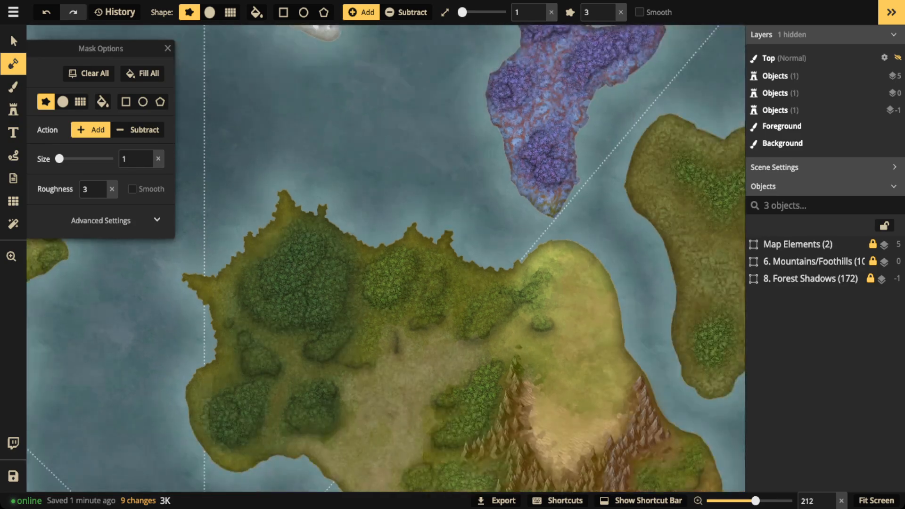
key("space")
left_click_drag(327, 233, 369, 219)
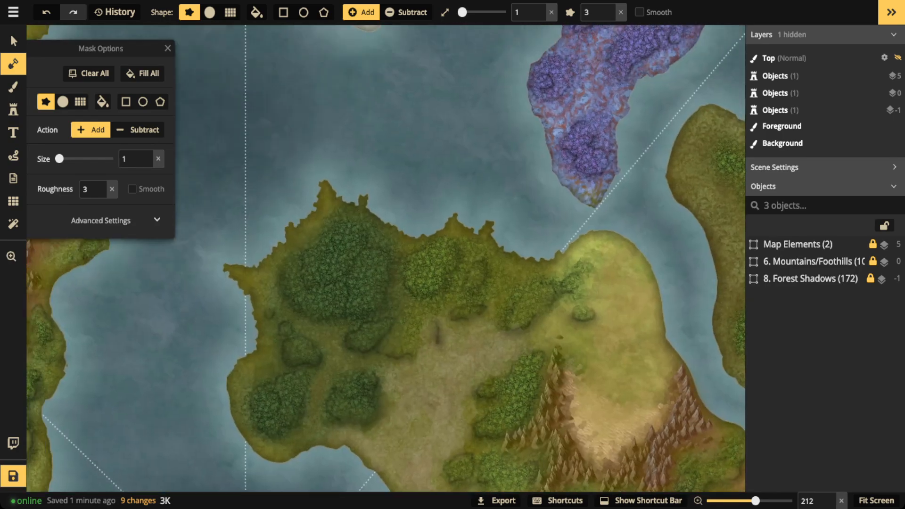
scroll(299, 244, "up", 3)
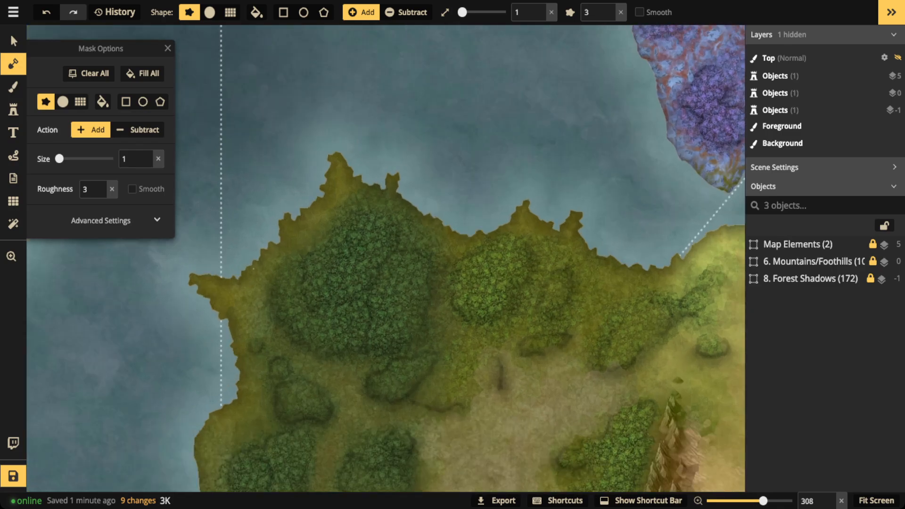
mouse_move(254, 268)
left_mouse_down()
mouse_move(239, 220)
mouse_move(271, 246)
mouse_move(239, 224)
mouse_move(256, 248)
left_mouse_up()
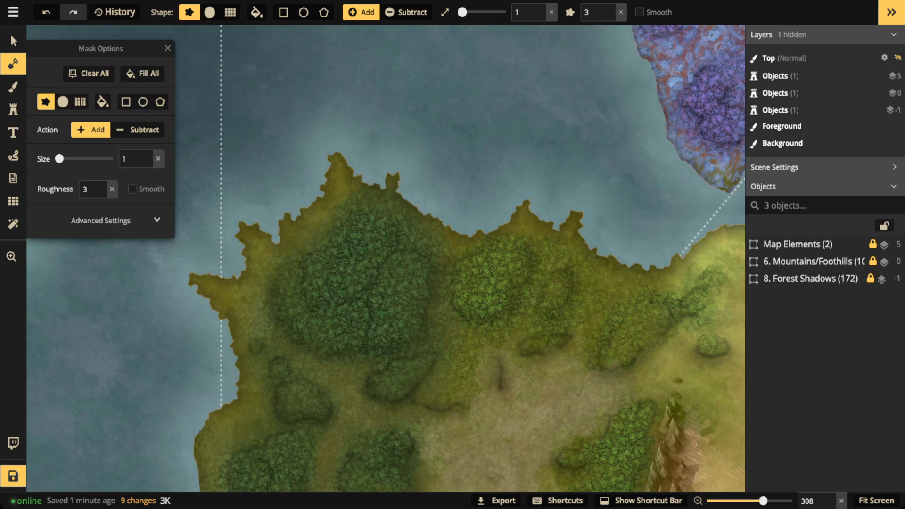
left_click(426, 212)
left_click(442, 219)
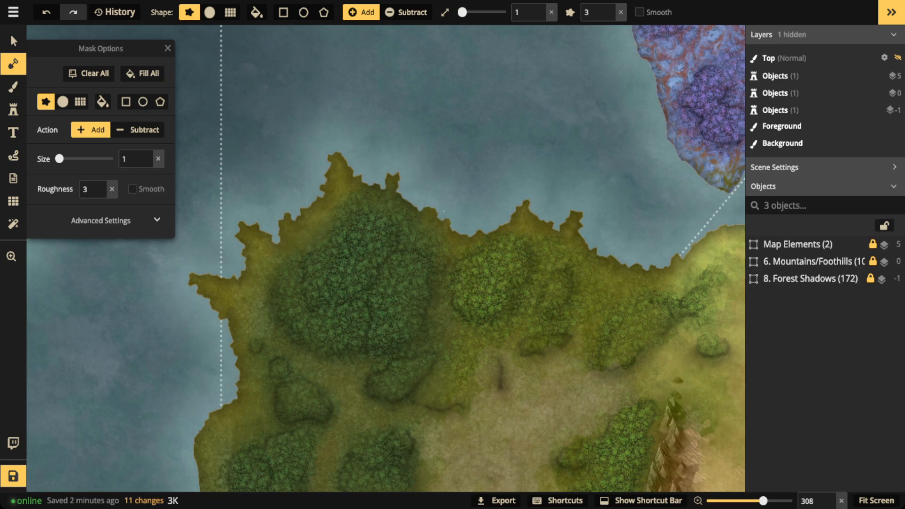
- Add a jagged headland on the continent's western bulge and a small islet just south of it
key("space")
left_click_drag(398, 343, 513, 189)
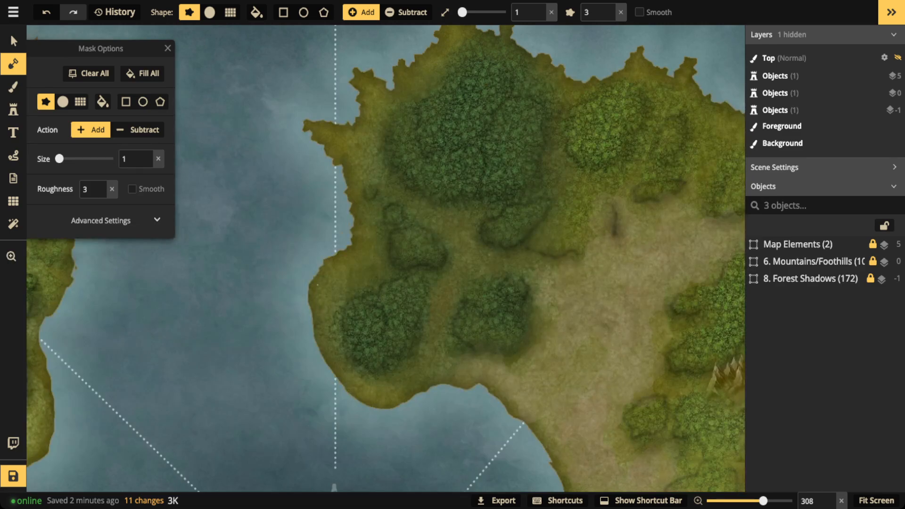
mouse_move(317, 285)
left_mouse_down()
mouse_move(273, 280)
mouse_move(275, 314)
mouse_move(294, 315)
mouse_move(305, 294)
mouse_move(280, 299)
mouse_move(289, 300)
mouse_move(286, 316)
mouse_move(304, 291)
mouse_move(283, 321)
mouse_move(313, 313)
mouse_move(295, 297)
left_mouse_up()
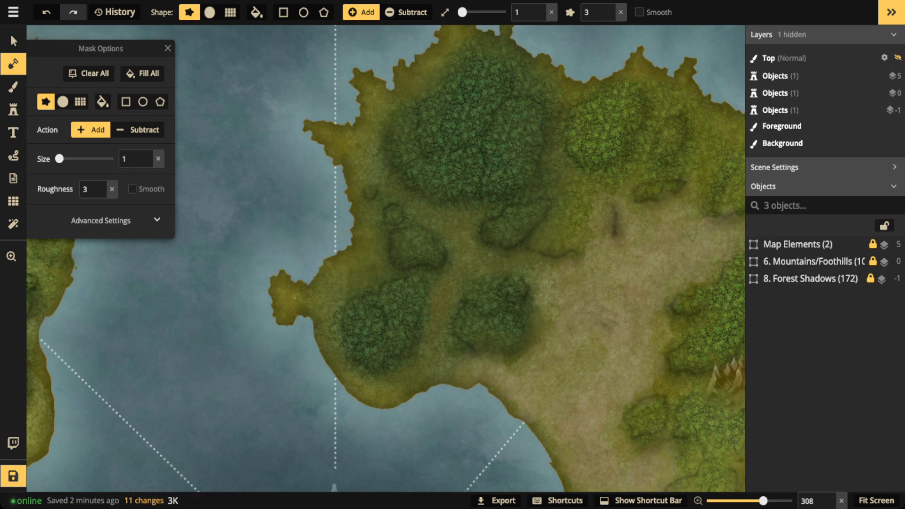
left_click_drag(296, 337, 296, 347)
left_click(299, 356)
left_click(291, 345)
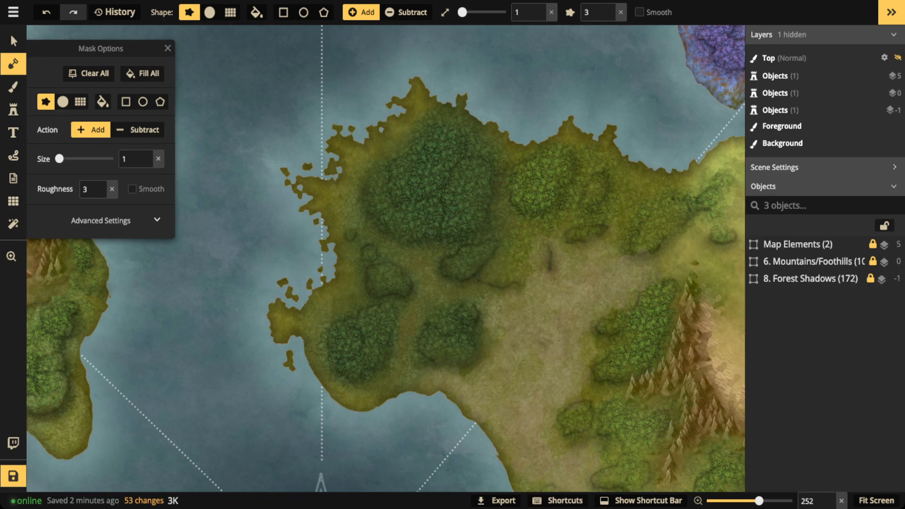
- Outline the northernmost cape with a red free-draw path of width 1.5, and delete the path
left_click(13, 155)
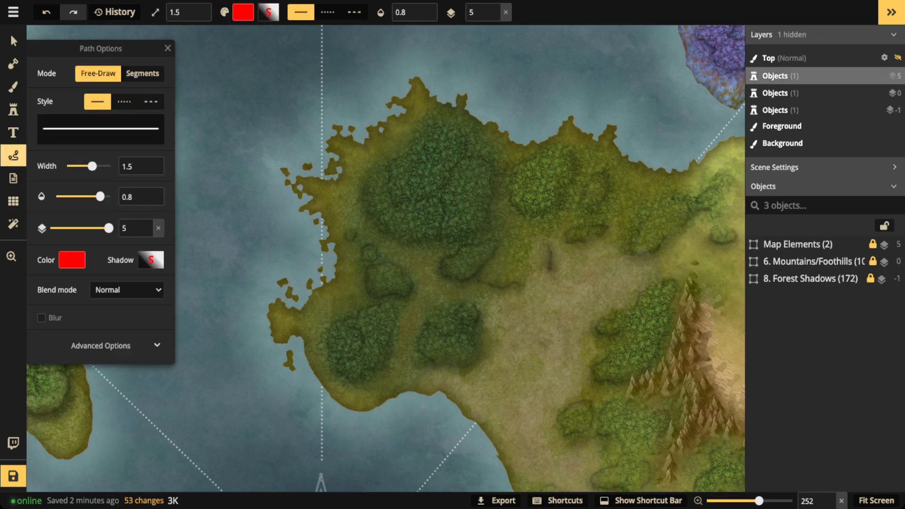
mouse_move(412, 79)
left_mouse_down()
mouse_move(432, 104)
mouse_move(413, 80)
left_mouse_up()
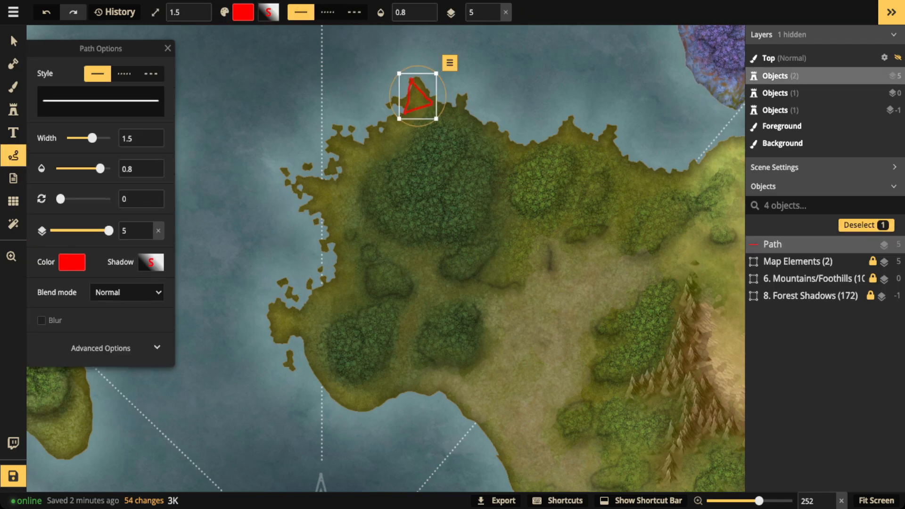
key("Delete")
left_click(340, 123)
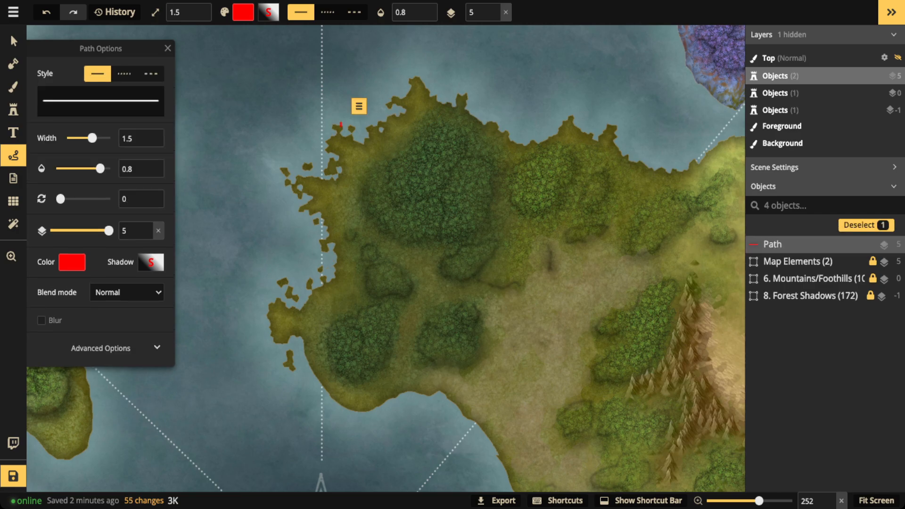
left_click(308, 135)
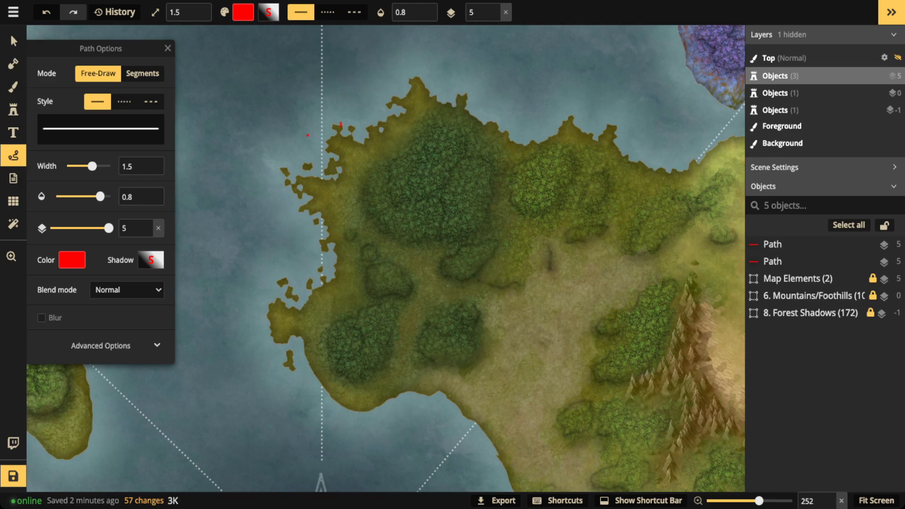
left_click(13, 41)
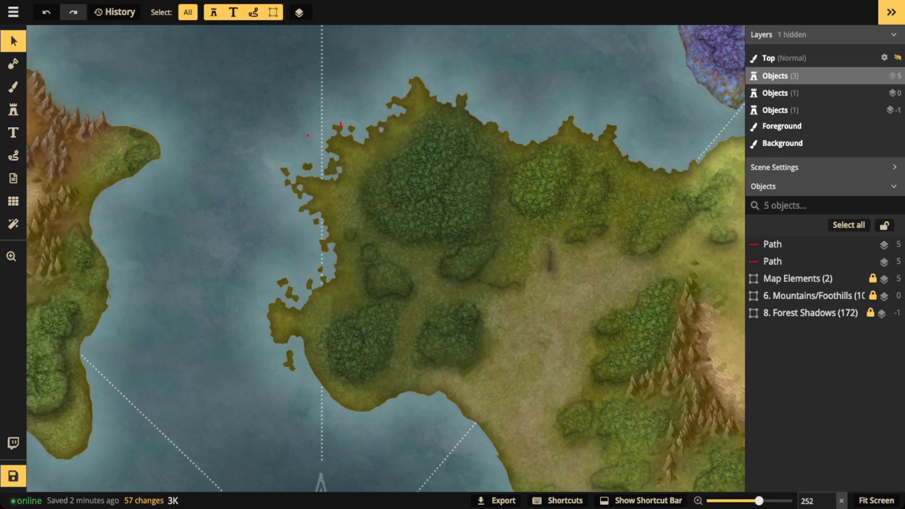
left_click(307, 135)
key("Delete")
left_click(340, 123)
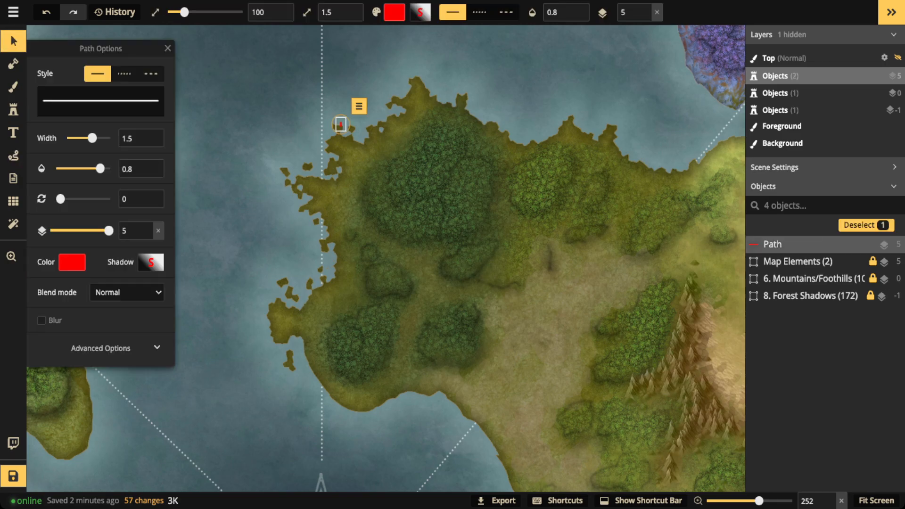
key("Delete")
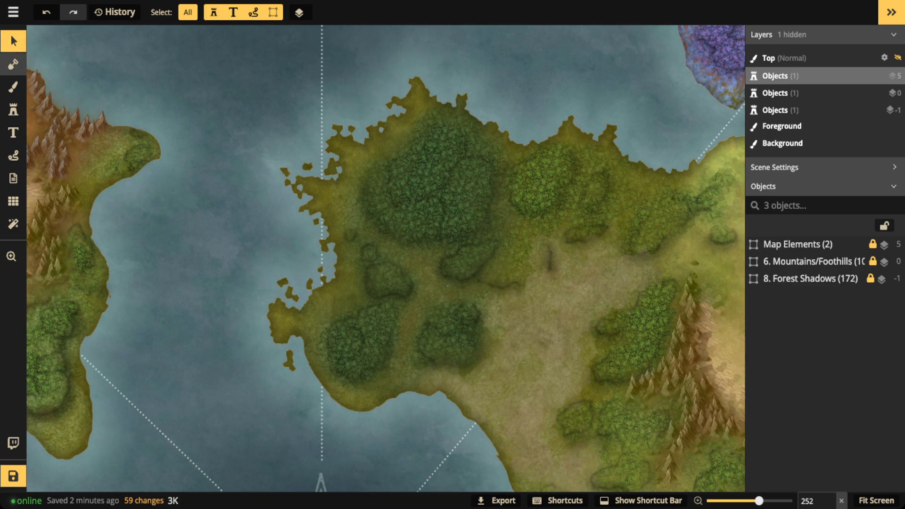
- Roughen the western continent's eastern coast south of its mountainous cape by adding land with a size 1, roughness 3 mask brush
left_click(13, 64)
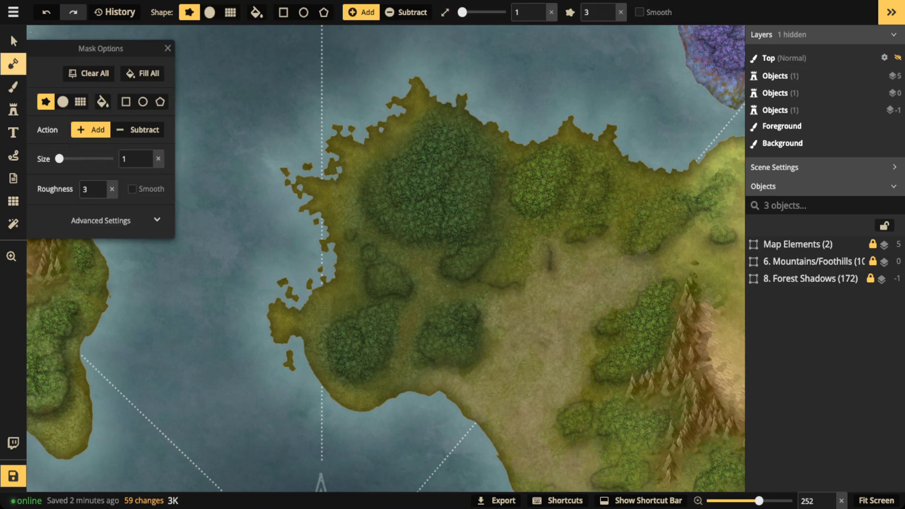
key("space")
left_click_drag(385, 258, 530, 235)
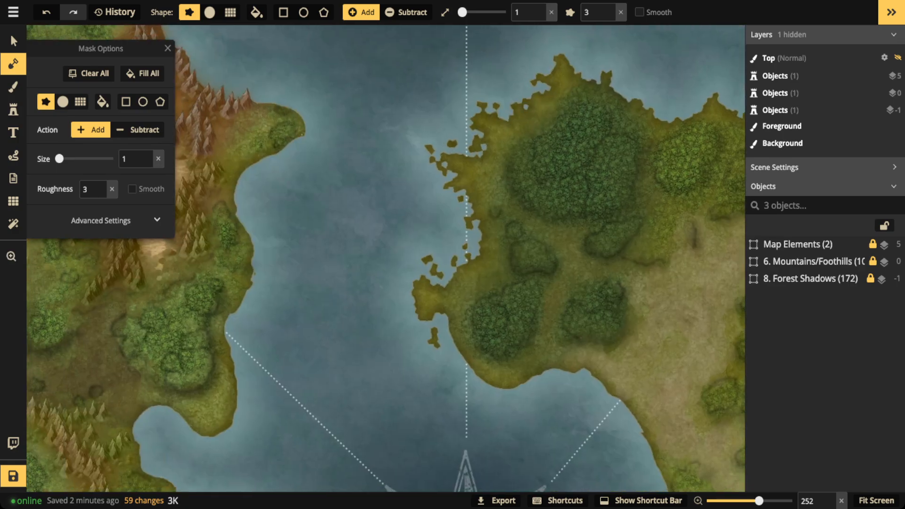
mouse_move(302, 134)
left_mouse_down()
mouse_move(239, 194)
mouse_move(236, 211)
mouse_move(252, 245)
mouse_move(250, 285)
mouse_move(226, 332)
mouse_move(236, 413)
mouse_move(225, 437)
mouse_move(198, 441)
mouse_move(167, 409)
mouse_move(138, 399)
left_mouse_up()
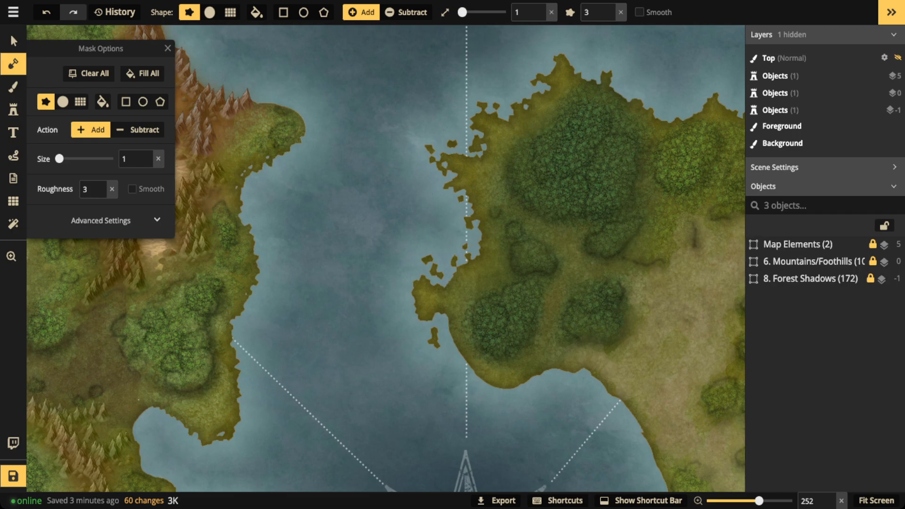
- Roughen the eastern continent's southwestern coast with added land, from below the western bulge along the bay facing the compass rose
scroll(256, 340, "down", 5)
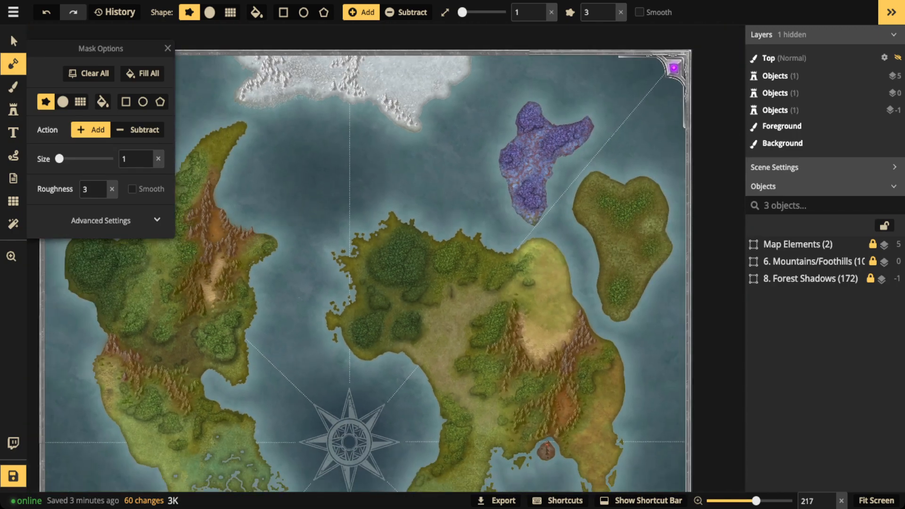
left_click_drag(299, 297, 436, 278)
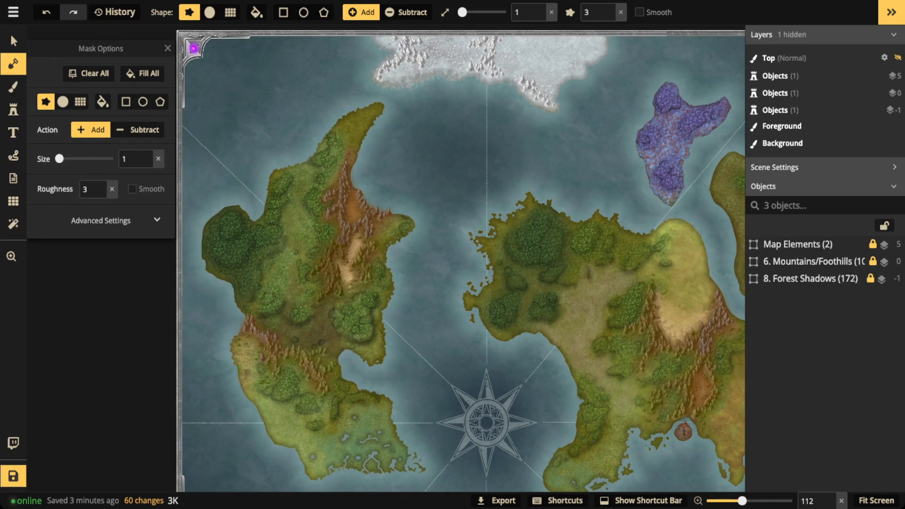
scroll(403, 273, "up", 3)
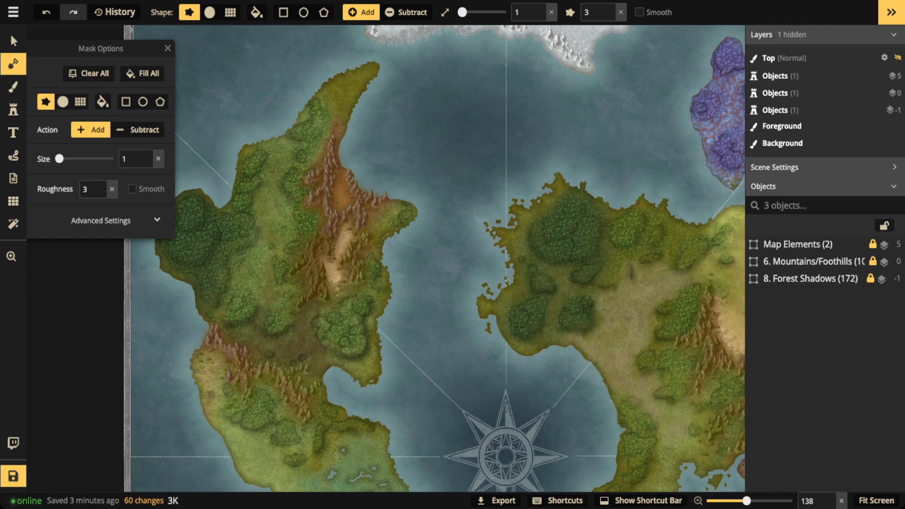
left_click_drag(458, 283, 313, 234)
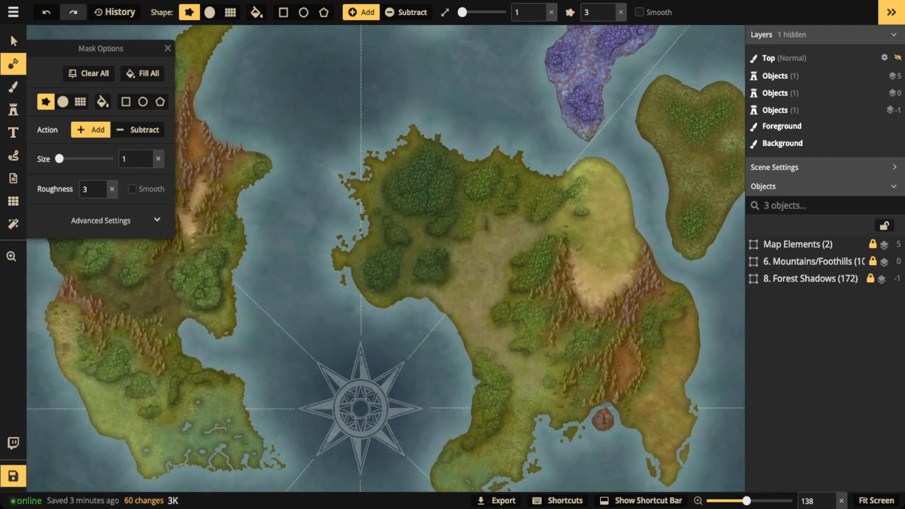
left_click_drag(424, 236, 356, 287)
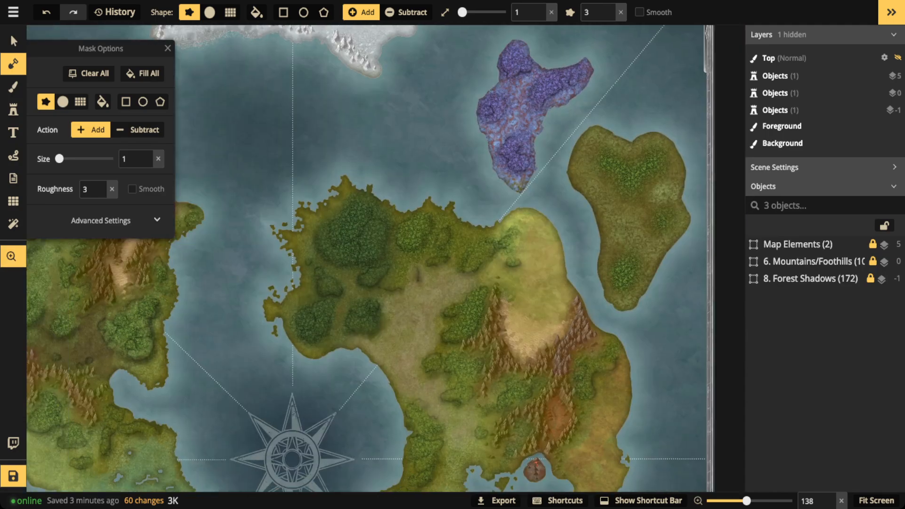
scroll(297, 231, "up", 4)
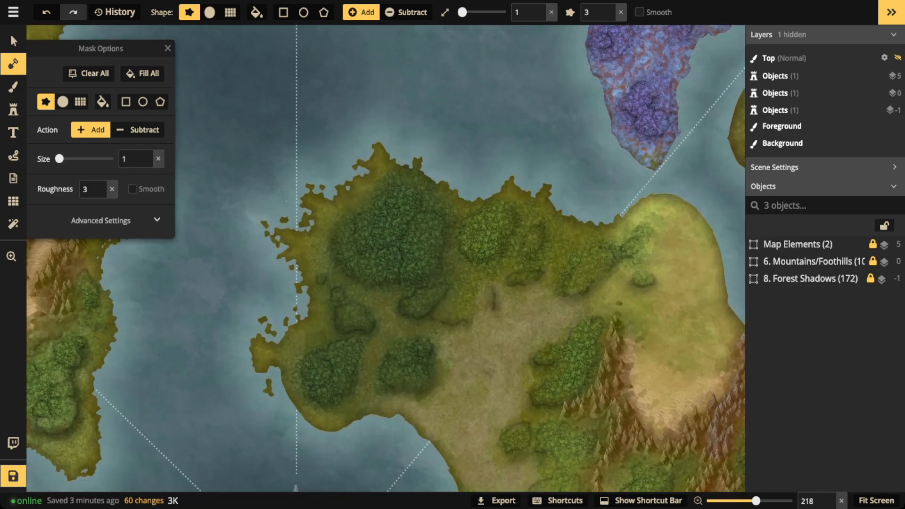
scroll(330, 210, "up", 2)
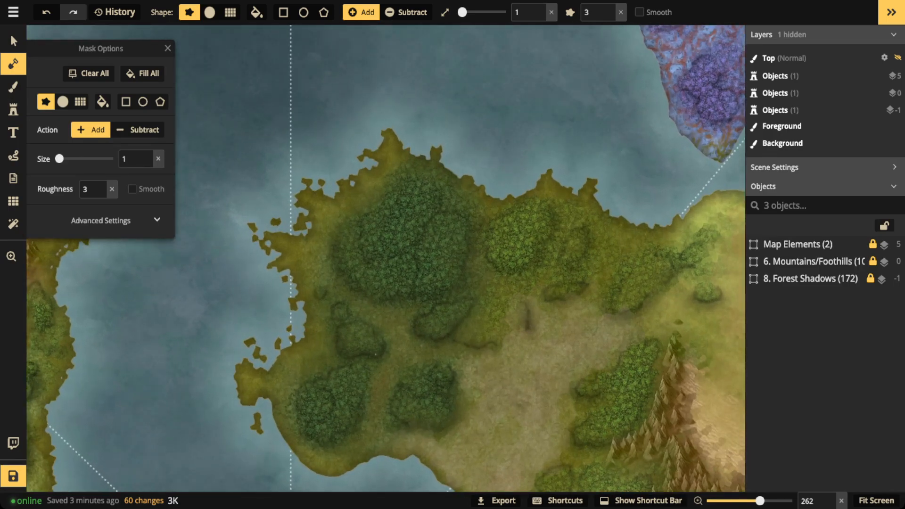
left_click_drag(375, 354, 377, 113)
scroll(367, 263, "up", 4)
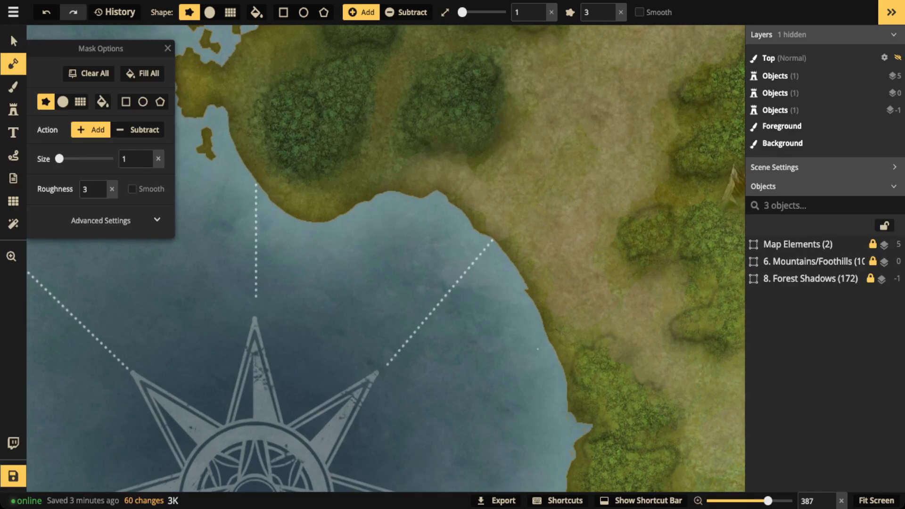
scroll(539, 335, "down", 4)
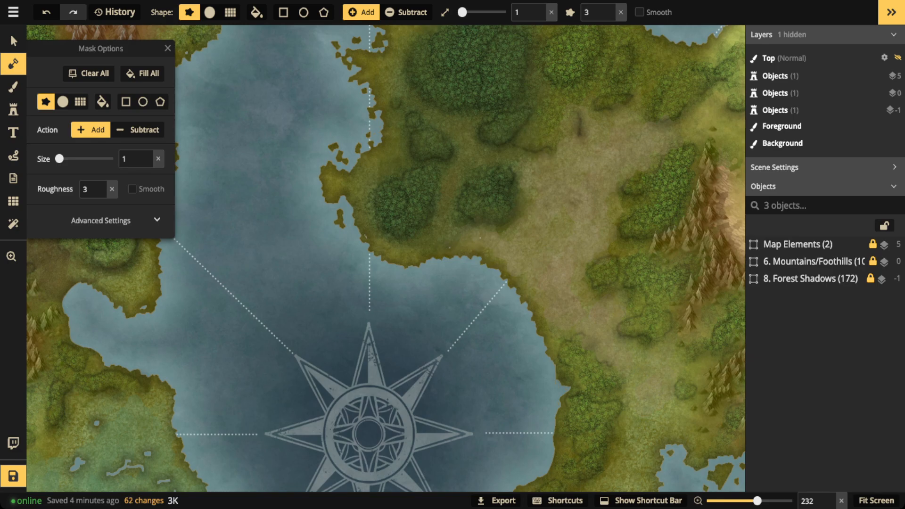
- Carve a size 1 rough channel through the eastern continent's northwestern forests, from the southern bay up to the western coast
left_click(138, 129)
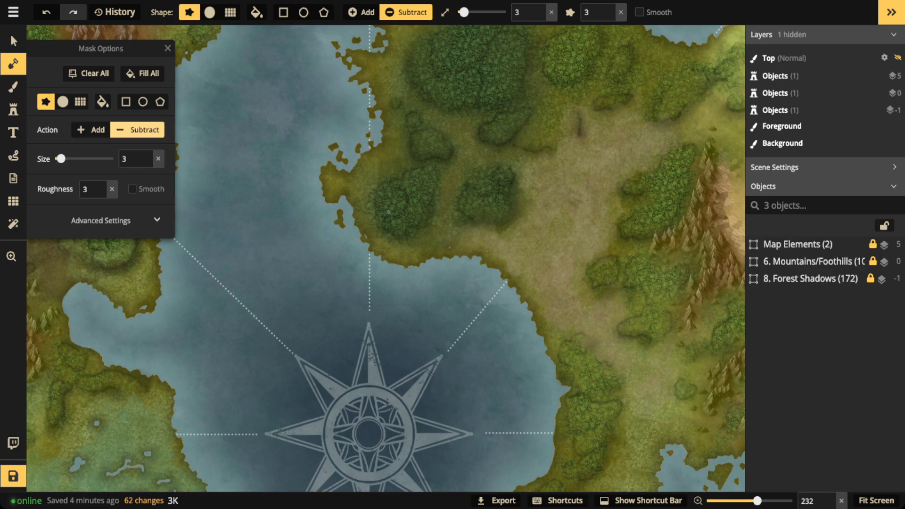
left_click_drag(61, 158, 58, 158)
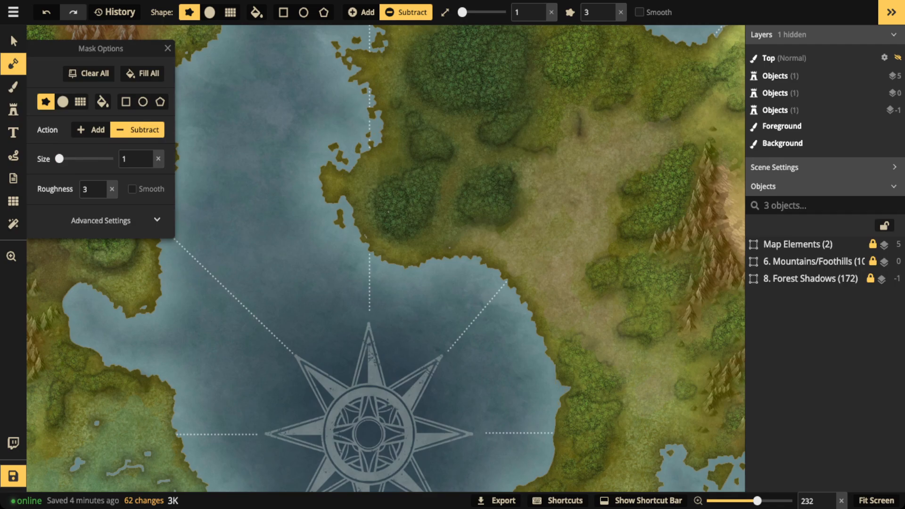
key("space")
left_click_drag(388, 212, 379, 311)
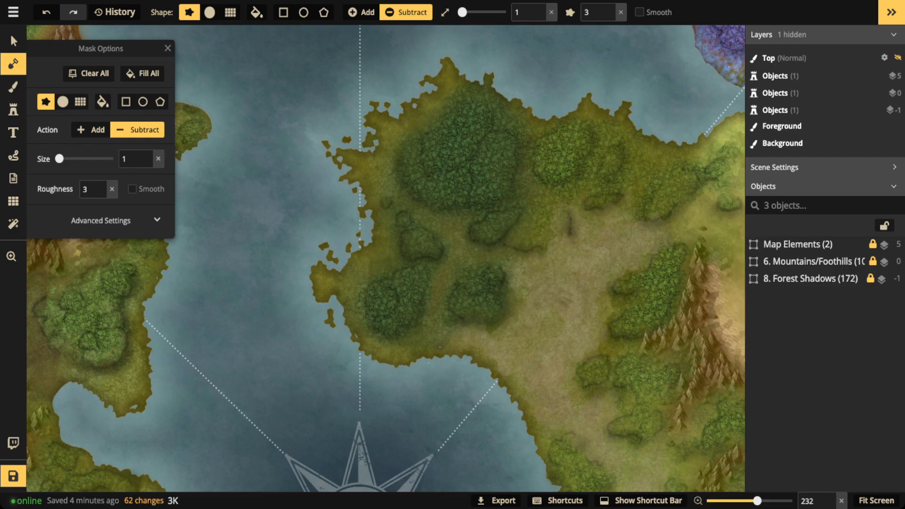
mouse_move(428, 363)
left_mouse_down()
mouse_move(434, 302)
mouse_move(461, 258)
left_mouse_up()
left_click_drag(444, 222, 367, 184)
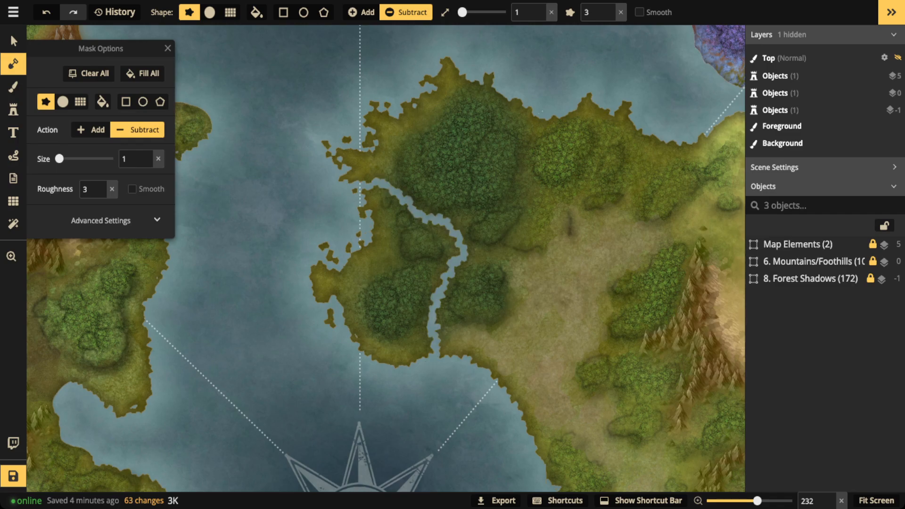
- Carve a channel around the northern coastal forest and another around the small forest by the southern bay, splitting both off as islands
mouse_move(545, 109)
left_mouse_down()
mouse_move(525, 178)
mouse_move(548, 210)
mouse_move(581, 191)
mouse_move(629, 186)
mouse_move(657, 128)
left_mouse_up()
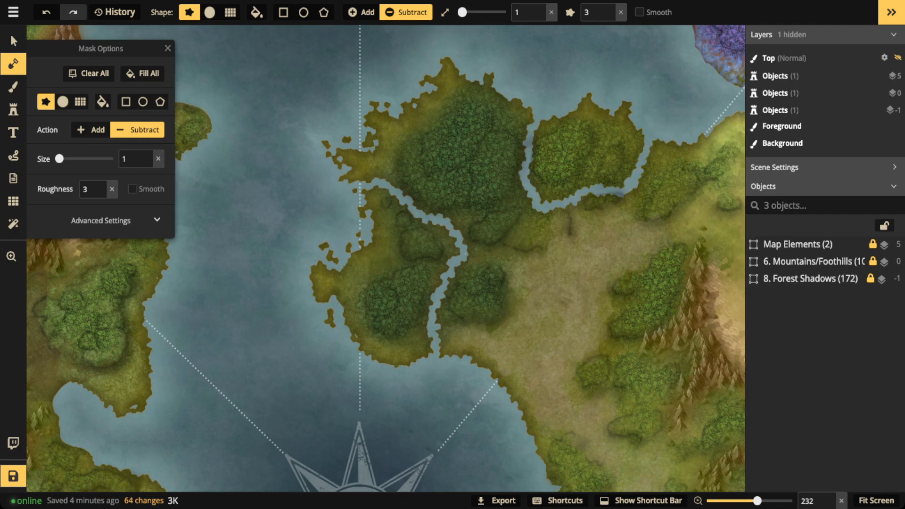
mouse_move(461, 251)
left_mouse_down()
mouse_move(509, 263)
mouse_move(520, 296)
mouse_move(513, 327)
mouse_move(485, 347)
mouse_move(435, 353)
left_mouse_up()
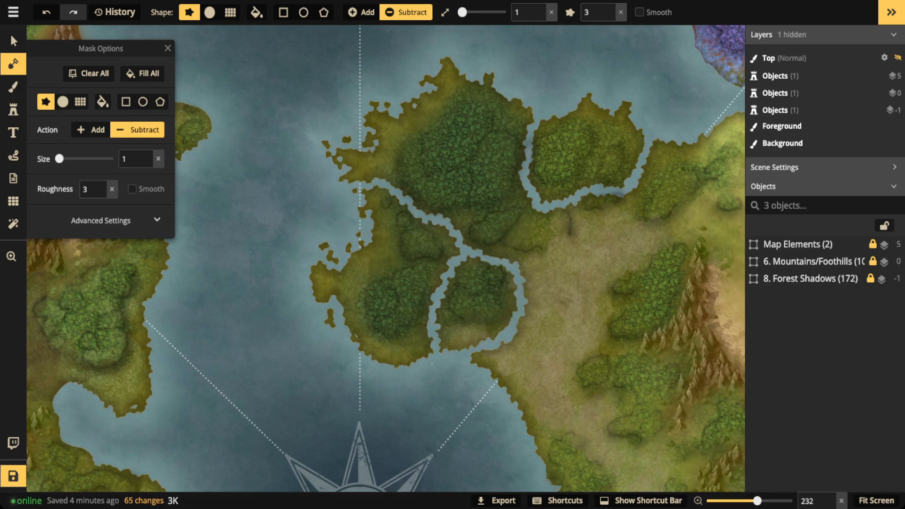
scroll(335, 313, "down", 5)
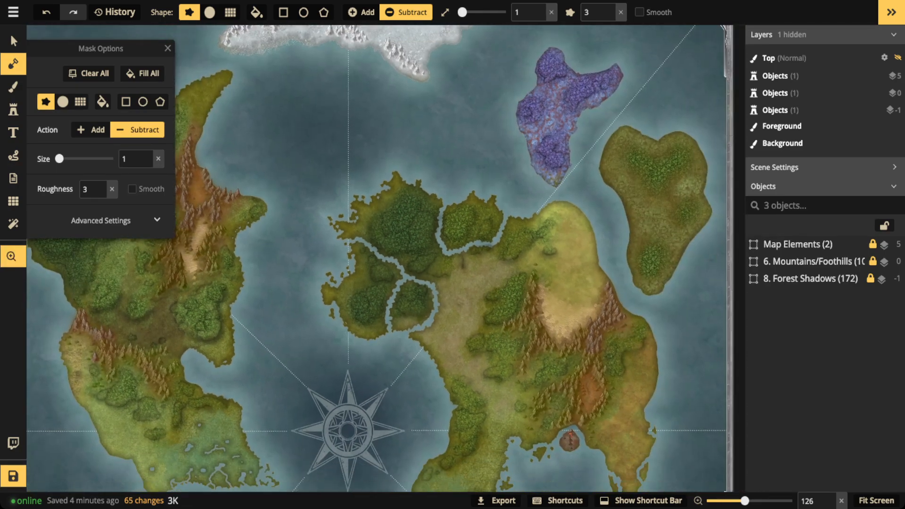
scroll(400, 259, "down", 2)
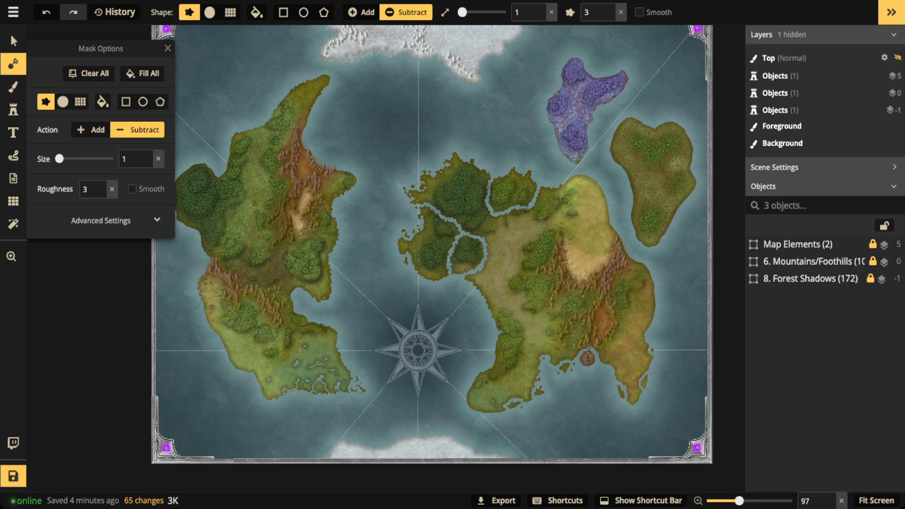
scroll(435, 220, "up", 5)
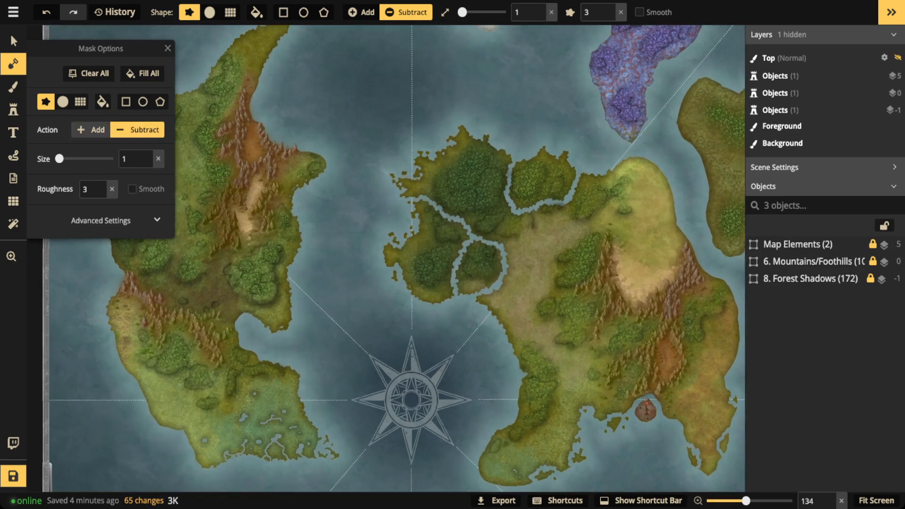
- Cut thin size 1 round-brush channels around the western forest patch, between the northern and central channels, and into the northeastern shore
left_click(63, 102)
scroll(431, 228, "up", 5)
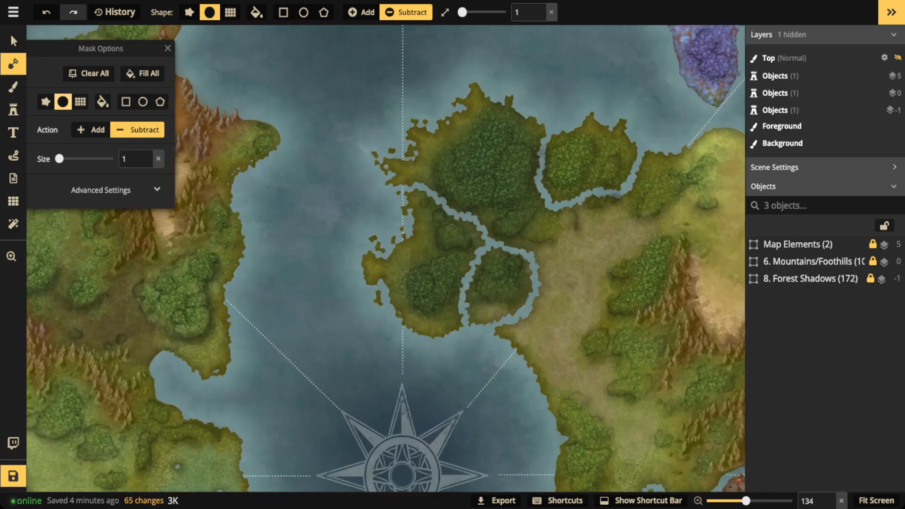
scroll(422, 231, "up", 10)
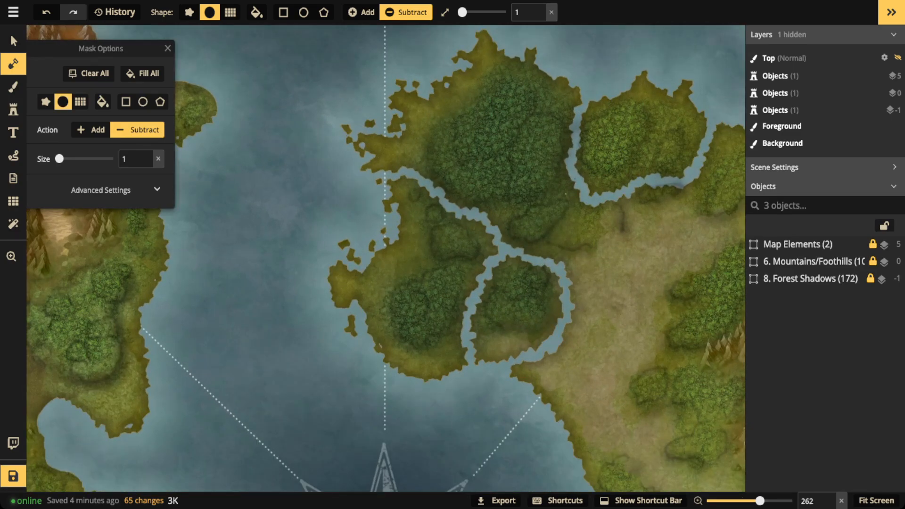
left_click_drag(575, 180, 541, 199)
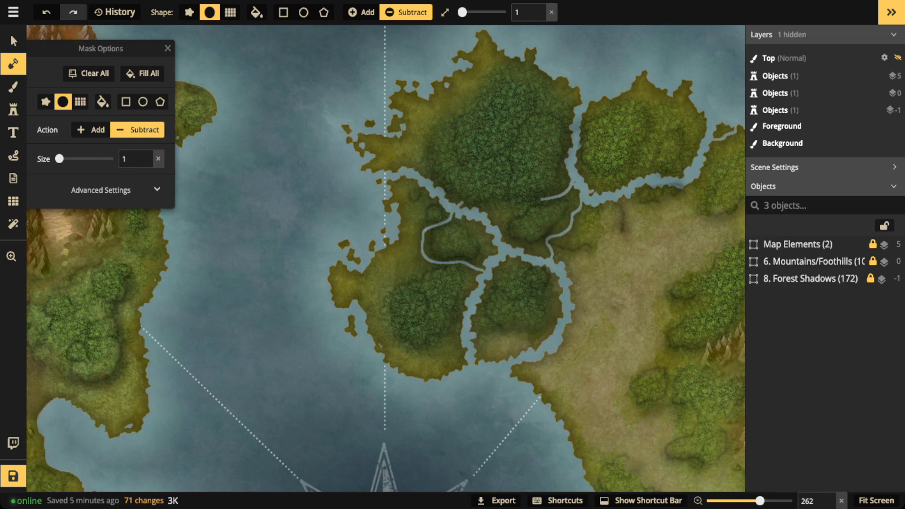
- Add thin branch channels beside the western forest patch and across the central woods to link up the surrounding waterways
left_click_drag(416, 215, 428, 194)
mouse_move(577, 177)
left_mouse_down()
mouse_move(571, 190)
mouse_move(506, 219)
left_mouse_up()
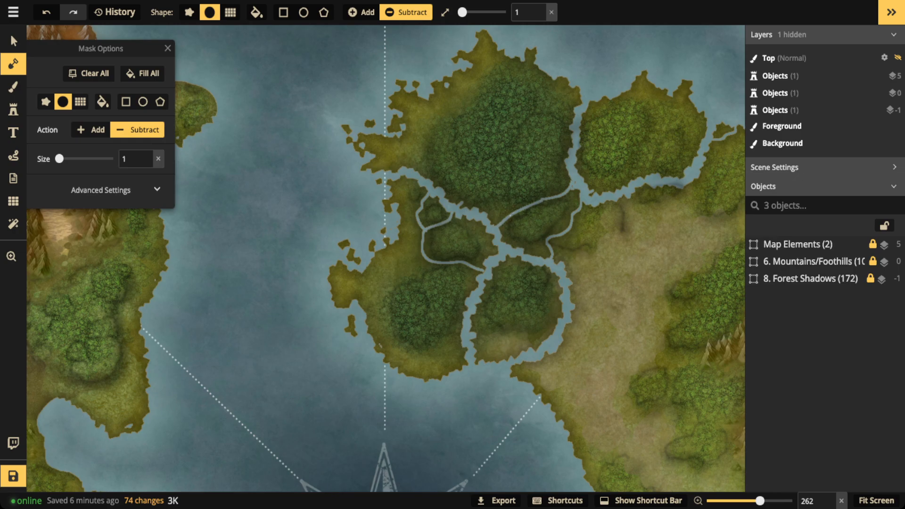
left_click_drag(503, 213, 474, 210)
scroll(382, 222, "down", 6)
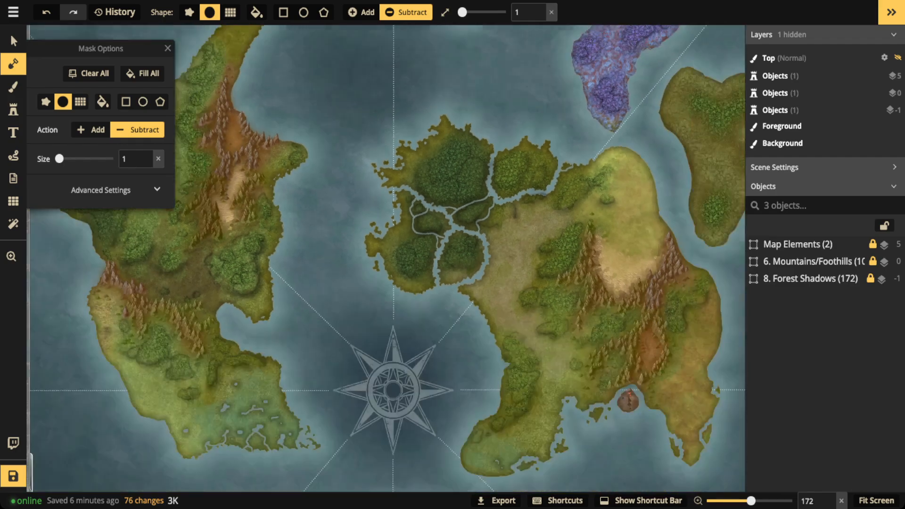
scroll(387, 226, "down", 3)
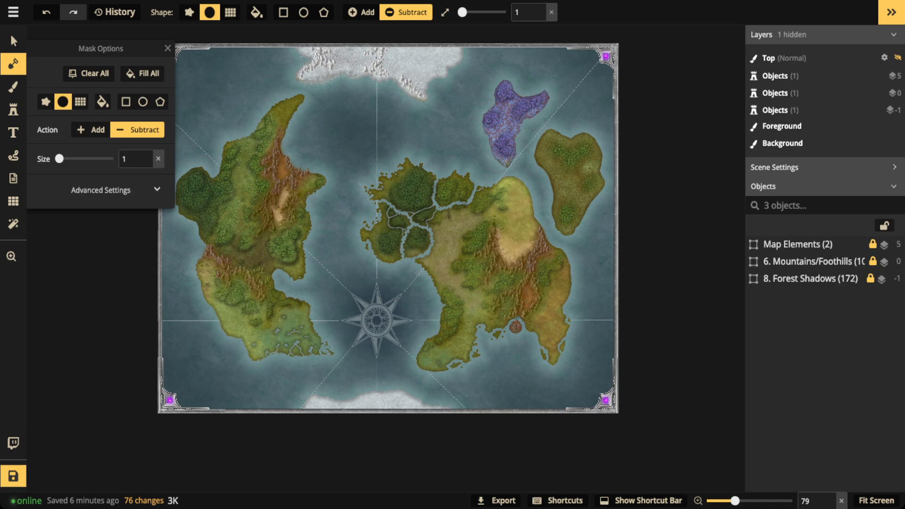
scroll(419, 232, "up", 3)
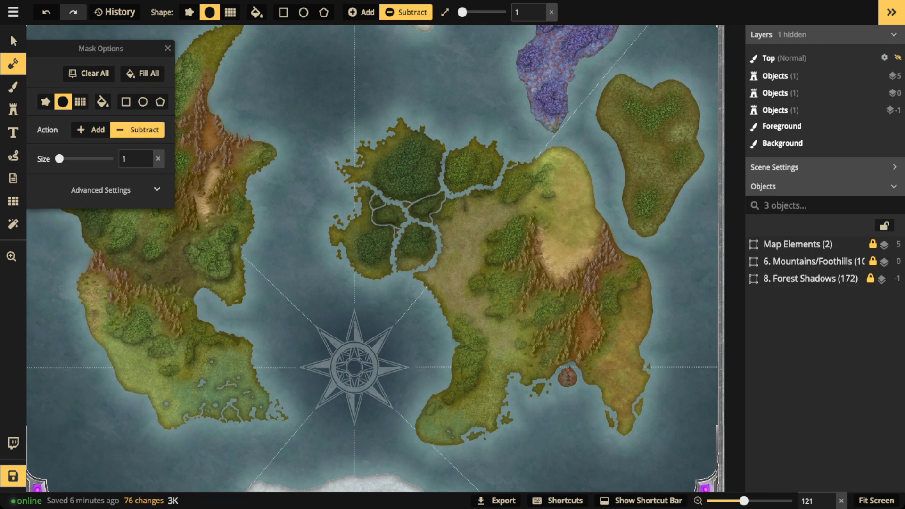
scroll(363, 195, "up", 4)
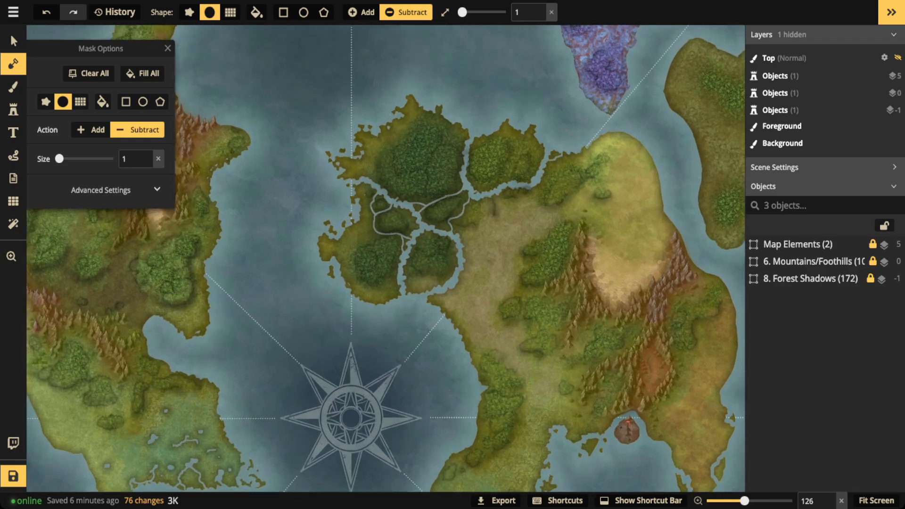
scroll(390, 209, "up", 1)
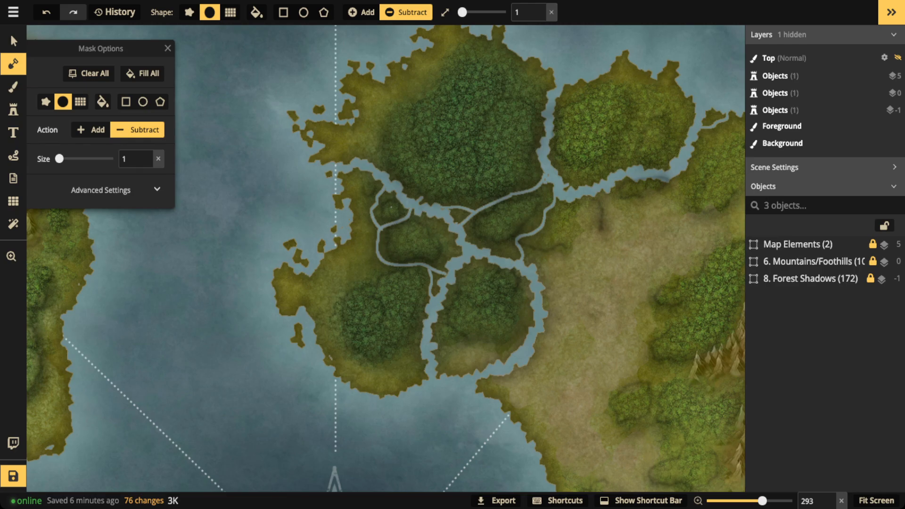
scroll(314, 153, "up", 2)
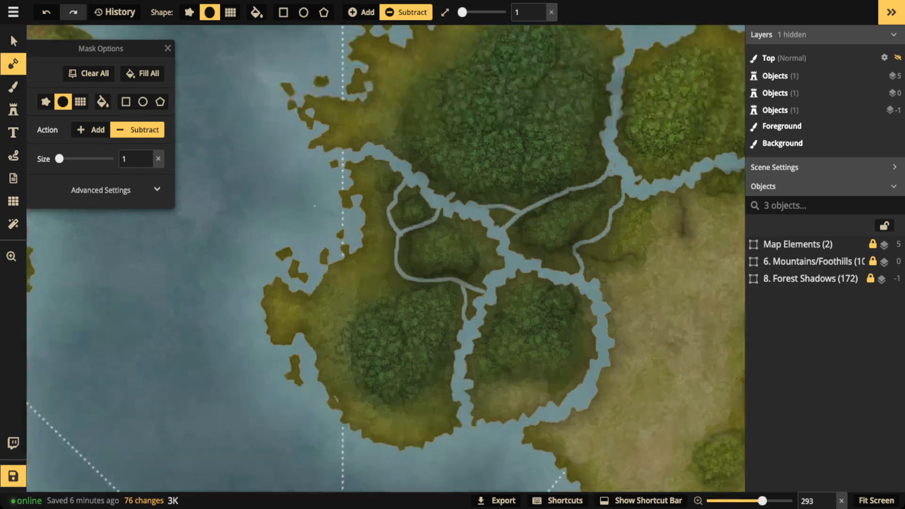
left_click_drag(326, 156, 337, 284)
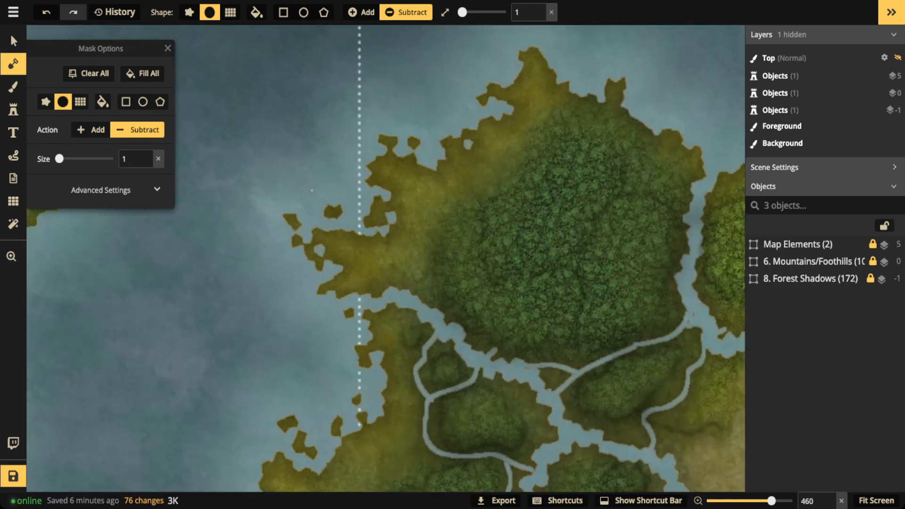
left_click_drag(312, 189, 314, 209)
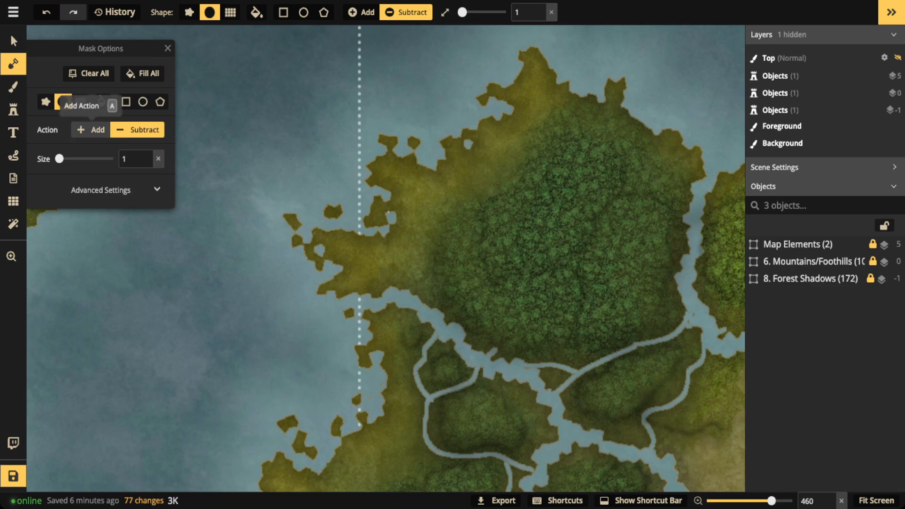
- Roughen the northern ice land's eastern coast by adding land with the size 1 rough brush at roughness 3
left_click(91, 130)
left_click(45, 101)
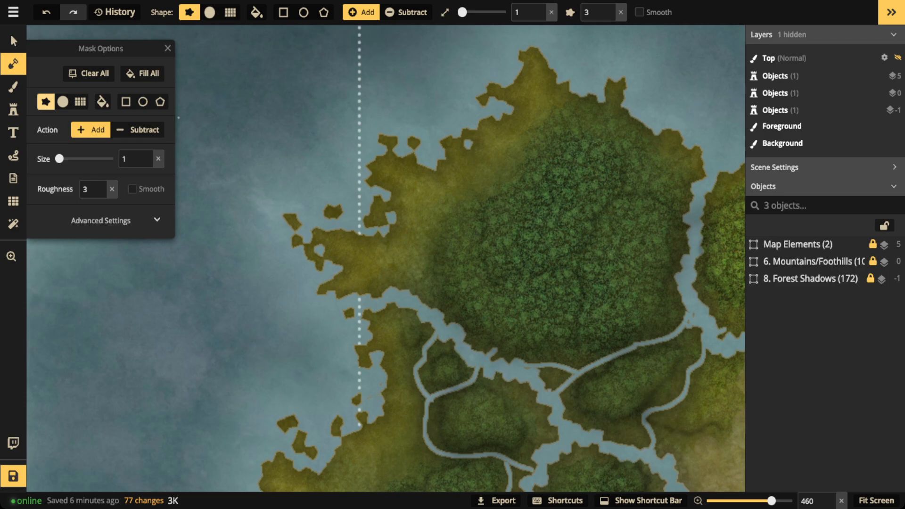
scroll(316, 113, "down", 5)
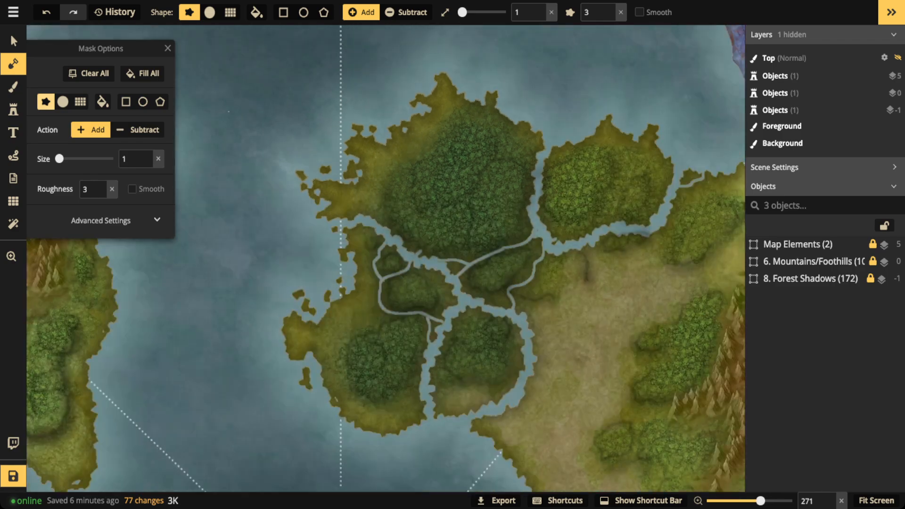
key("space")
left_click_drag(613, 142, 114, 347)
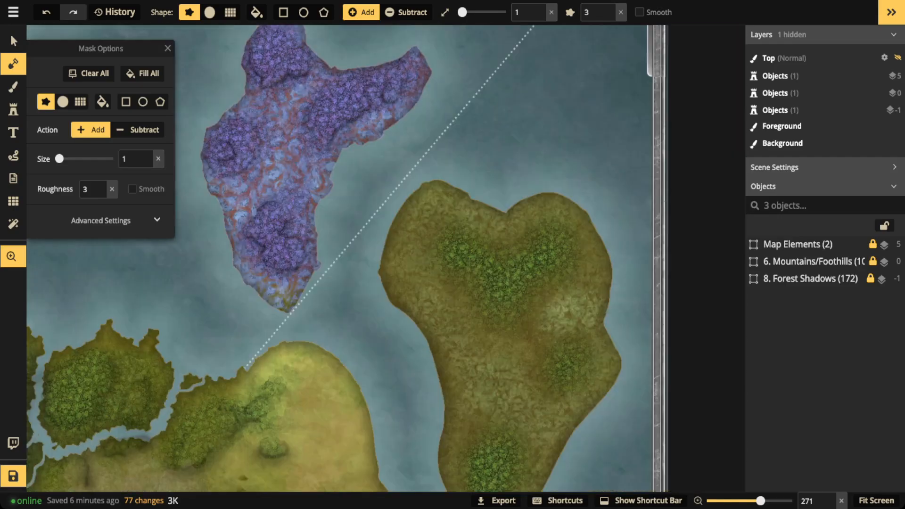
left_click_drag(410, 284, 509, 488)
left_click_drag(203, 176, 433, 236)
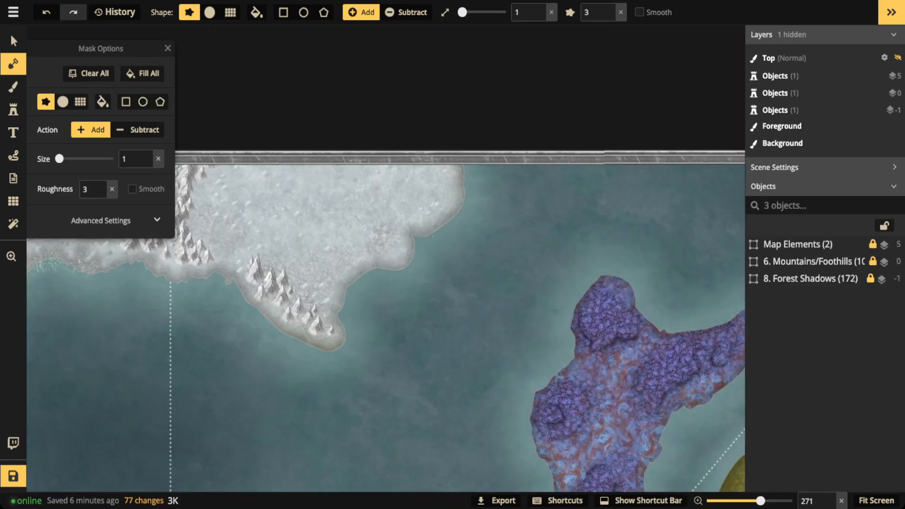
scroll(618, 256, "up", 4)
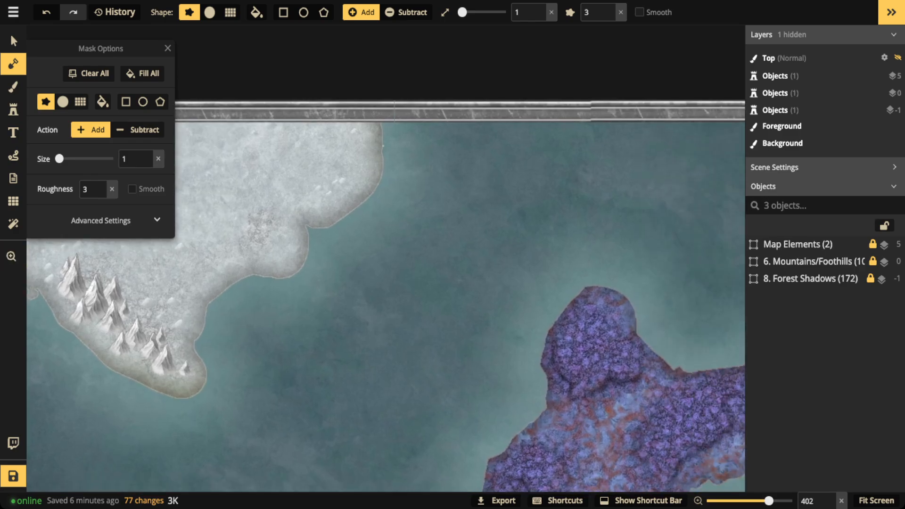
mouse_move(384, 139)
left_mouse_down()
mouse_move(380, 181)
mouse_move(352, 214)
mouse_move(309, 230)
mouse_move(290, 283)
mouse_move(264, 274)
mouse_move(203, 302)
mouse_move(196, 339)
left_mouse_up()
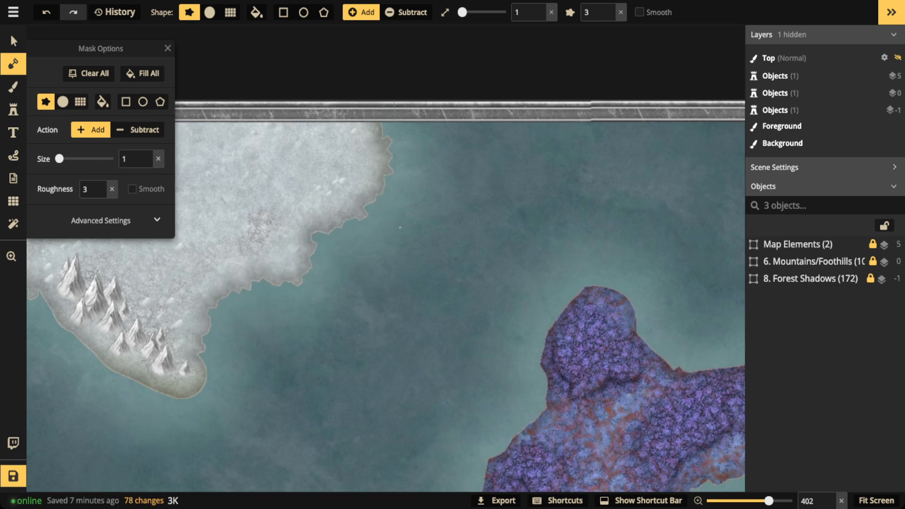
- Paint an elongated rough-edged island off the ice land's southeastern coast and dot medium islets along its northern and western sides
mouse_move(399, 227)
left_mouse_down()
mouse_move(355, 266)
mouse_move(360, 287)
mouse_move(367, 295)
mouse_move(397, 279)
mouse_move(417, 245)
mouse_move(408, 224)
mouse_move(363, 271)
mouse_move(372, 257)
mouse_move(390, 270)
mouse_move(408, 240)
mouse_move(375, 271)
mouse_move(402, 263)
left_mouse_up()
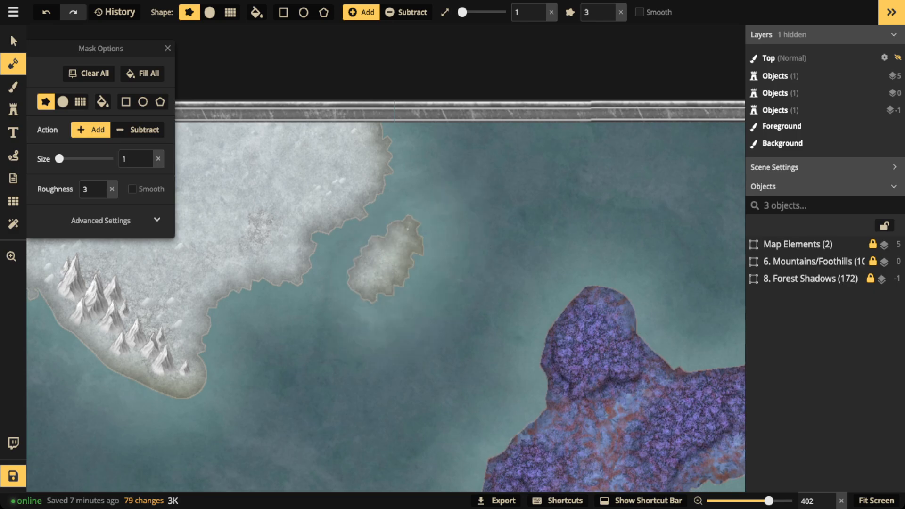
left_click(408, 202)
left_click(424, 207)
left_click(433, 213)
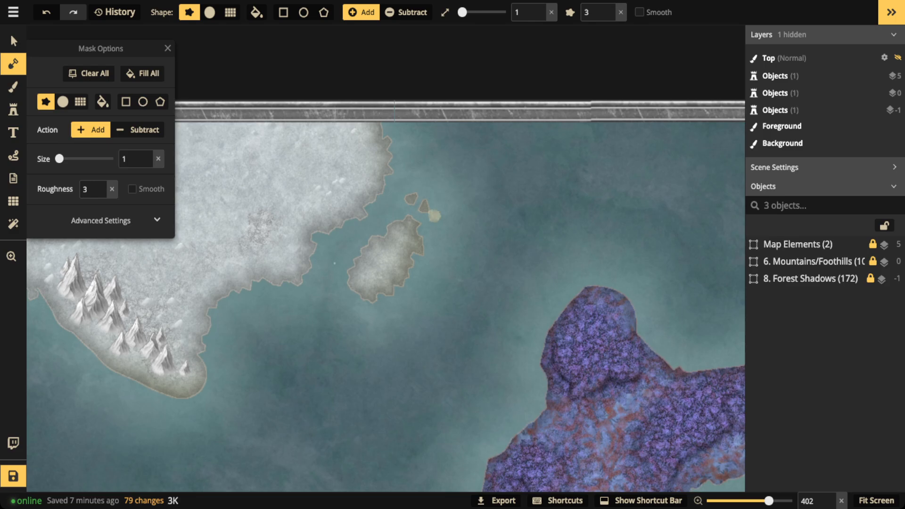
left_click(434, 182)
left_click(352, 237)
left_click(328, 262)
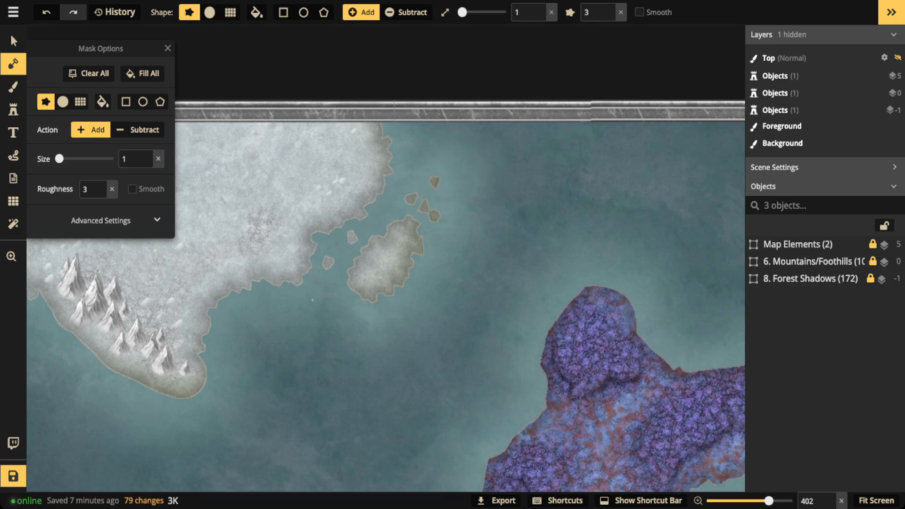
- Scatter more size 1 rough islets along the ice land's southern shore and off its northeastern tip
left_click(311, 283)
left_click(327, 301)
left_click(311, 302)
left_click(303, 297)
left_click(285, 306)
left_click(267, 298)
left_click(412, 152)
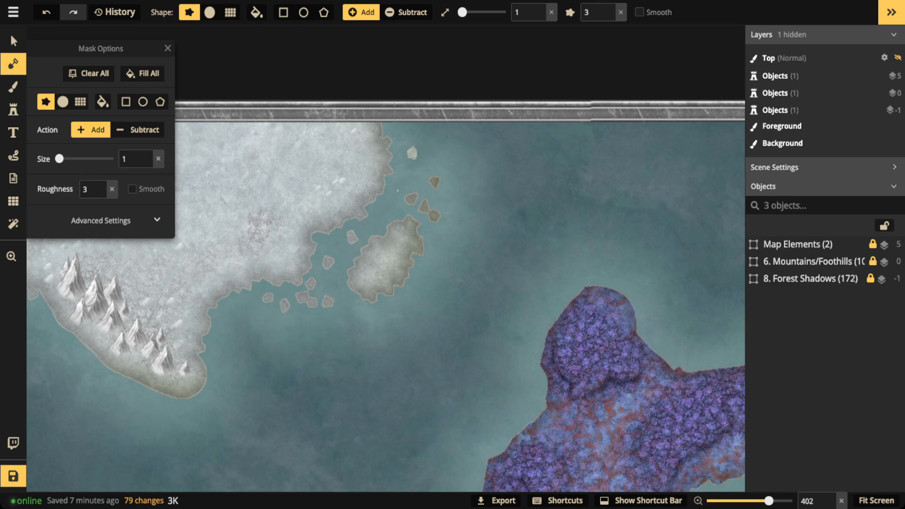
left_click(401, 144)
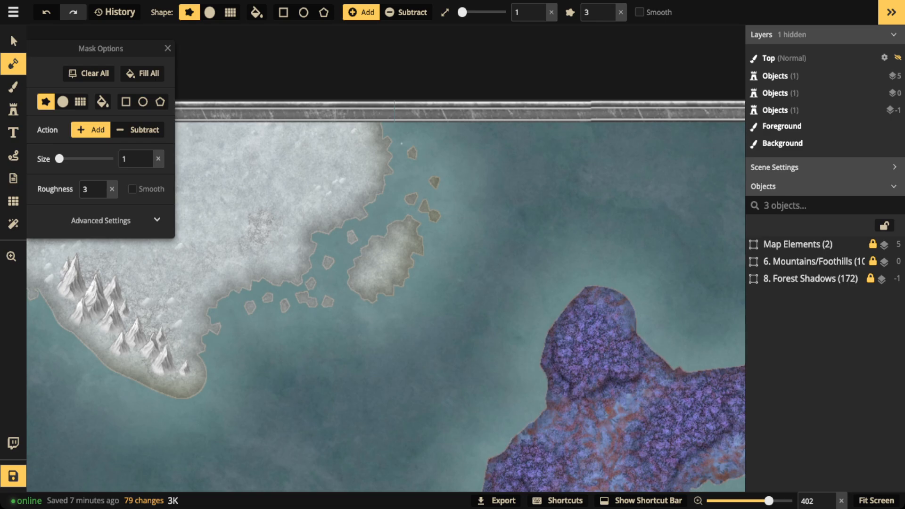
- Fill in tiny fragments between the icy islets using the round brush in Add mode at size 2
left_click(63, 101)
left_click(148, 154)
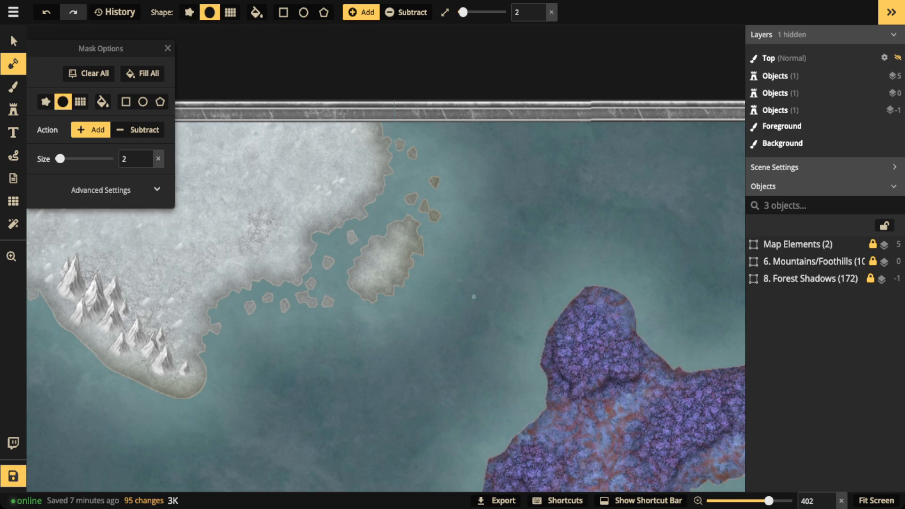
scroll(374, 286, "up", 3)
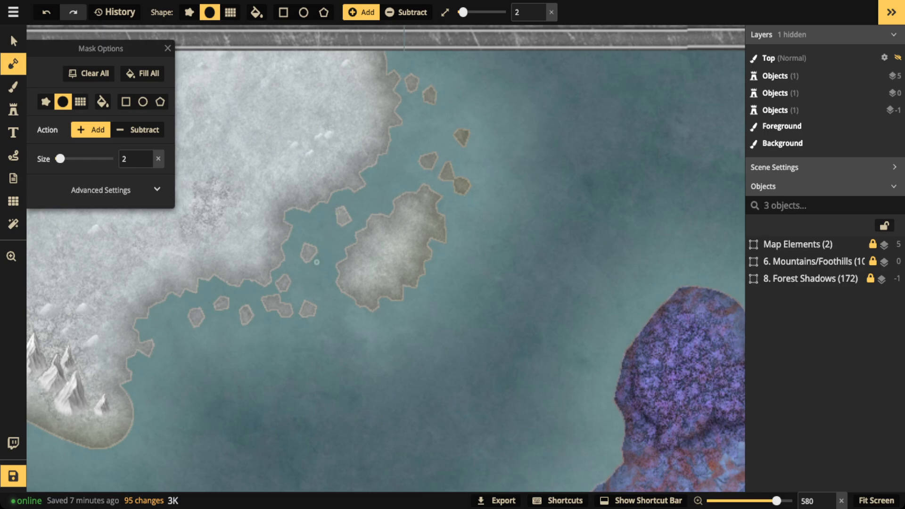
left_click(317, 262)
left_click(316, 239)
left_click(329, 250)
left_click(365, 200)
left_click(353, 201)
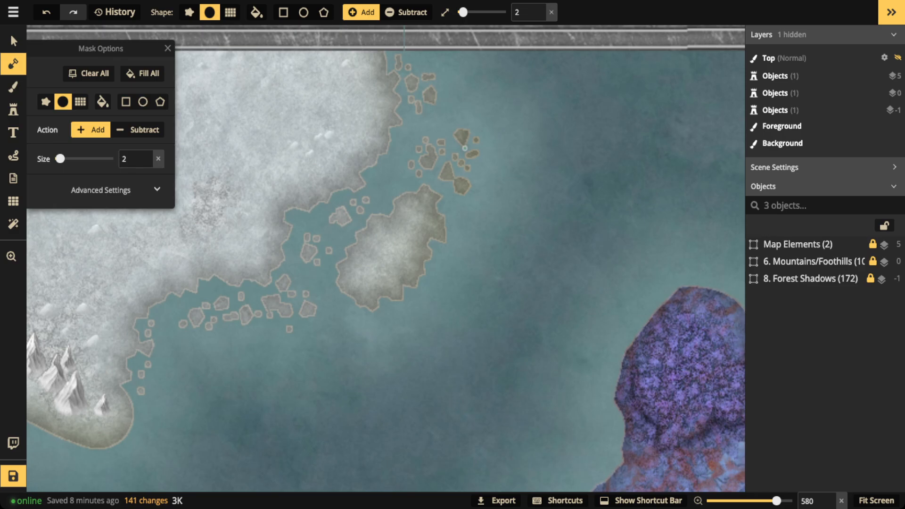
left_click(388, 212)
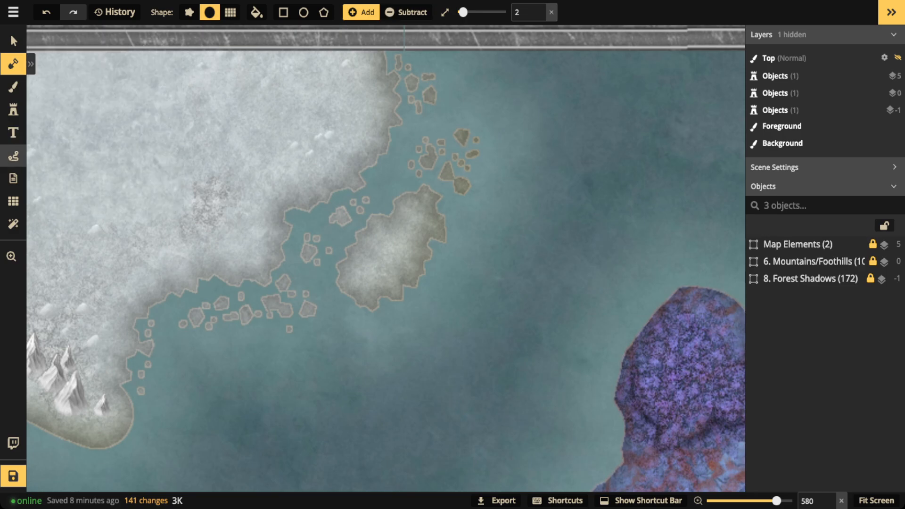
- Mark the large icy island, a medium islet and a tiny northeastern fragment with red free-drawn paths of width 1.5
left_click(14, 155)
mouse_move(393, 230)
left_mouse_down()
mouse_move(379, 234)
mouse_move(393, 231)
left_mouse_up()
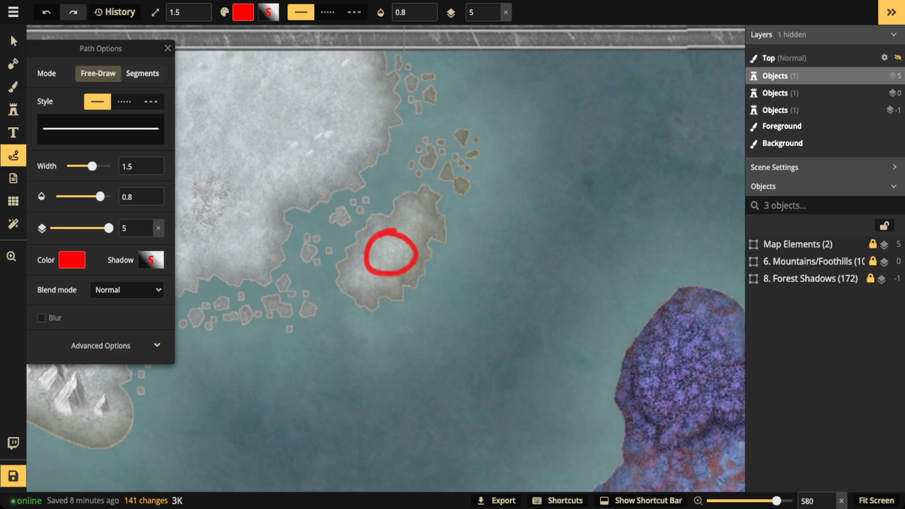
left_click_drag(304, 241, 313, 264)
key("Escape")
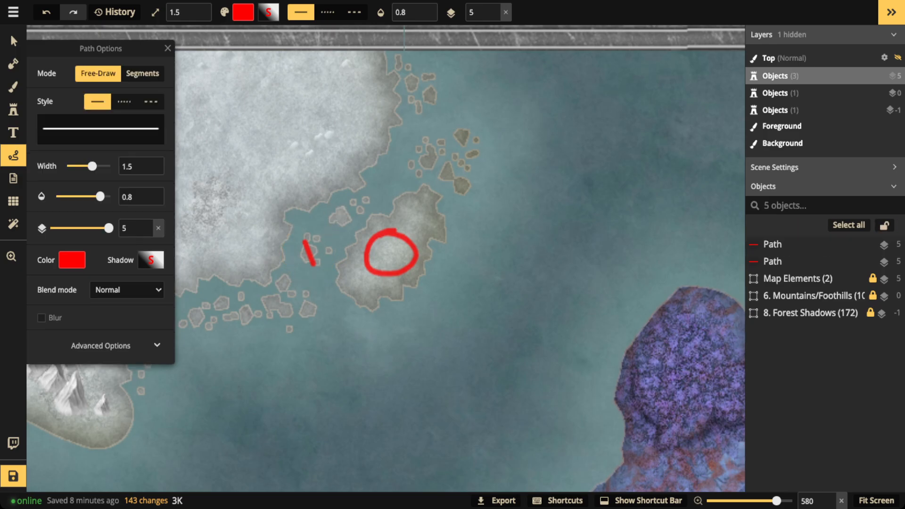
mouse_move(478, 132)
left_mouse_down()
mouse_move(469, 135)
mouse_move(480, 147)
mouse_move(483, 136)
left_mouse_up()
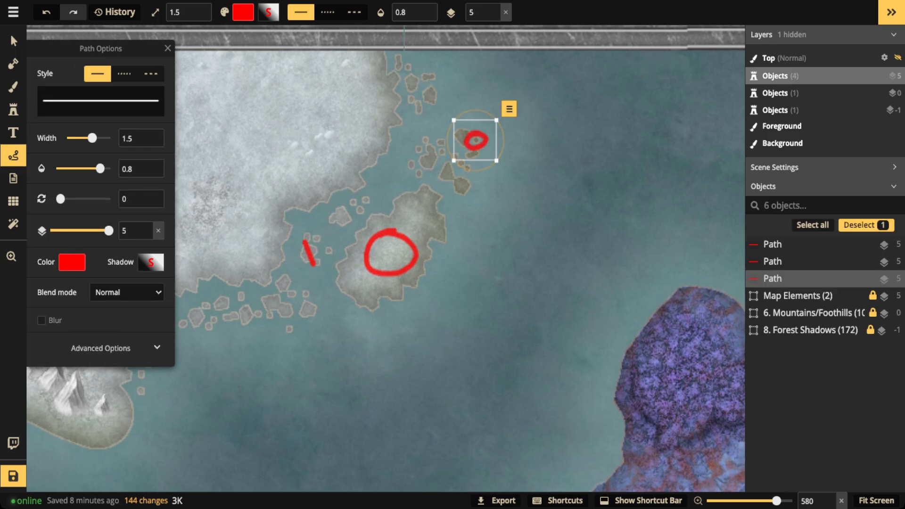
- Delete the three red marker paths from the icy island and its surrounding fragments
left_click(14, 41)
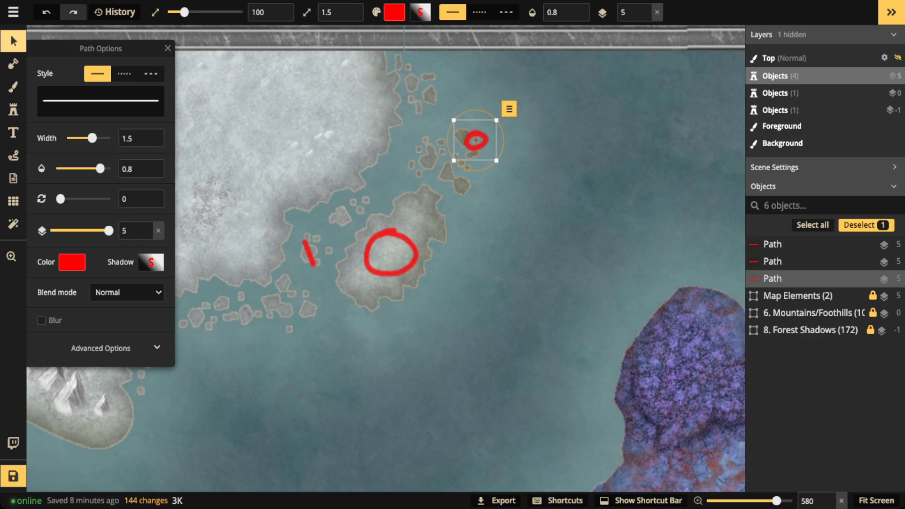
key("Delete")
left_click(390, 252)
key("Delete")
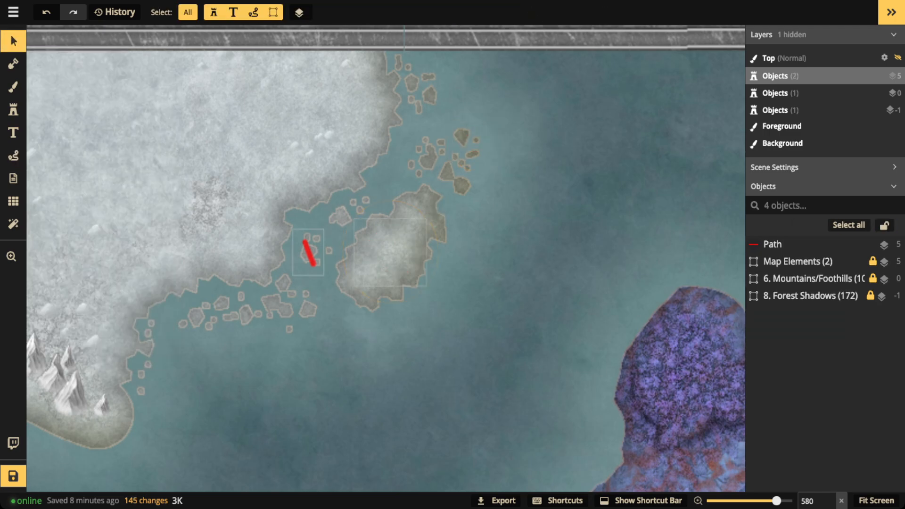
left_click(309, 253)
scroll(244, 188, "down", 3)
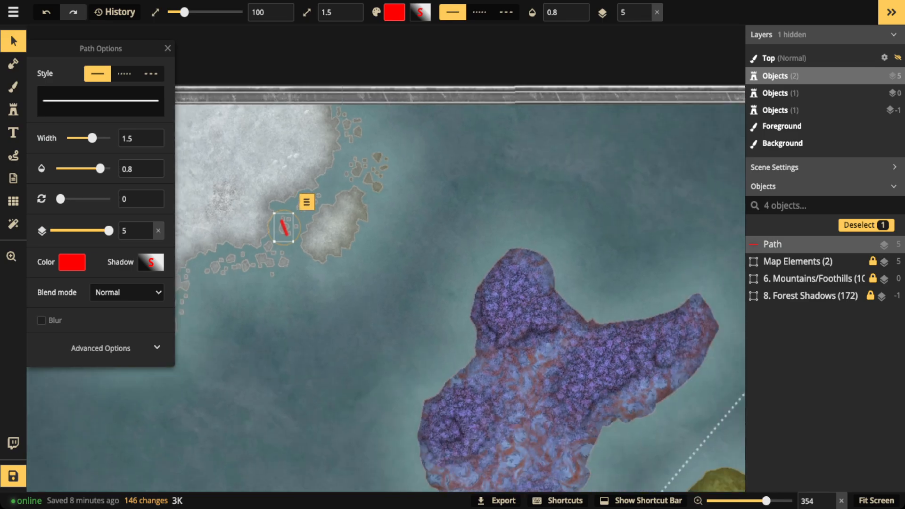
key("Delete")
- Examine the reworked coastlines from the northern ice land down to the full world map
scroll(226, 226, "down", 2)
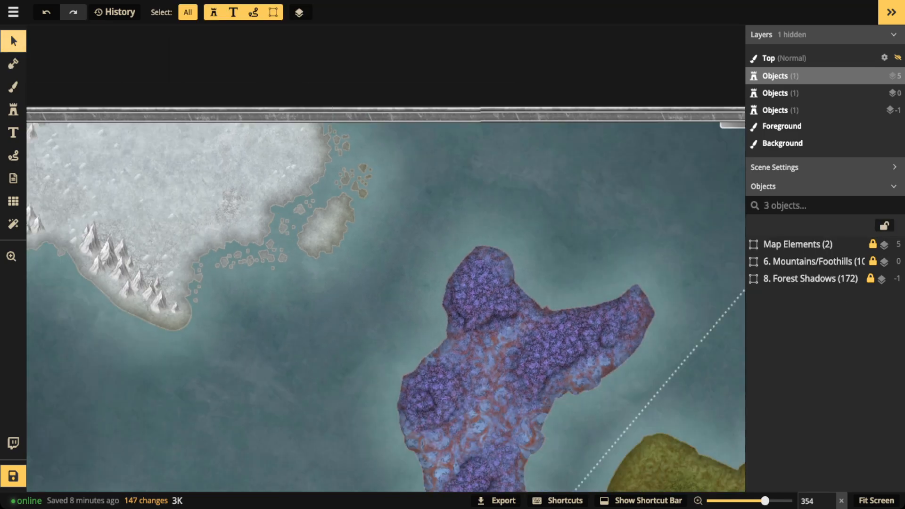
scroll(267, 226, "down", 1)
left_click_drag(268, 226, 465, 69)
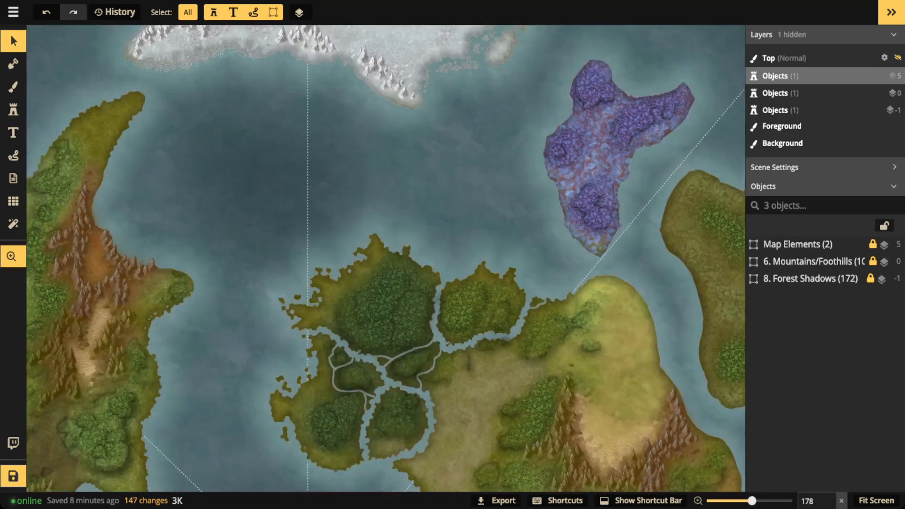
scroll(354, 204, "down", 2)
scroll(357, 215, "down", 2)
left_click_drag(357, 215, 362, 161)
scroll(370, 240, "down", 1)
left_click_drag(369, 240, 368, 249)
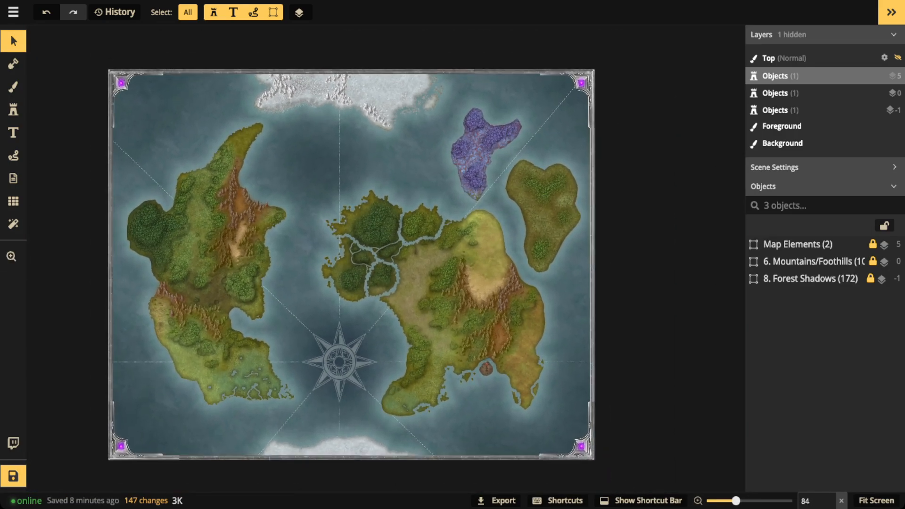